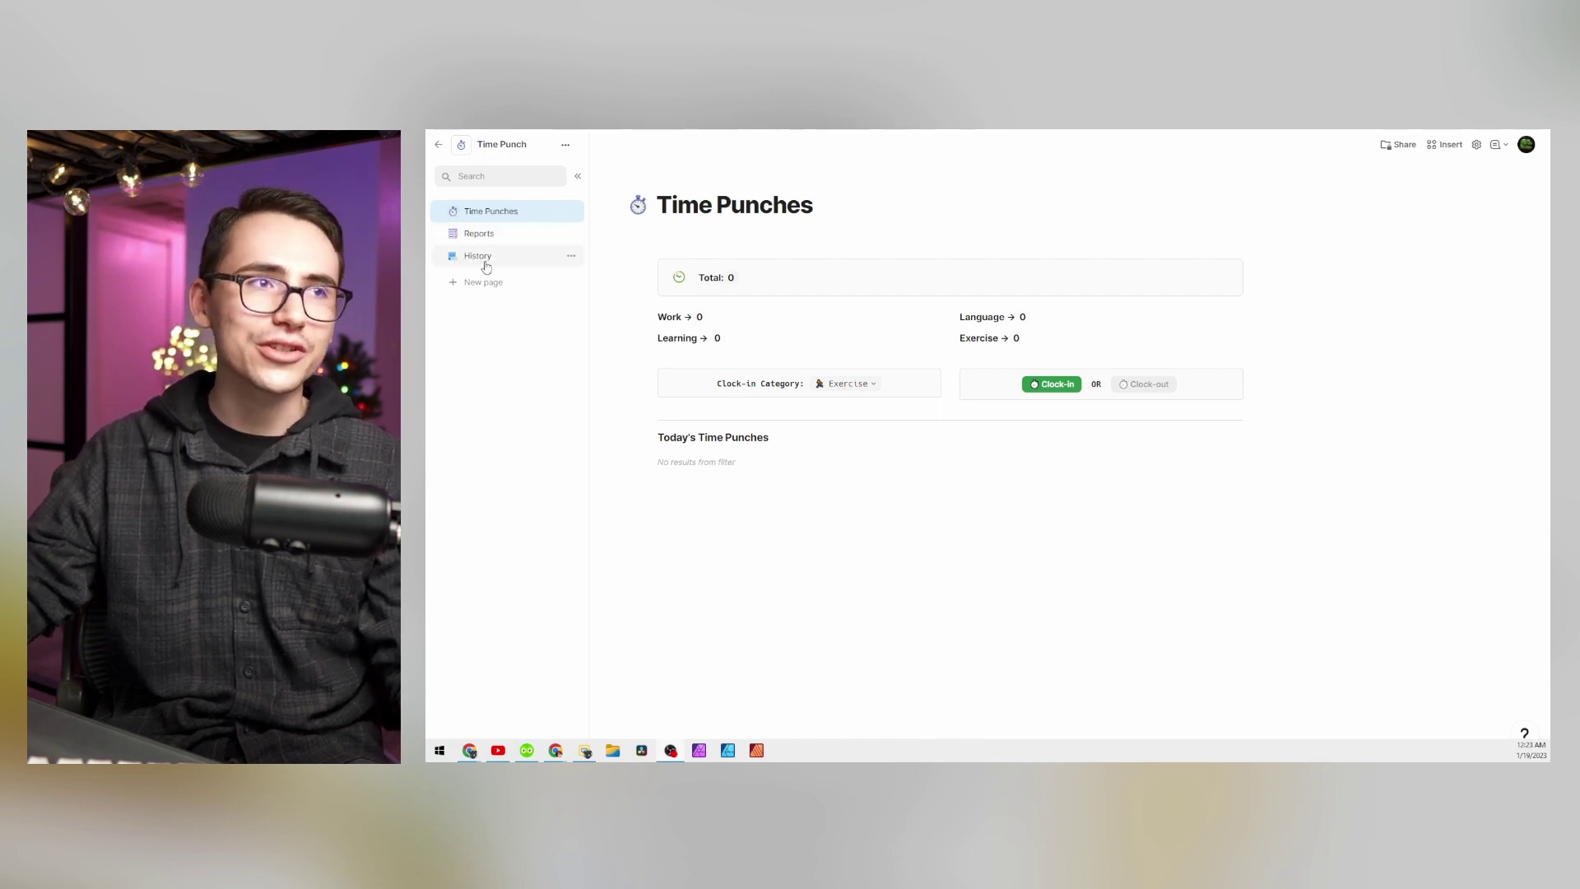
- Inspect the Time Punches title and the formula behind the Total summary value
drag(672, 207, 788, 228)
click(749, 279)
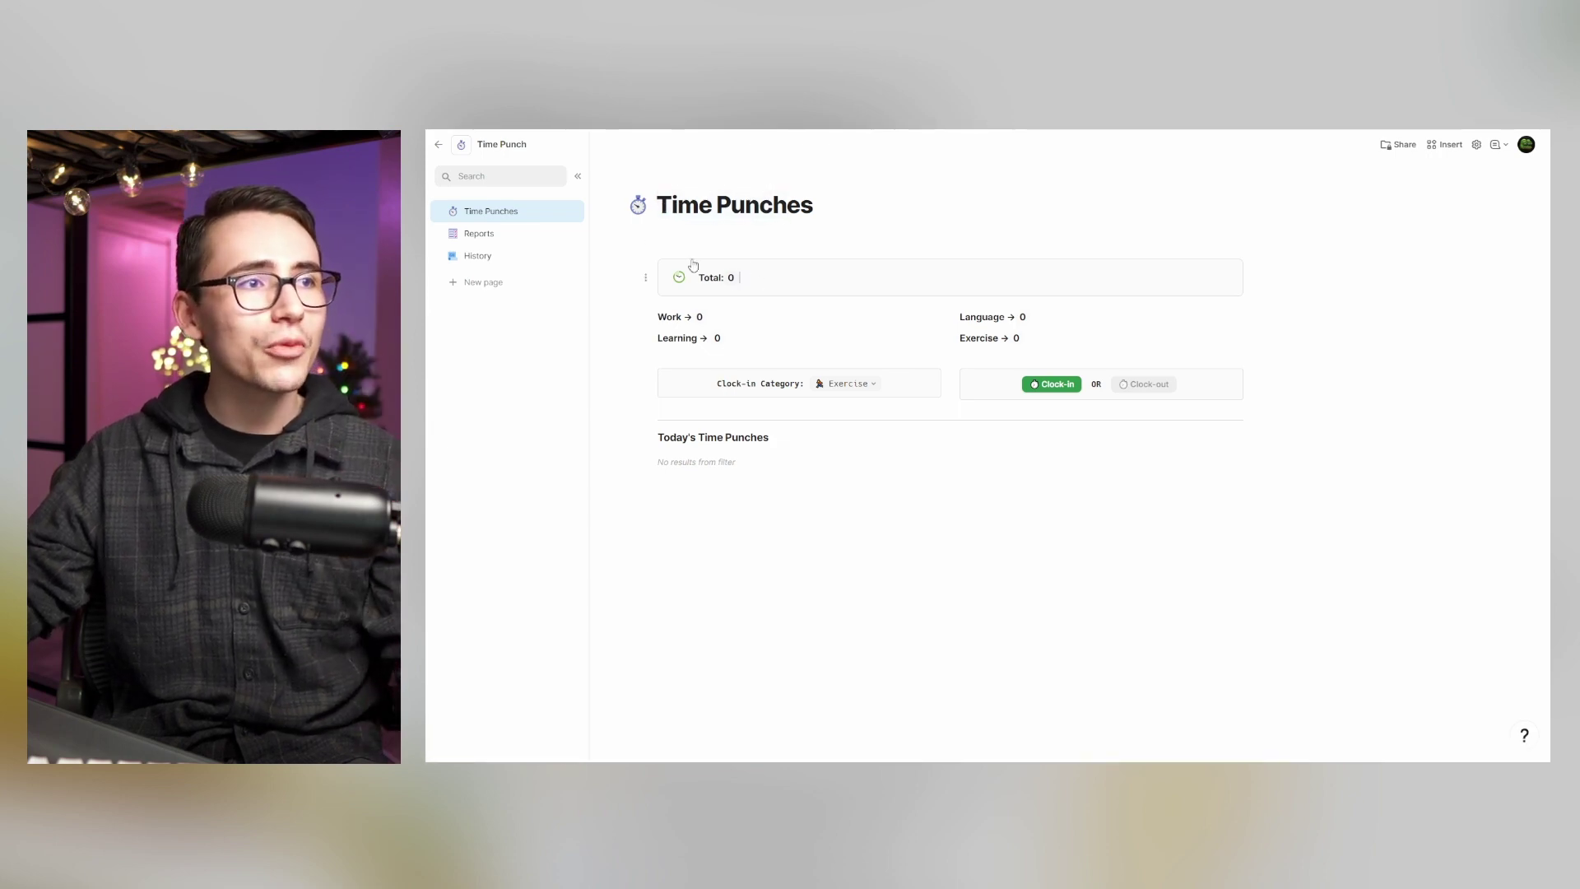
drag(677, 241, 1093, 344)
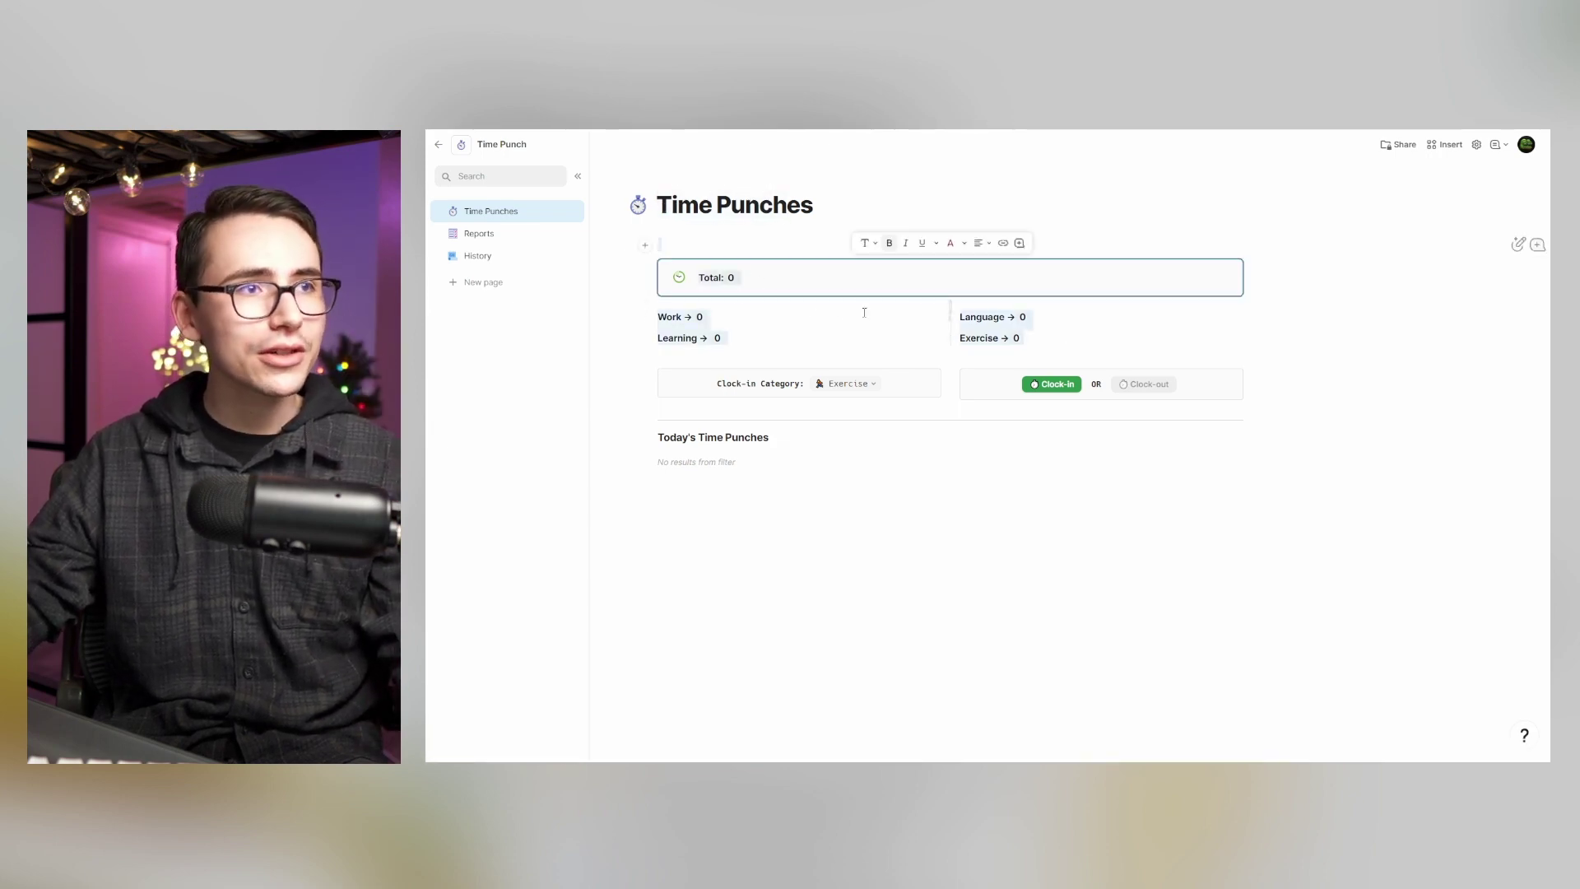
click(736, 279)
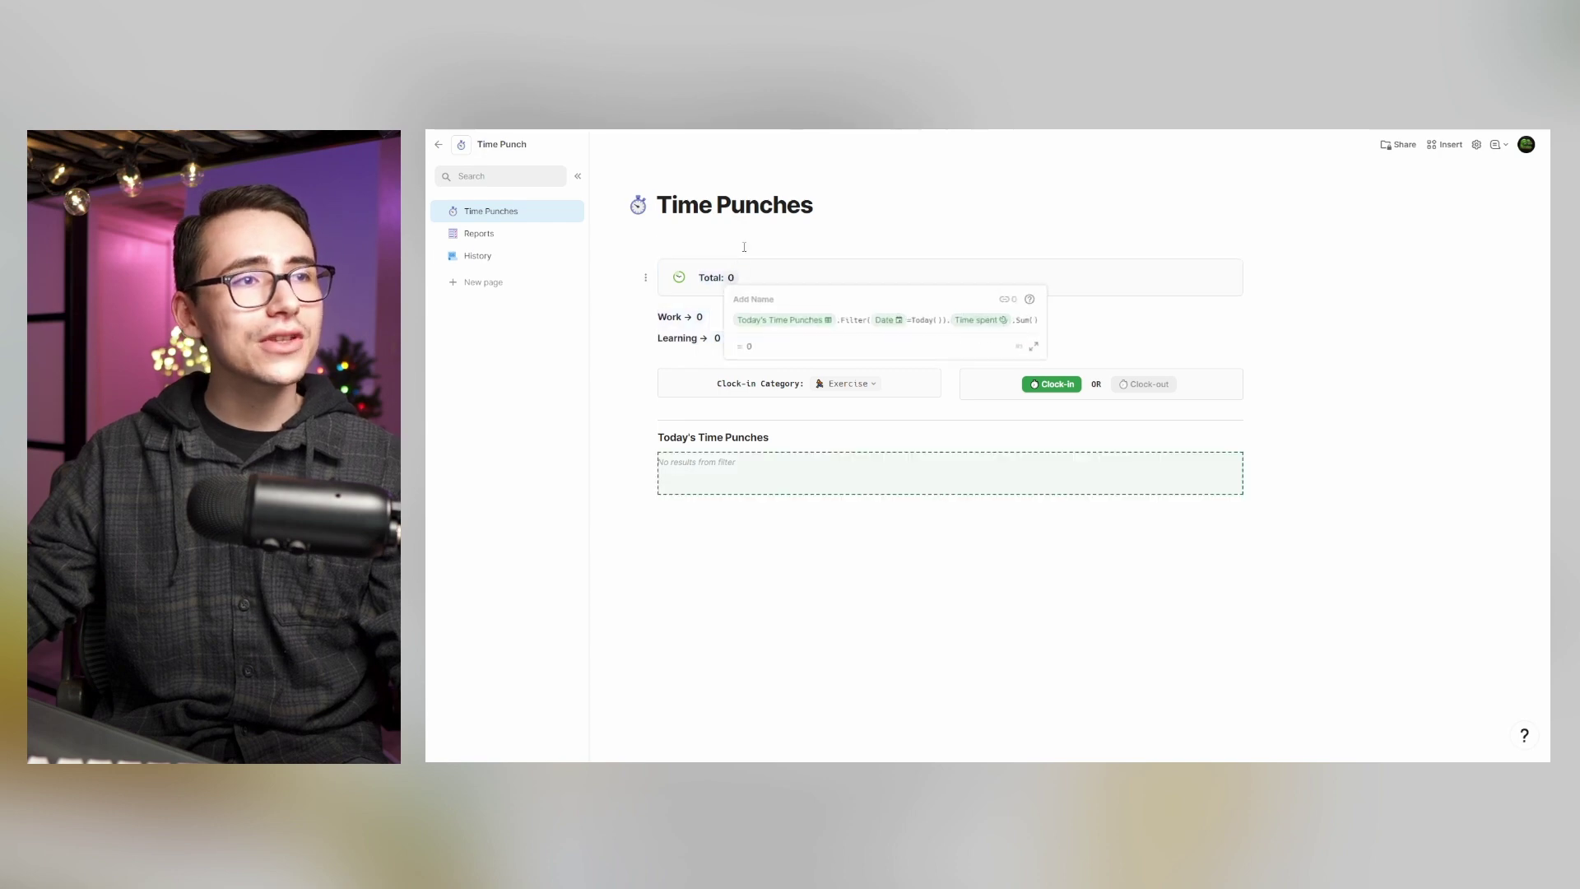
click(761, 206)
click(733, 277)
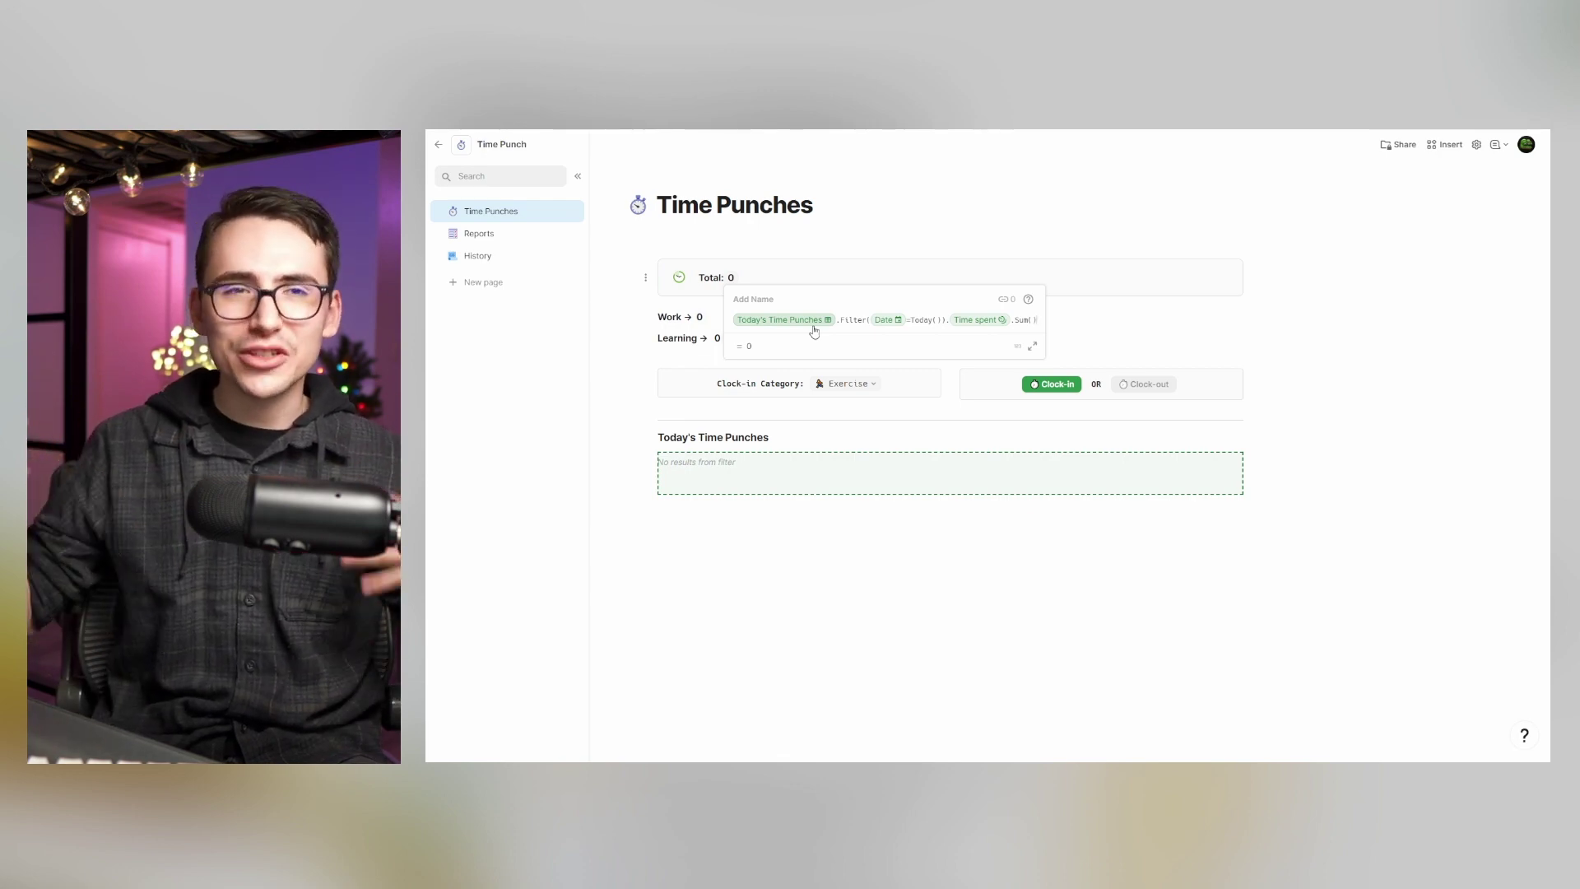
click(800, 204)
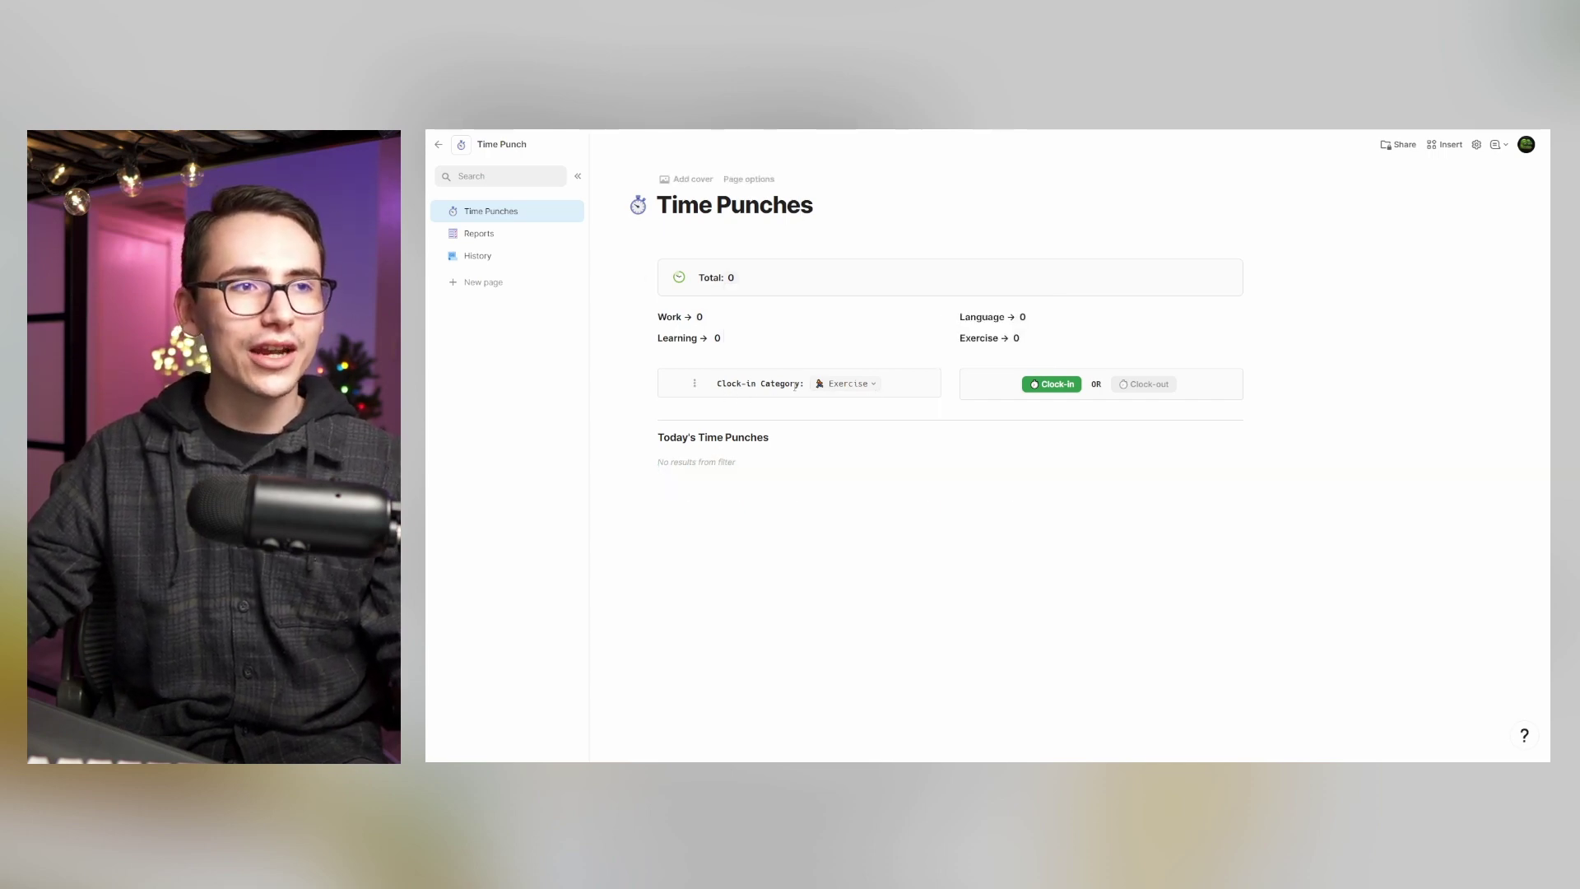
- Clock in a new Work time punch, then view it on the History page
click(844, 385)
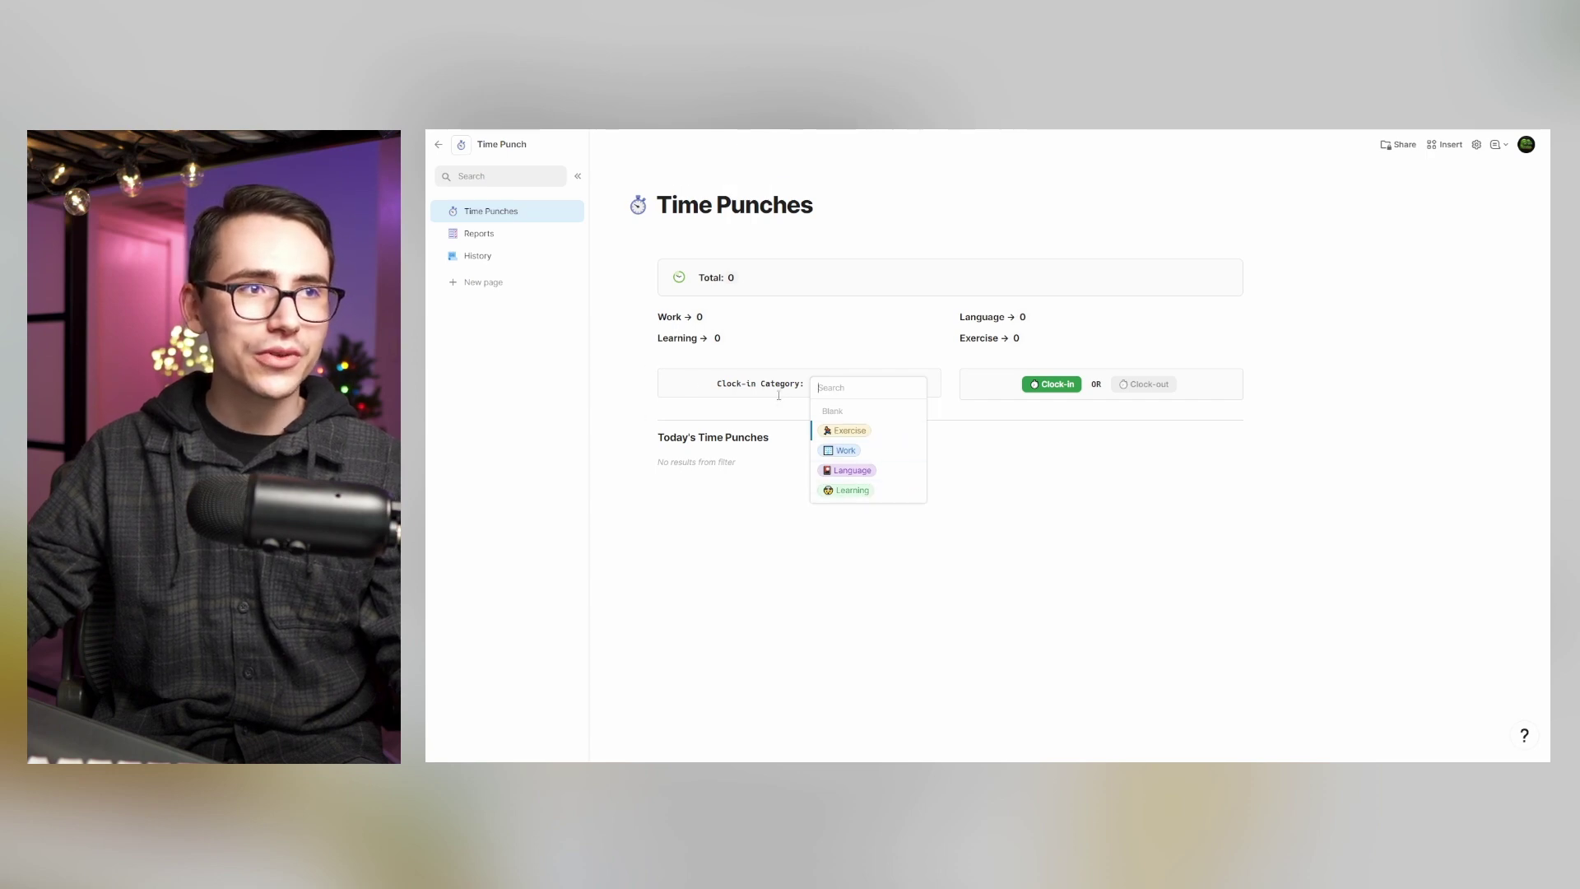
click(958, 393)
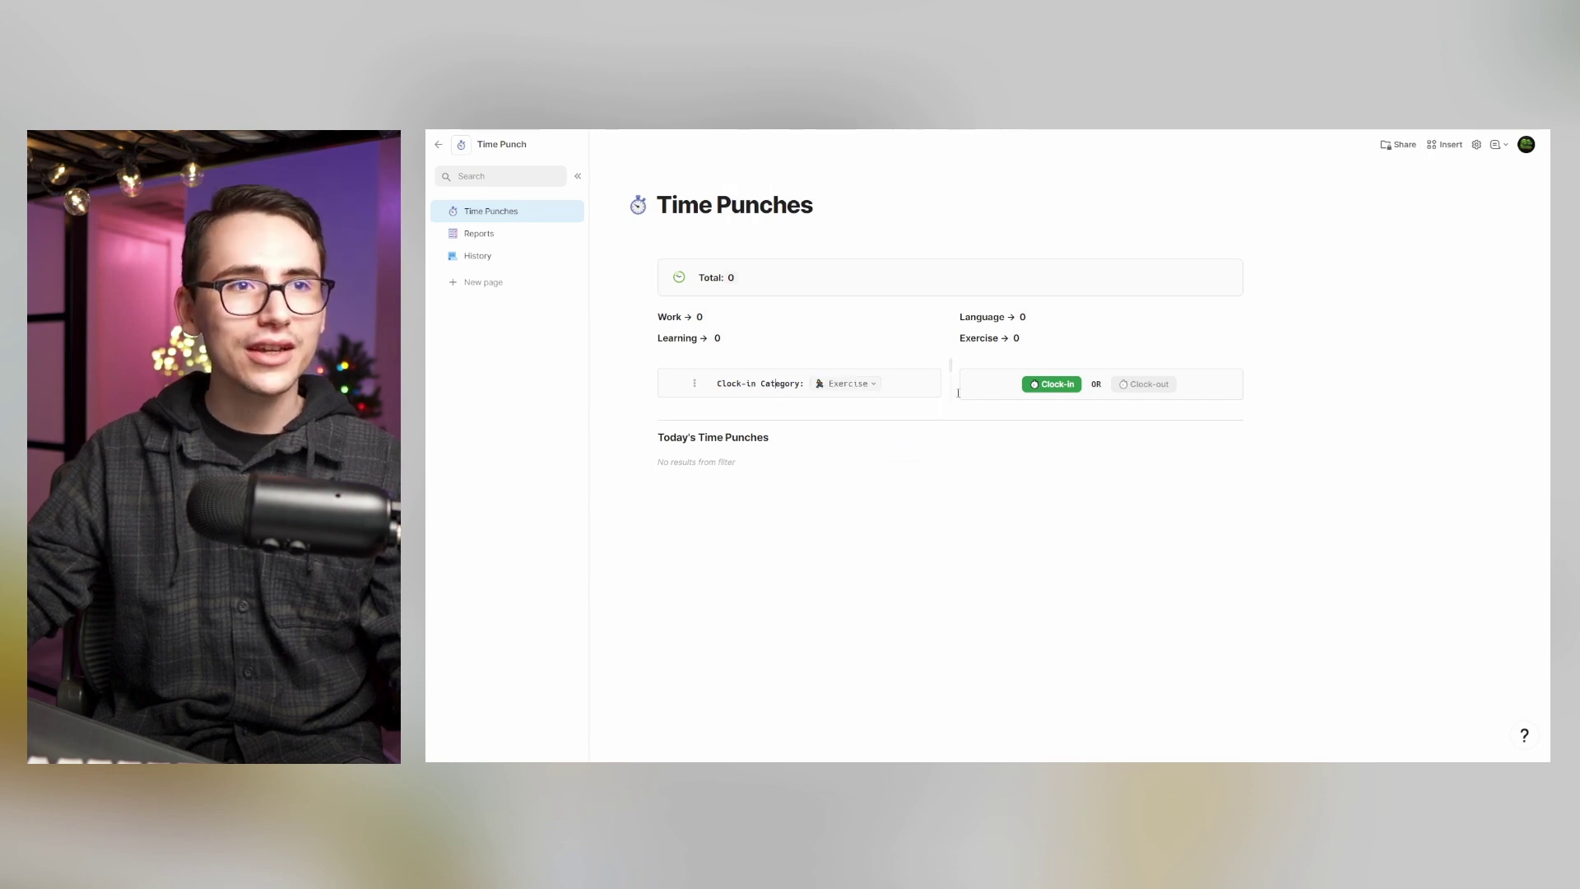
click(1057, 386)
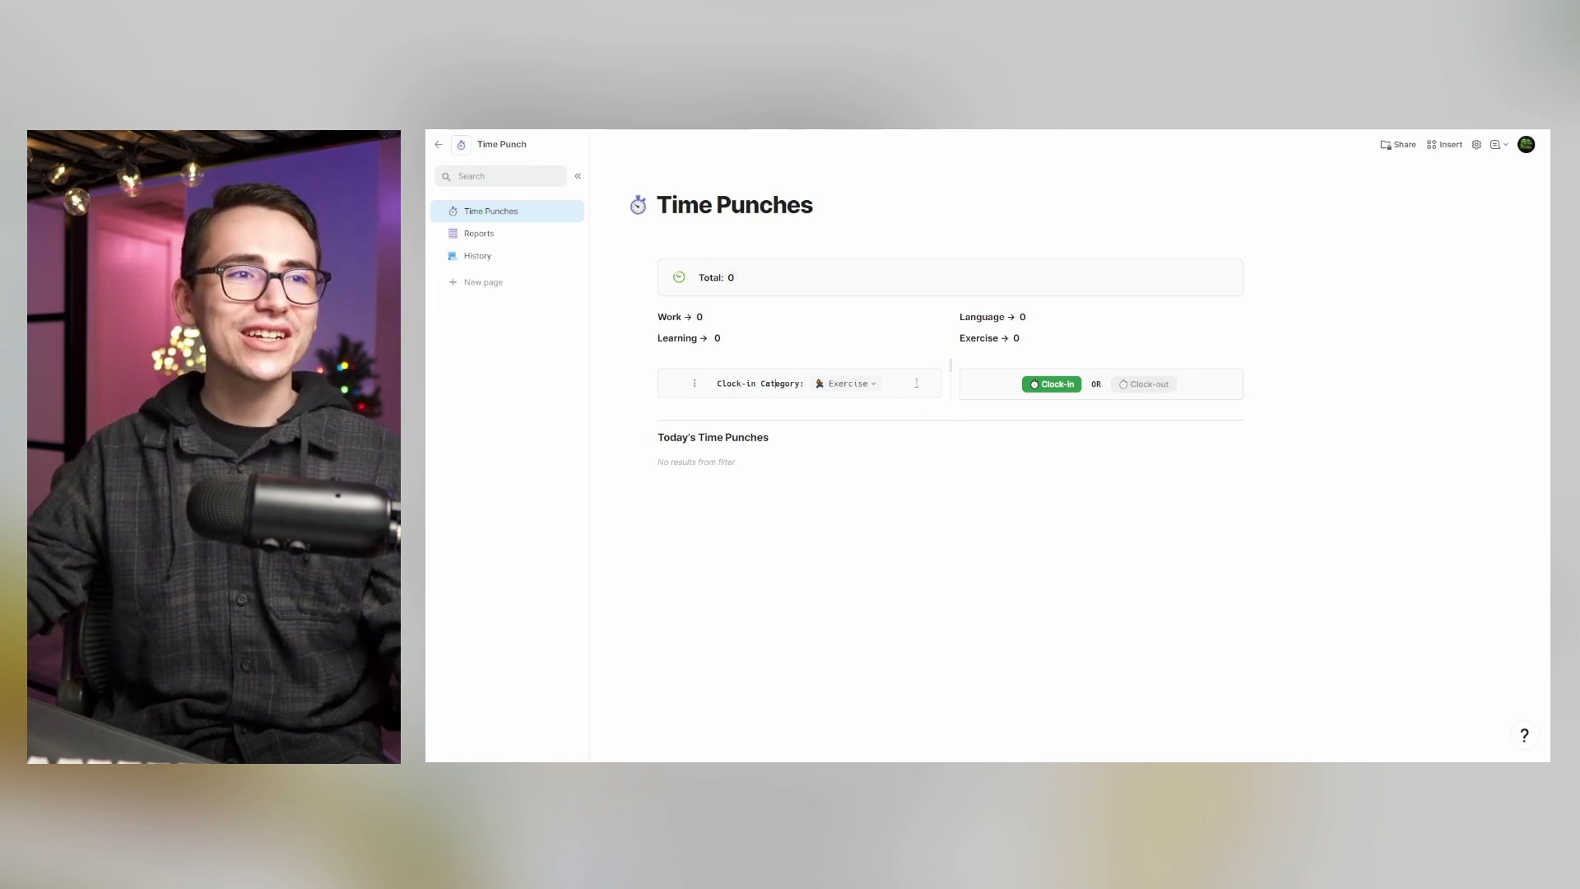
click(848, 384)
click(871, 449)
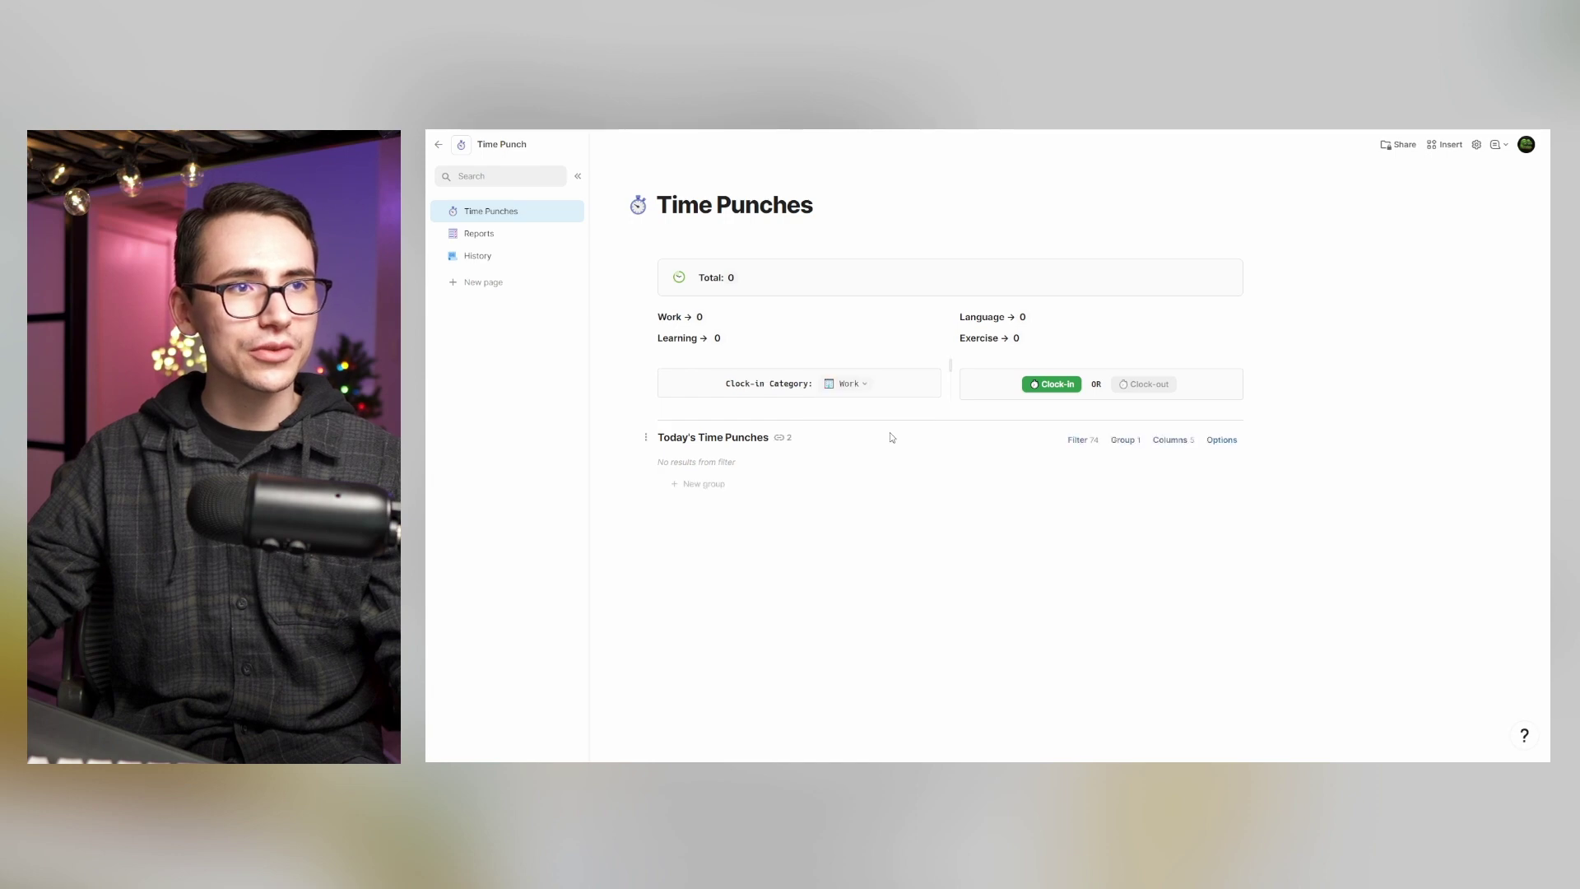
click(1062, 384)
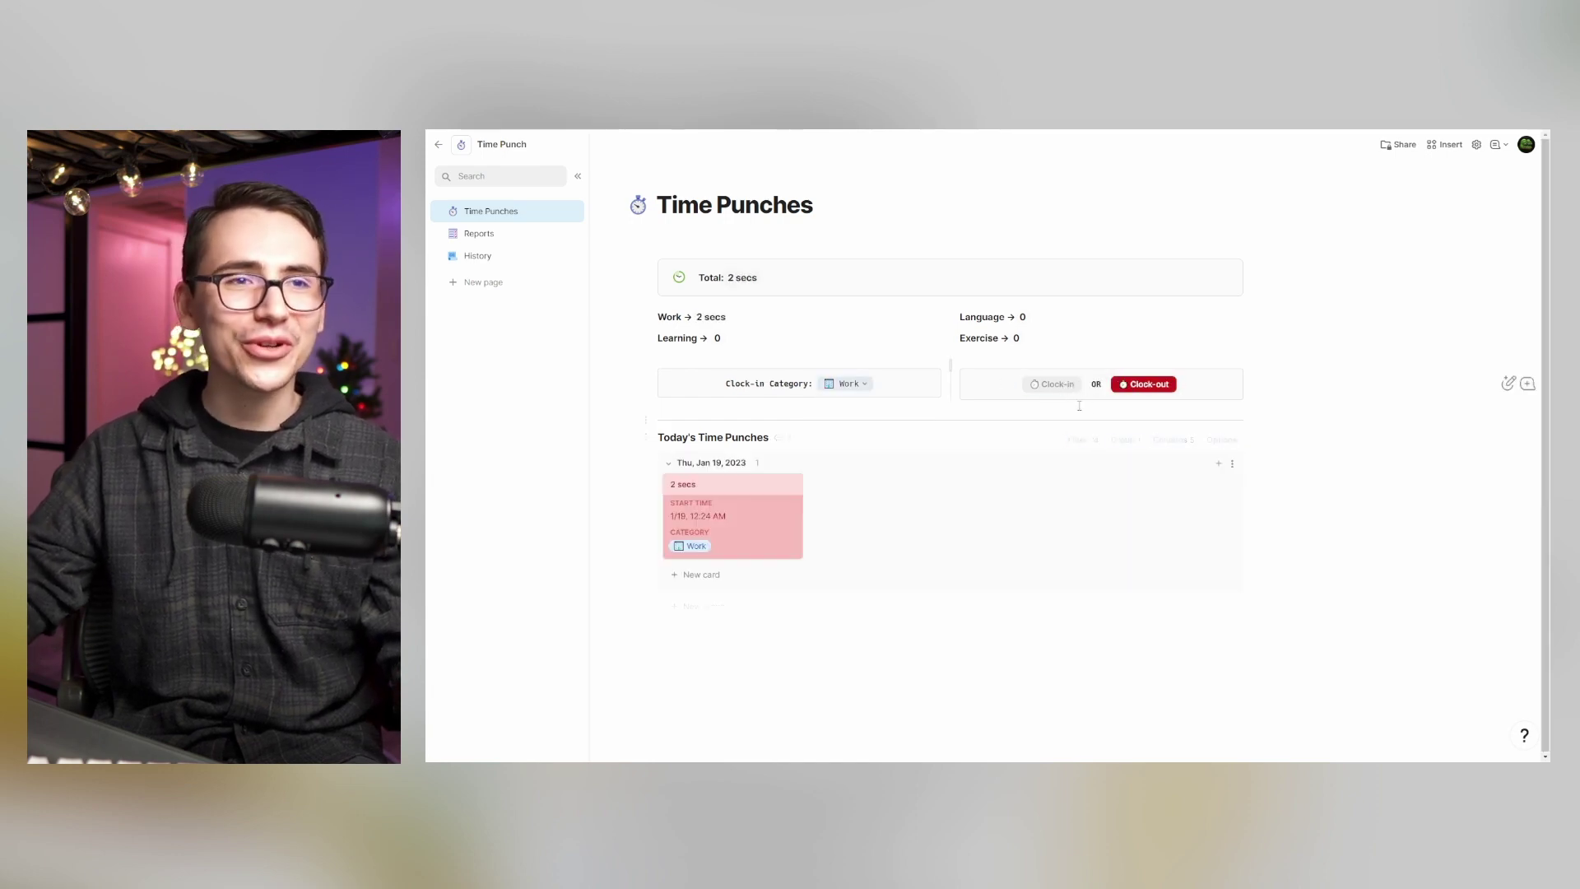
click(1156, 387)
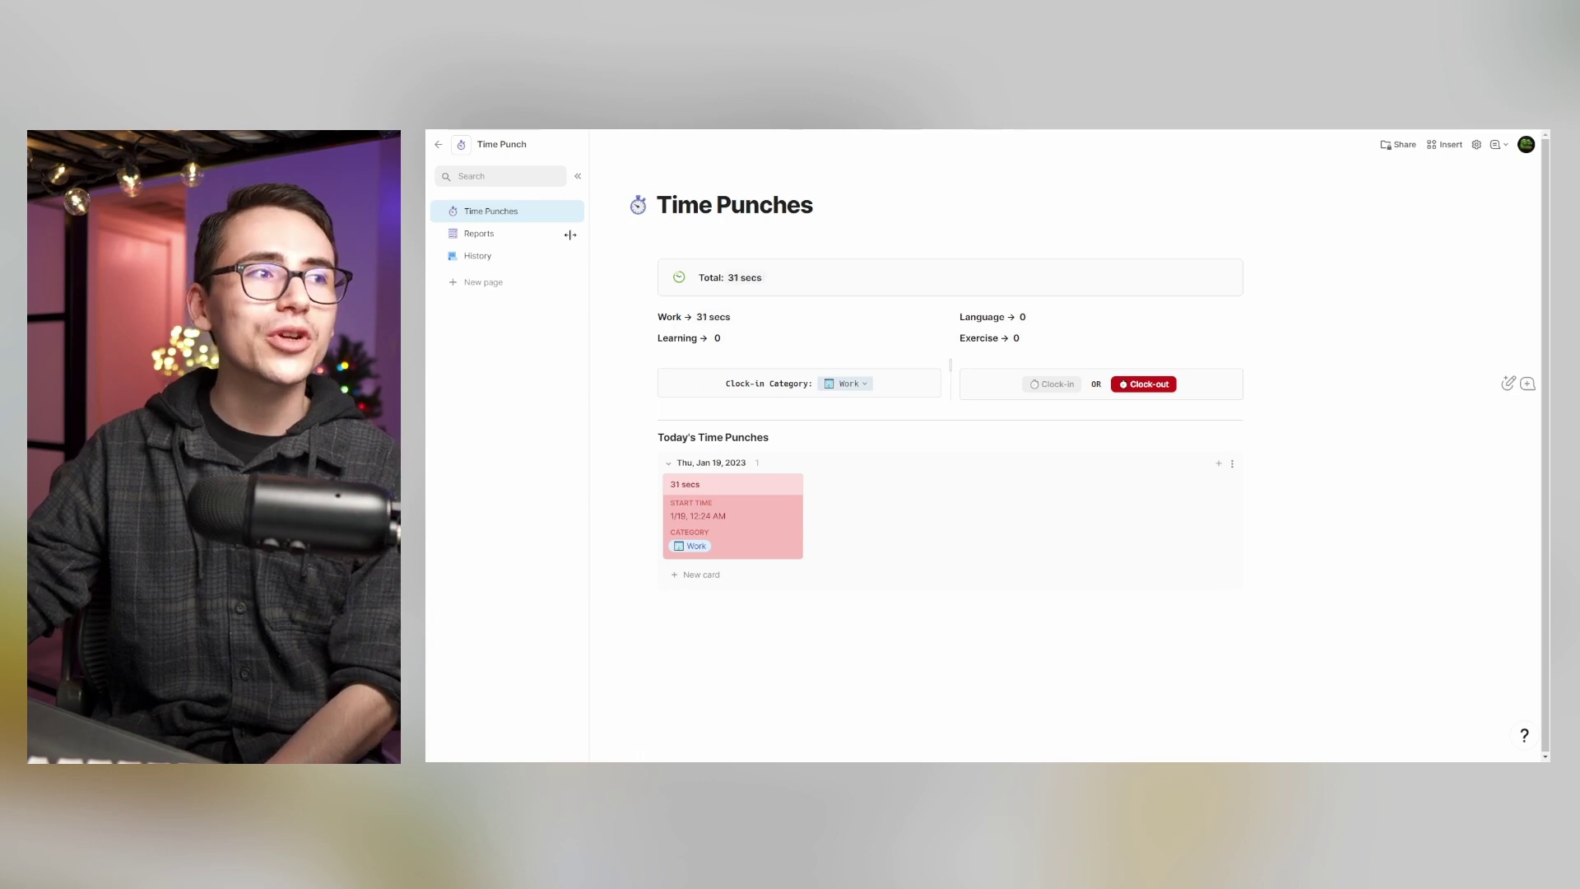
click(570, 260)
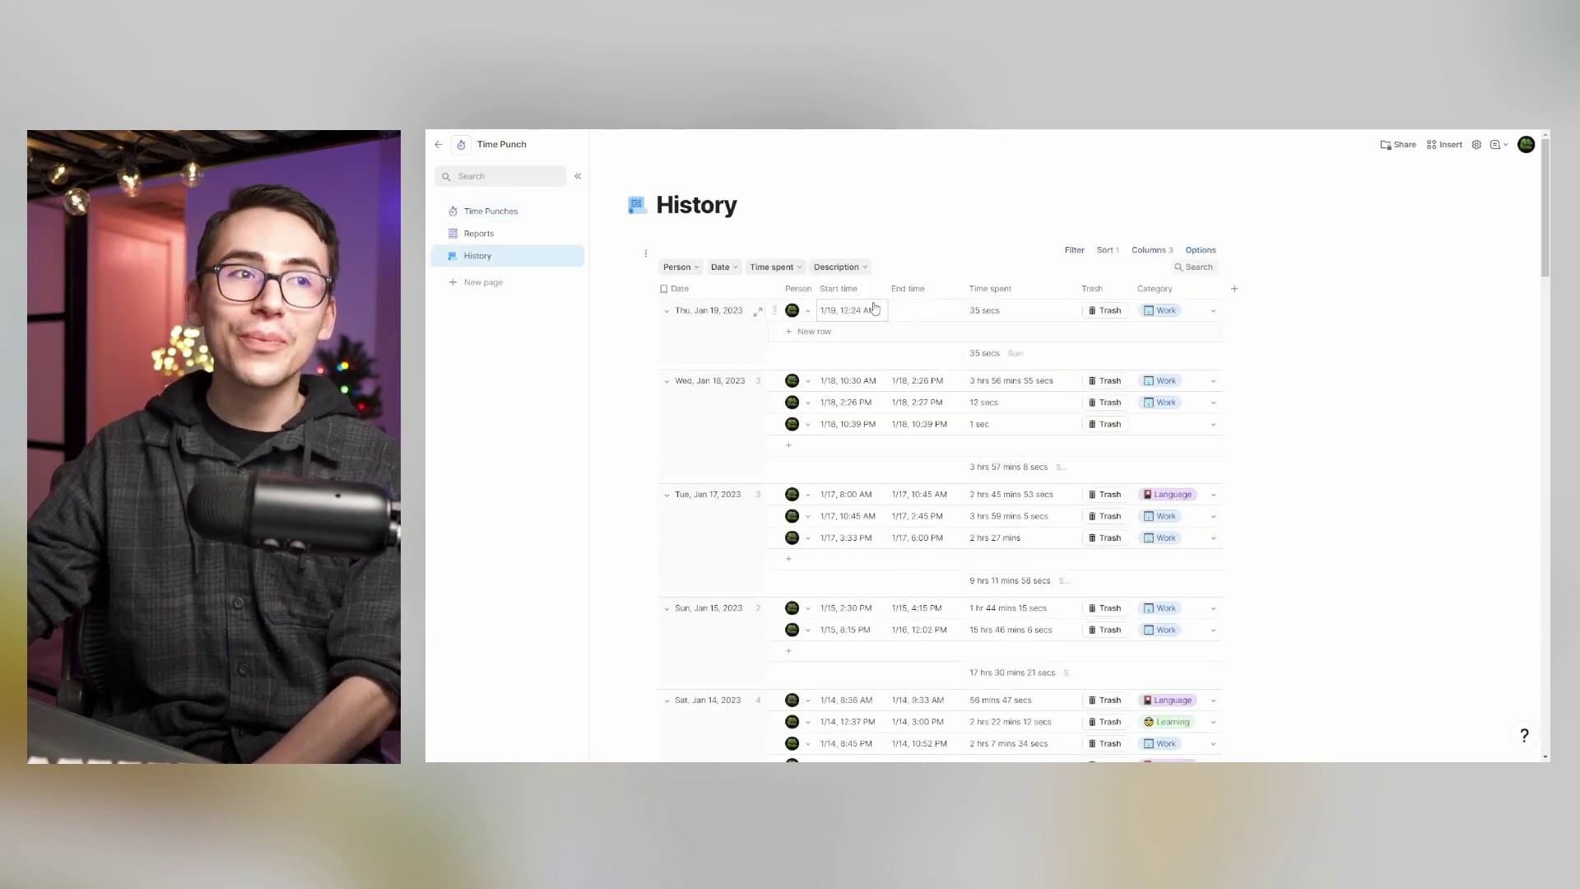
- Return to Time Punches and review the grouping and filters on today's punches
click(527, 214)
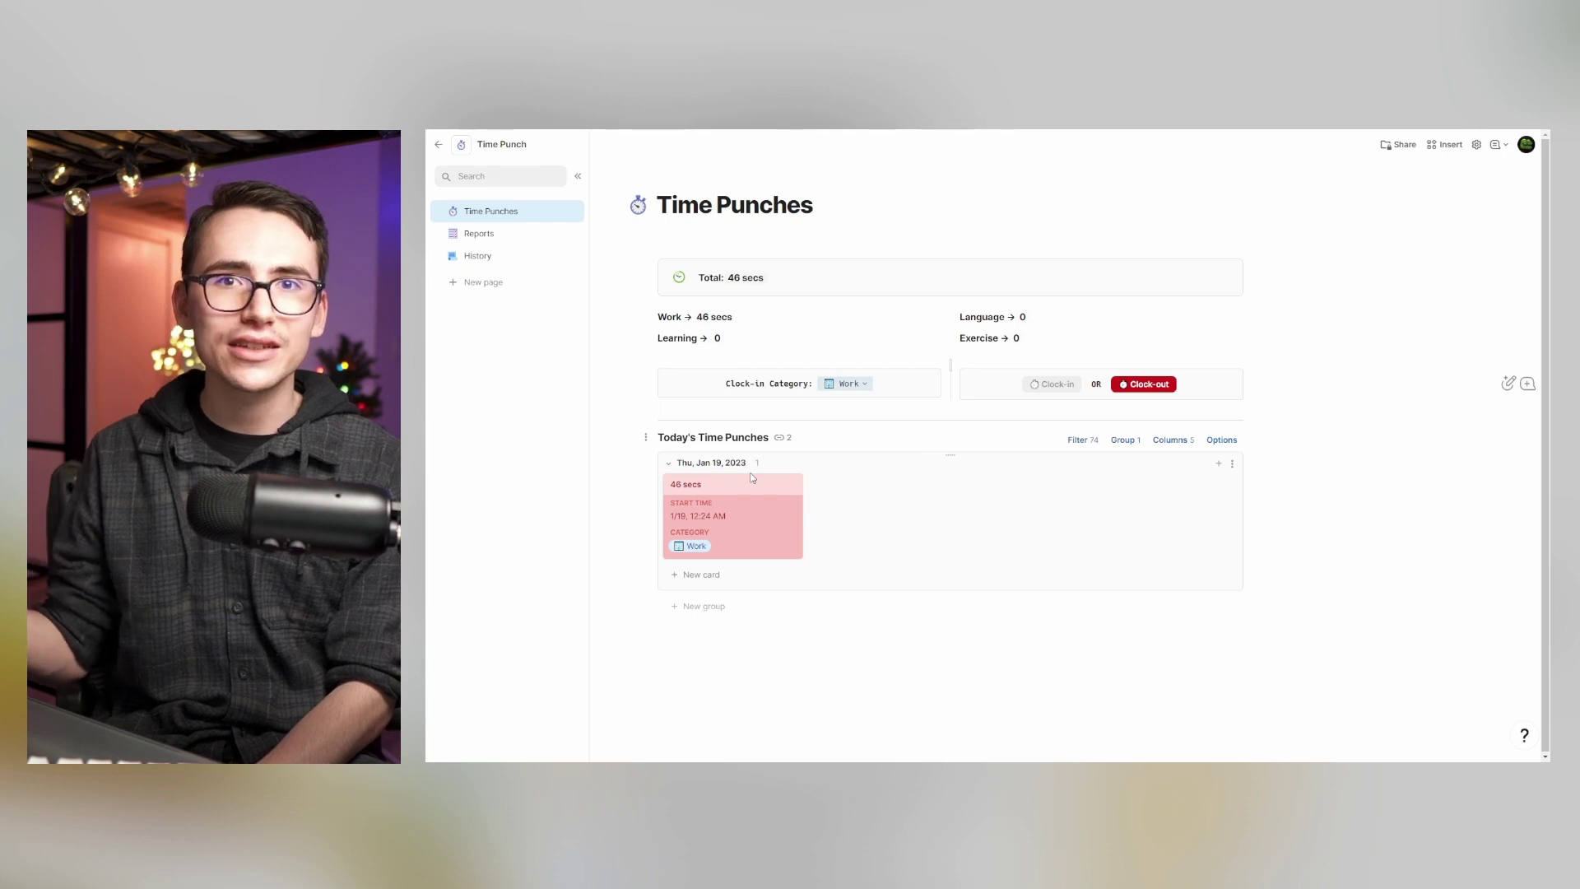
click(1124, 439)
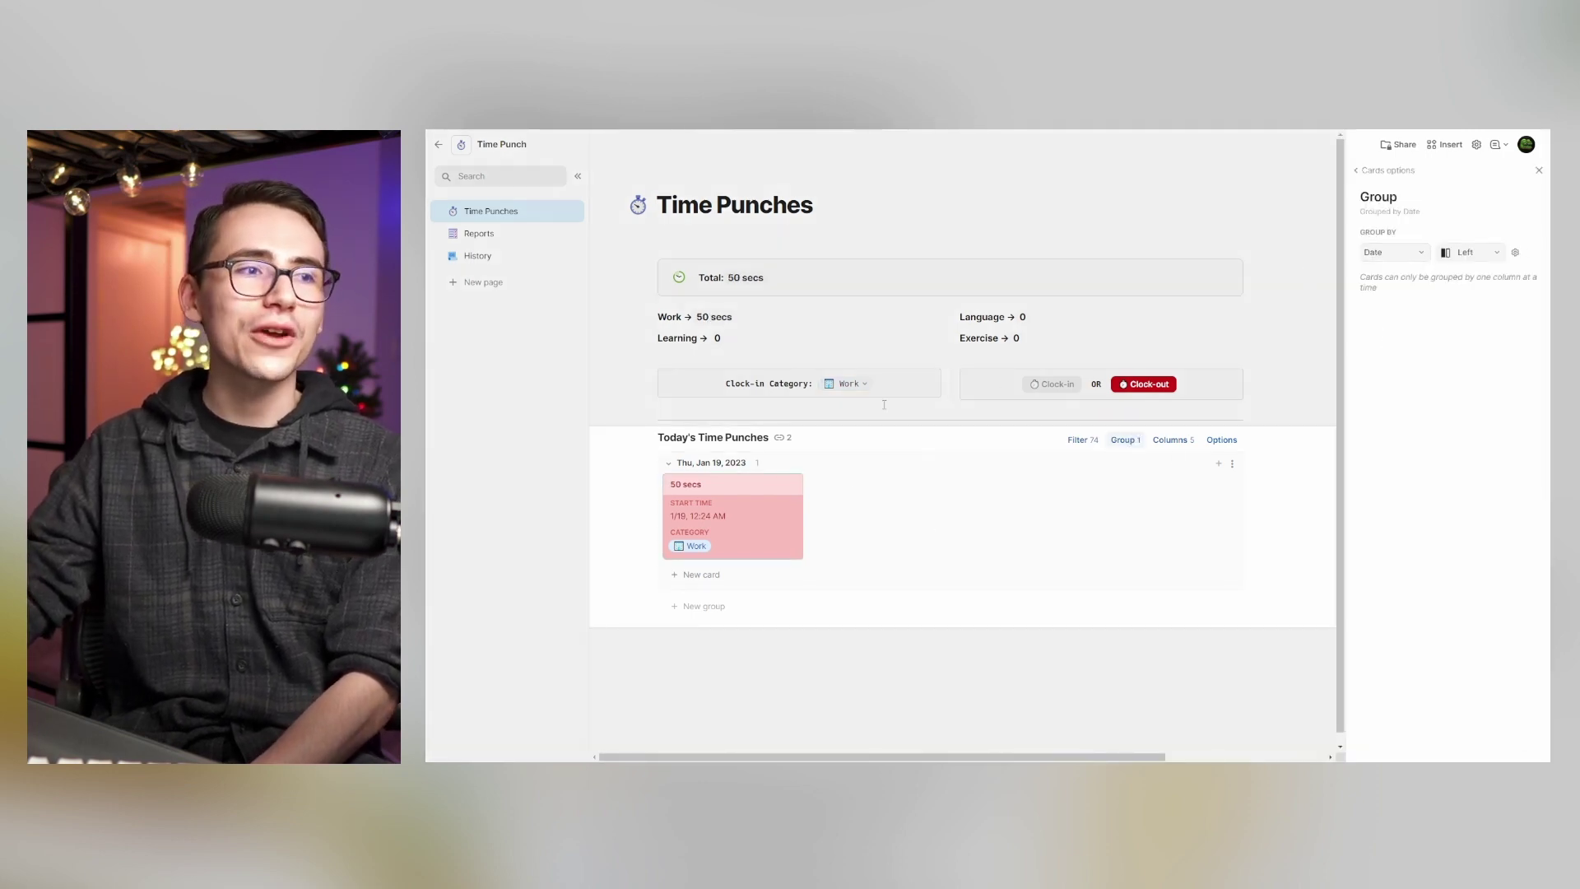
click(1400, 172)
click(1422, 308)
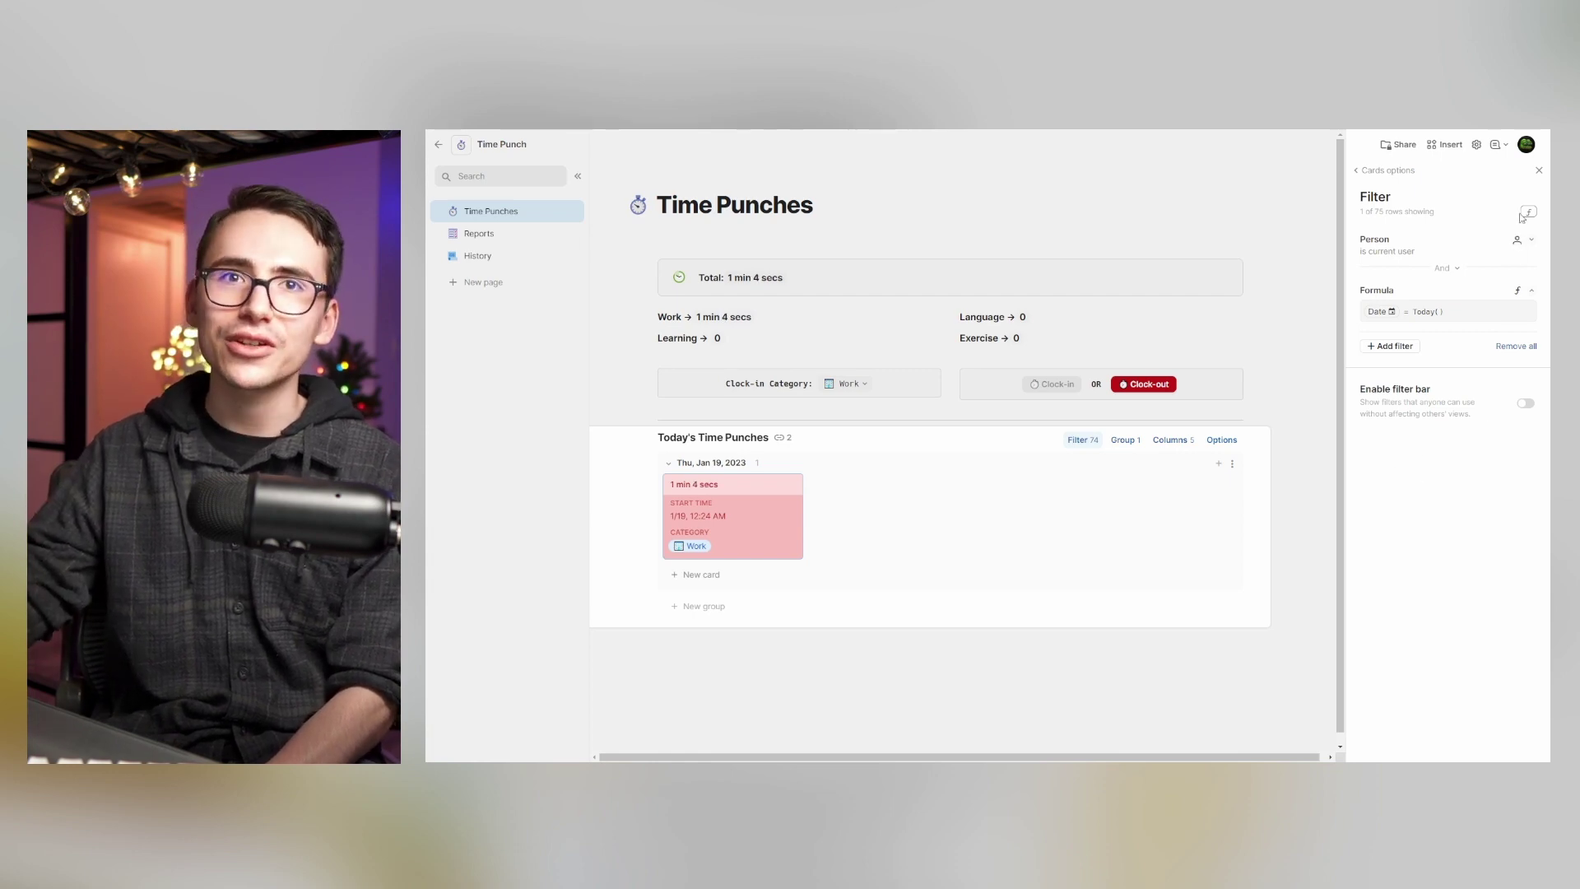
click(1540, 170)
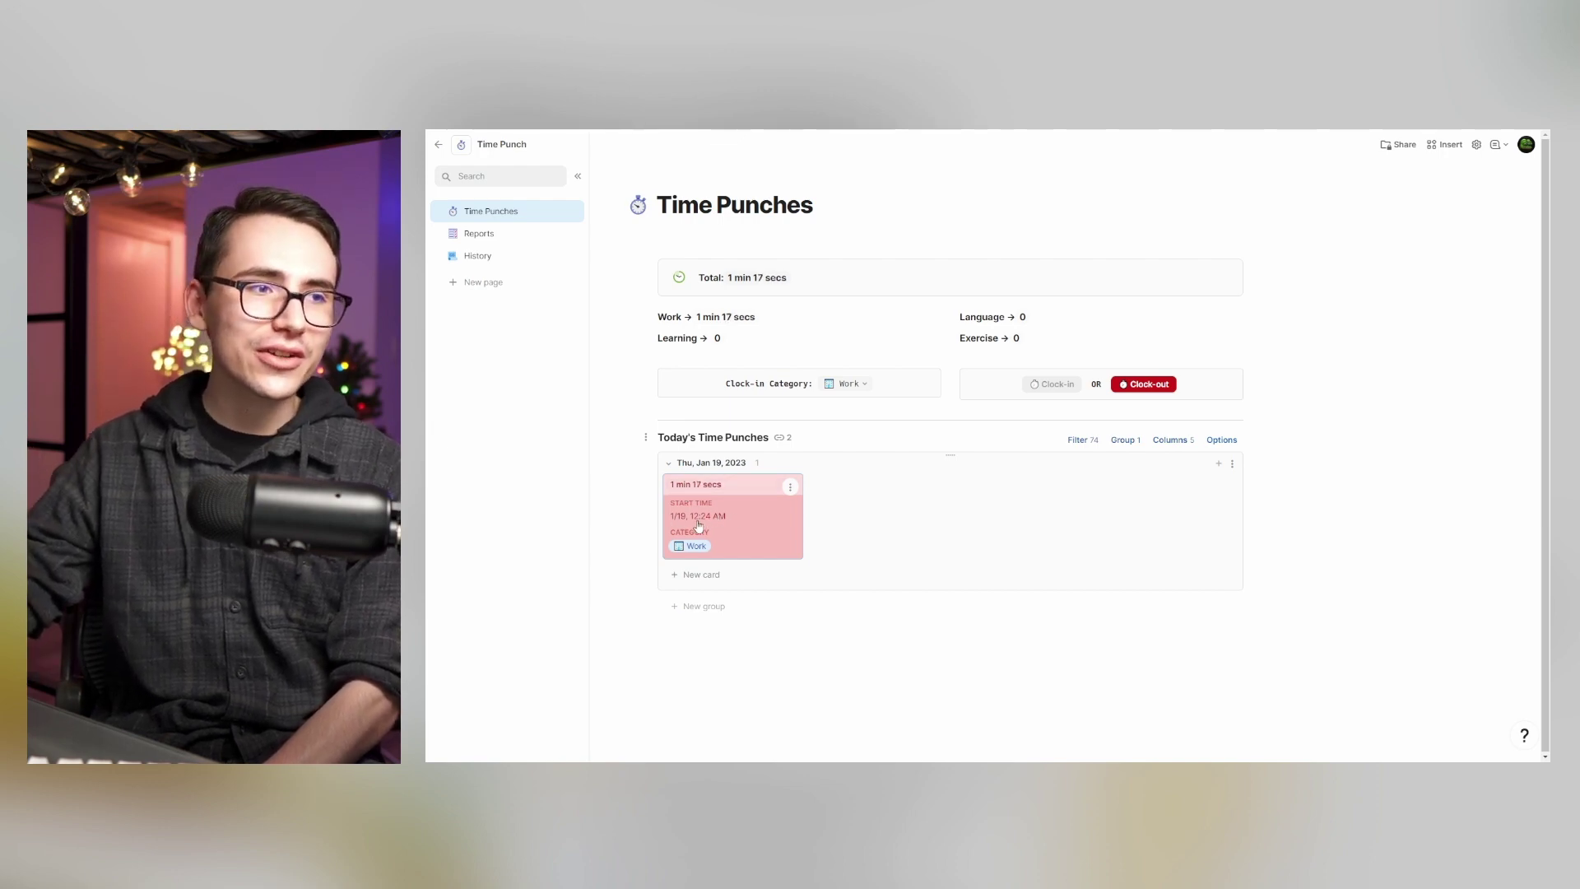
- Review the running punch's details, then clock out the Work punch at 12:26 AM
click(756, 528)
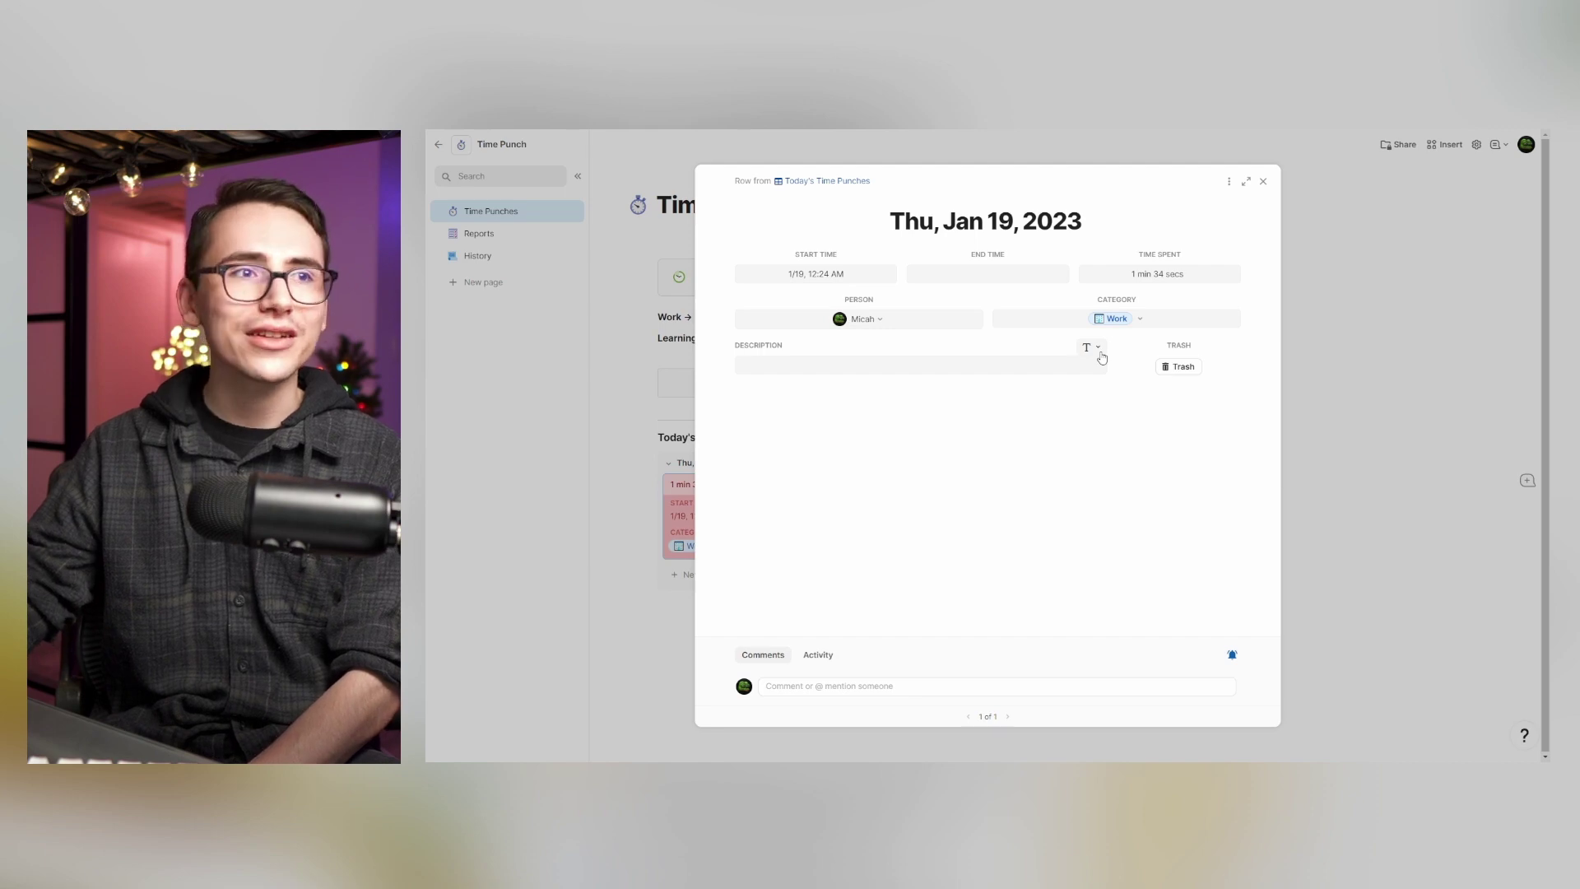
click(978, 367)
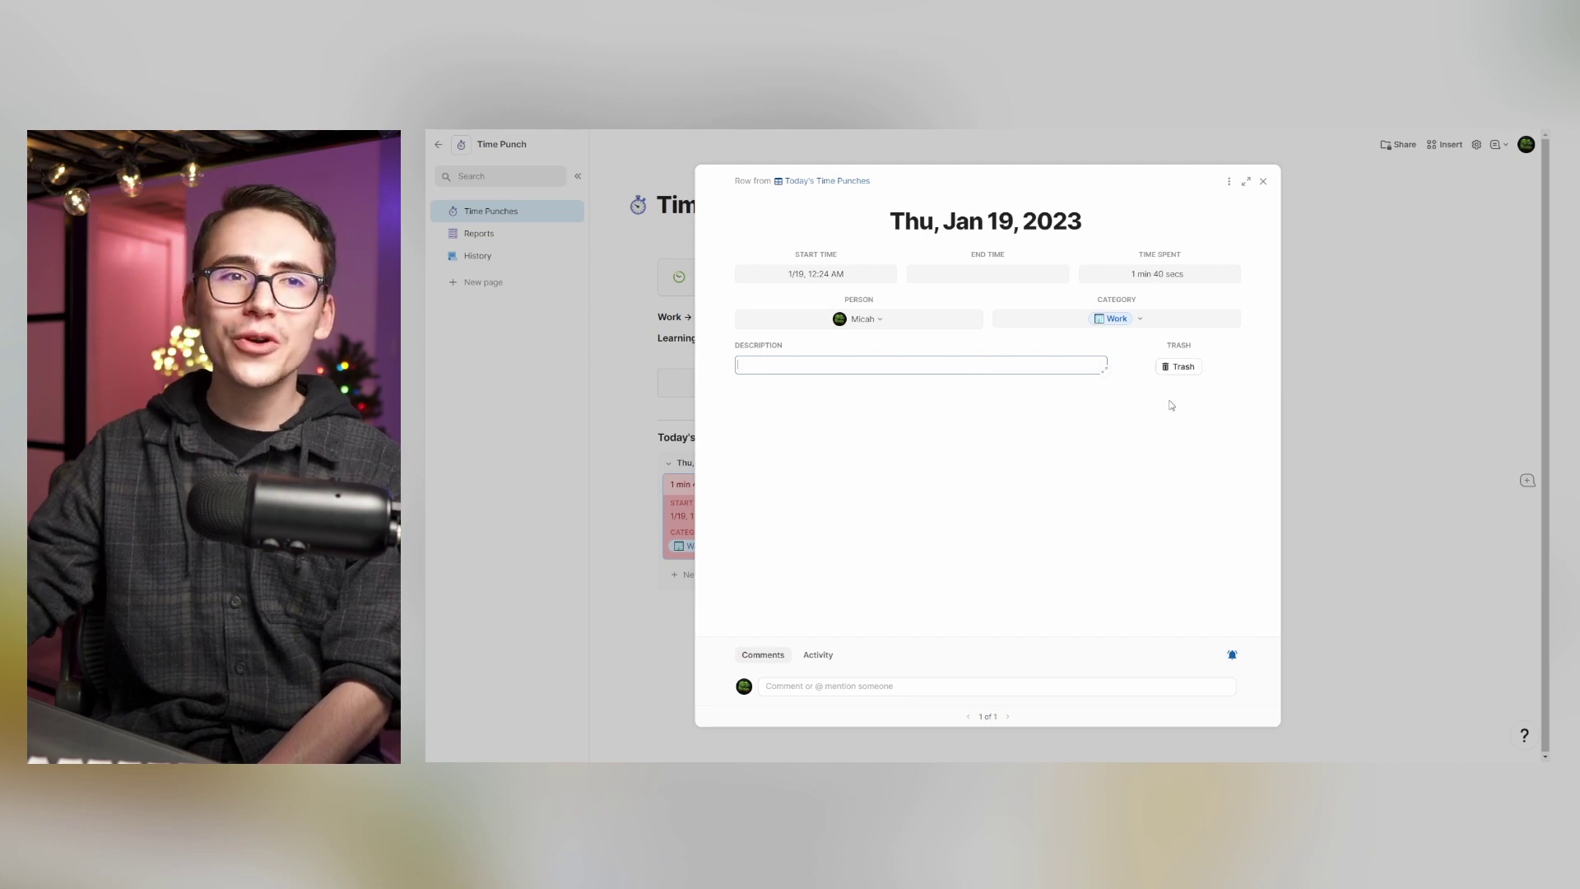
click(1304, 376)
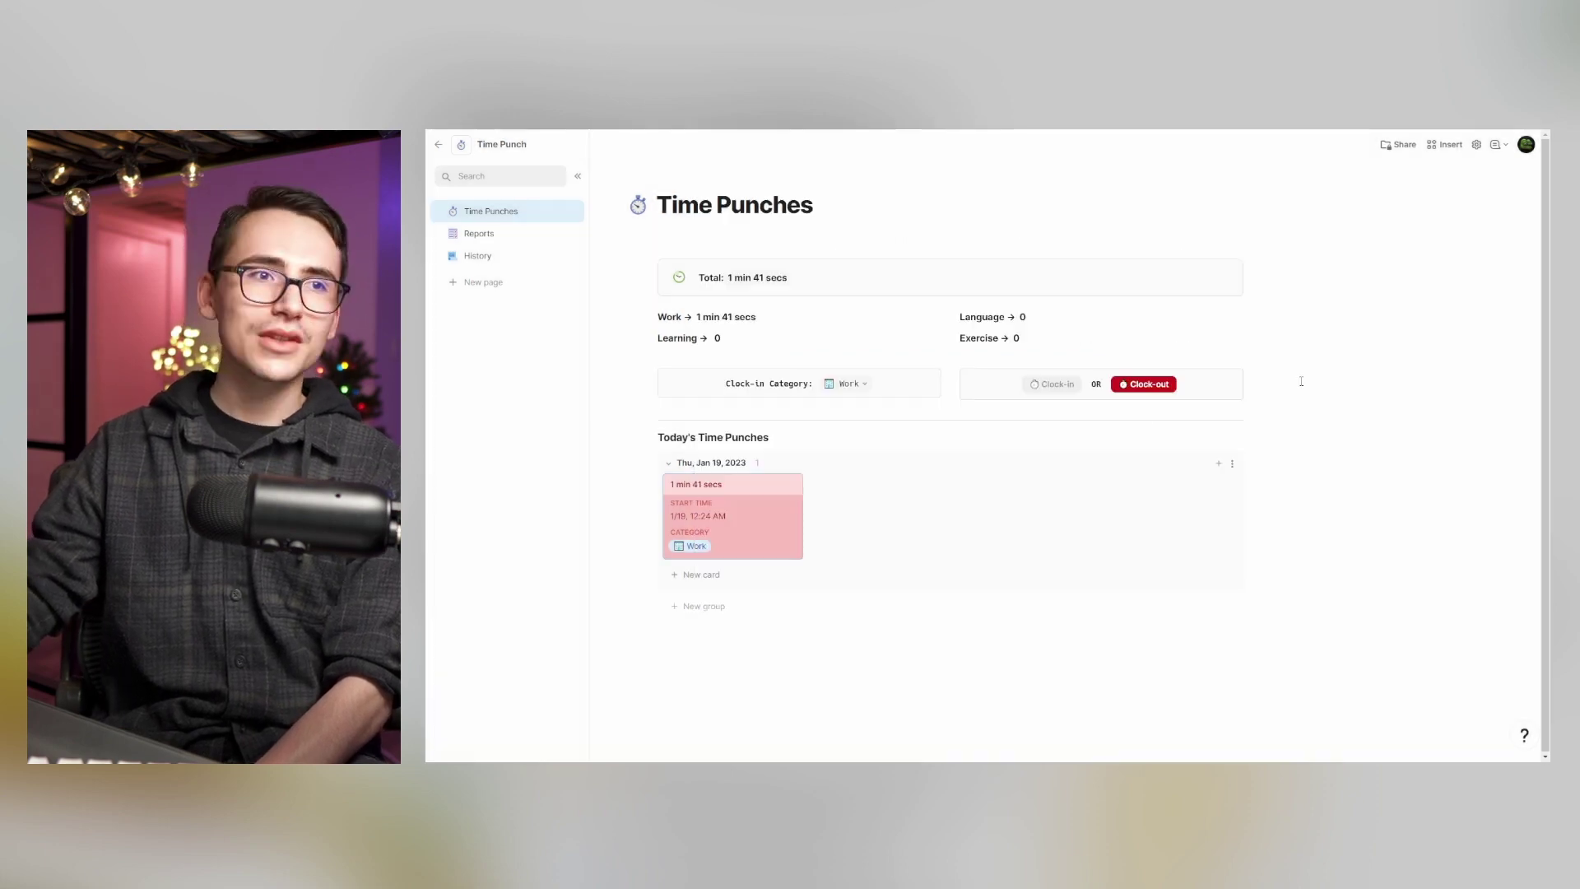
click(1156, 386)
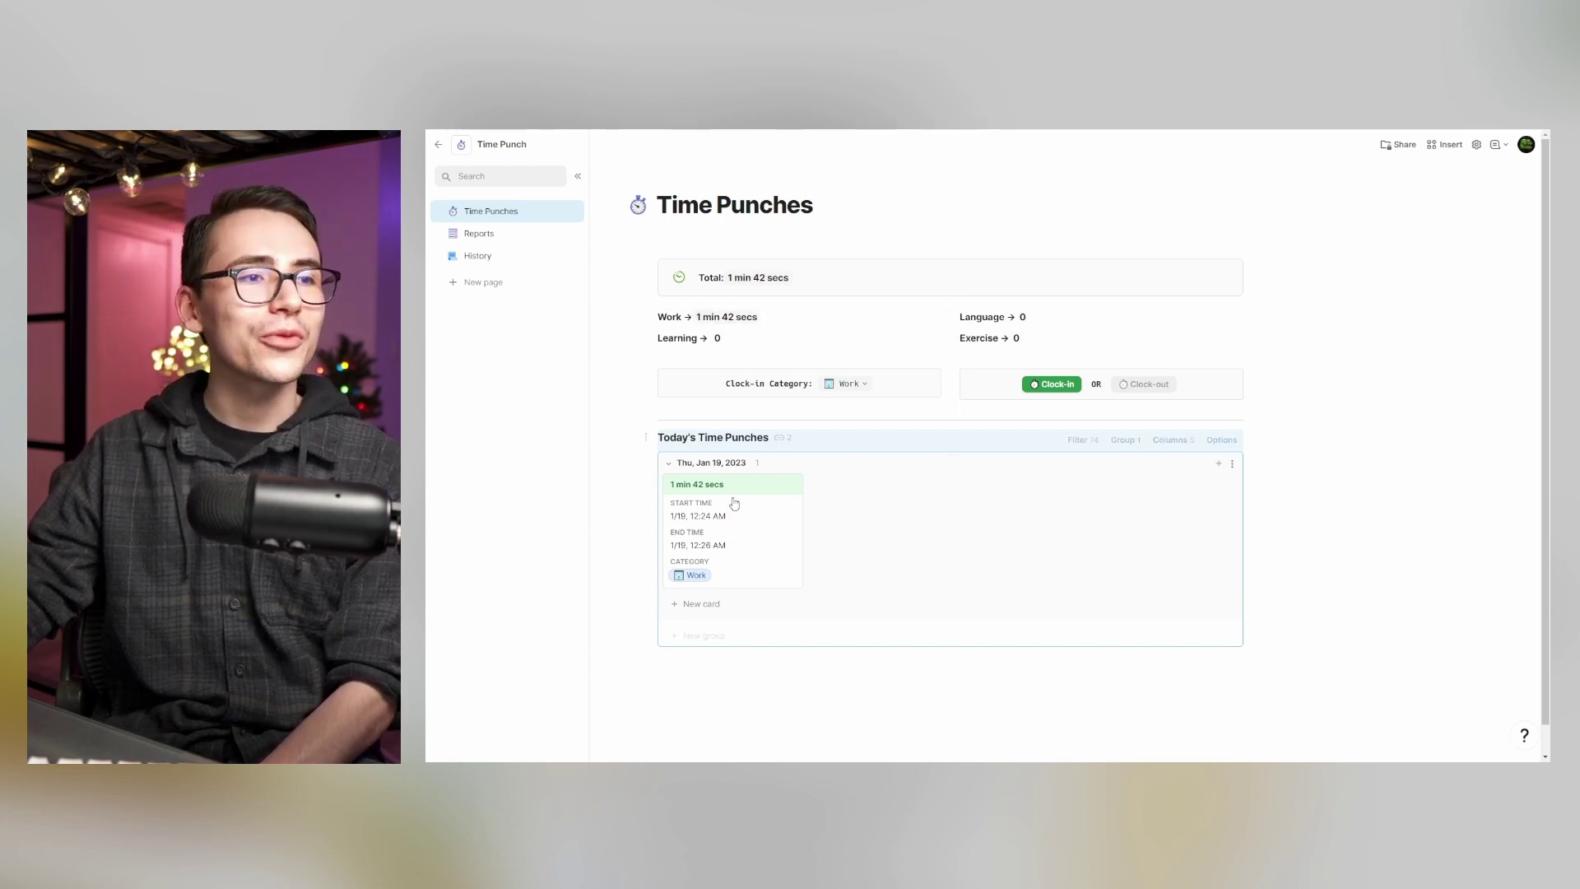
- Switch the clock-in category to Language and clock in a new Language punch
click(854, 385)
click(861, 470)
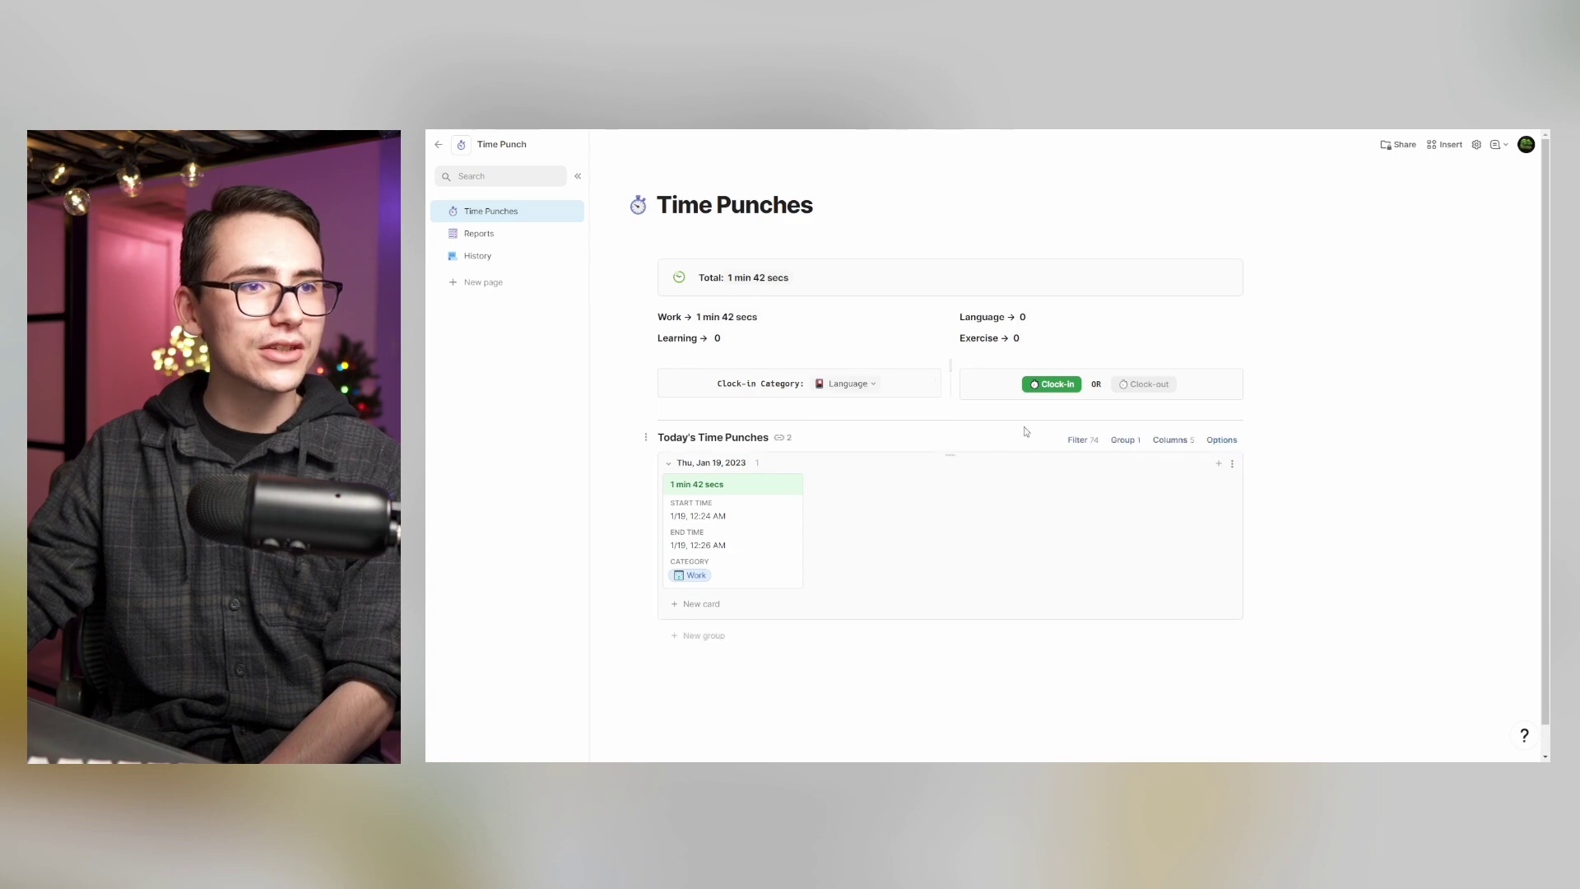
click(1054, 384)
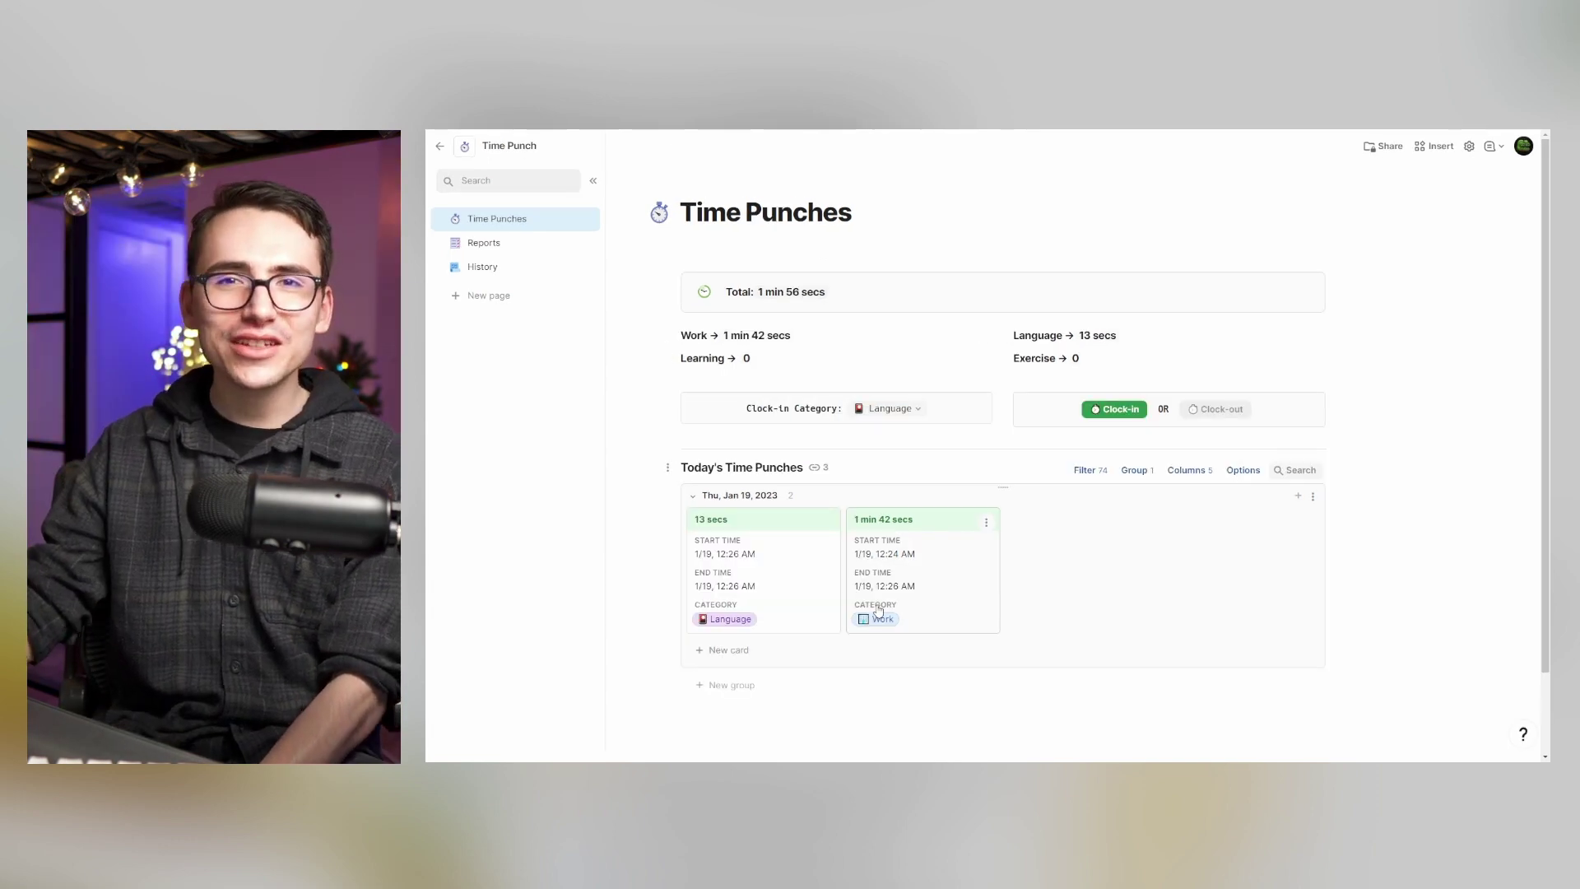
- Open the Reports page and look over its summaries
click(540, 242)
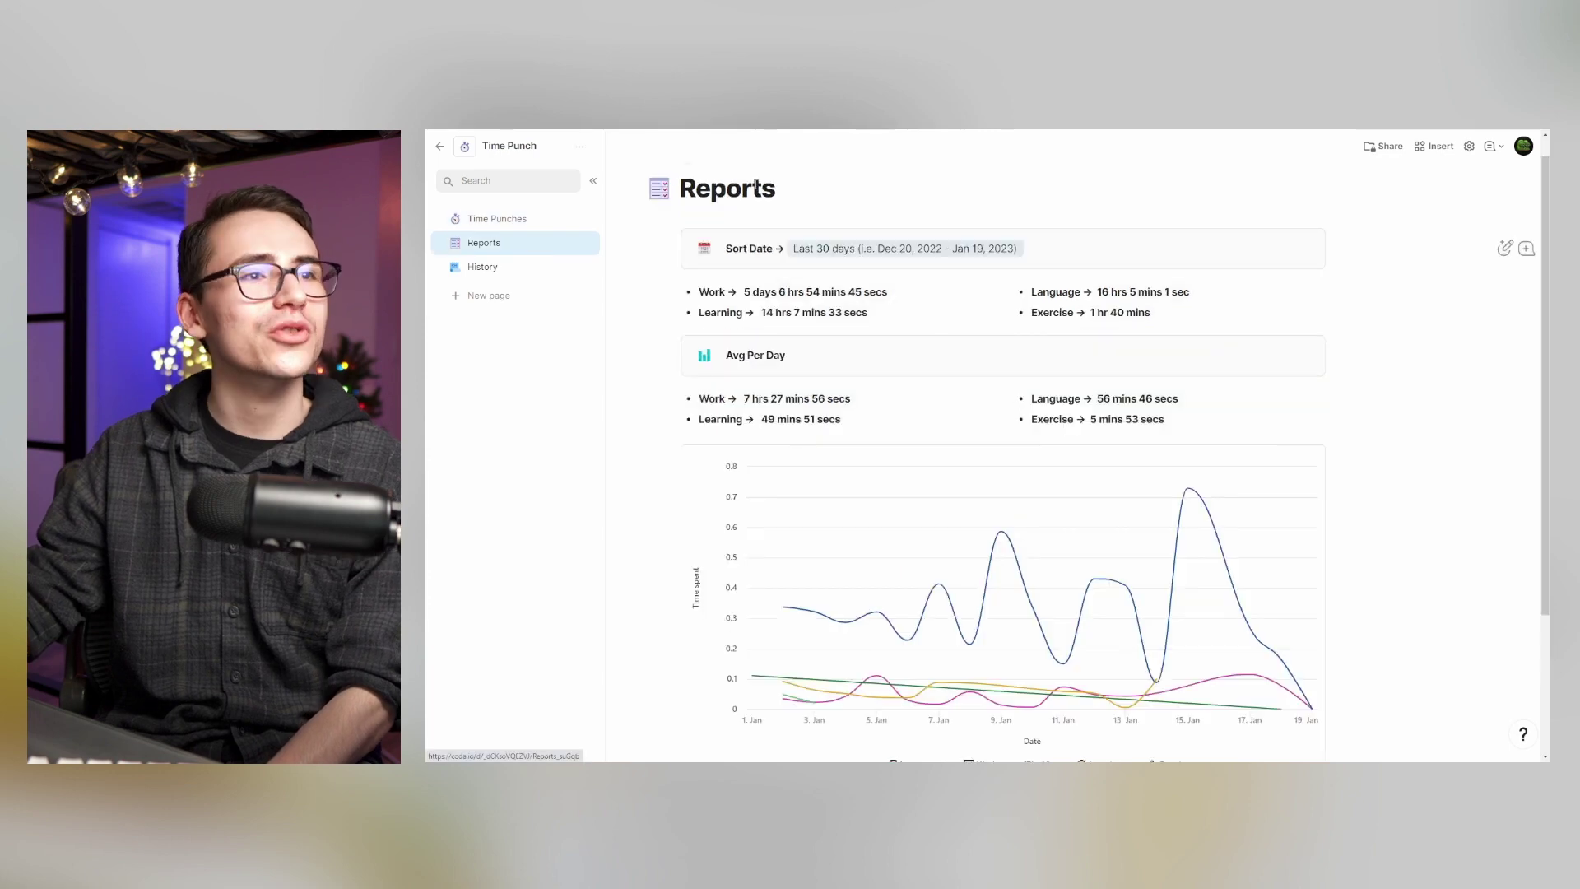
scroll(1520, 280, down, 3)
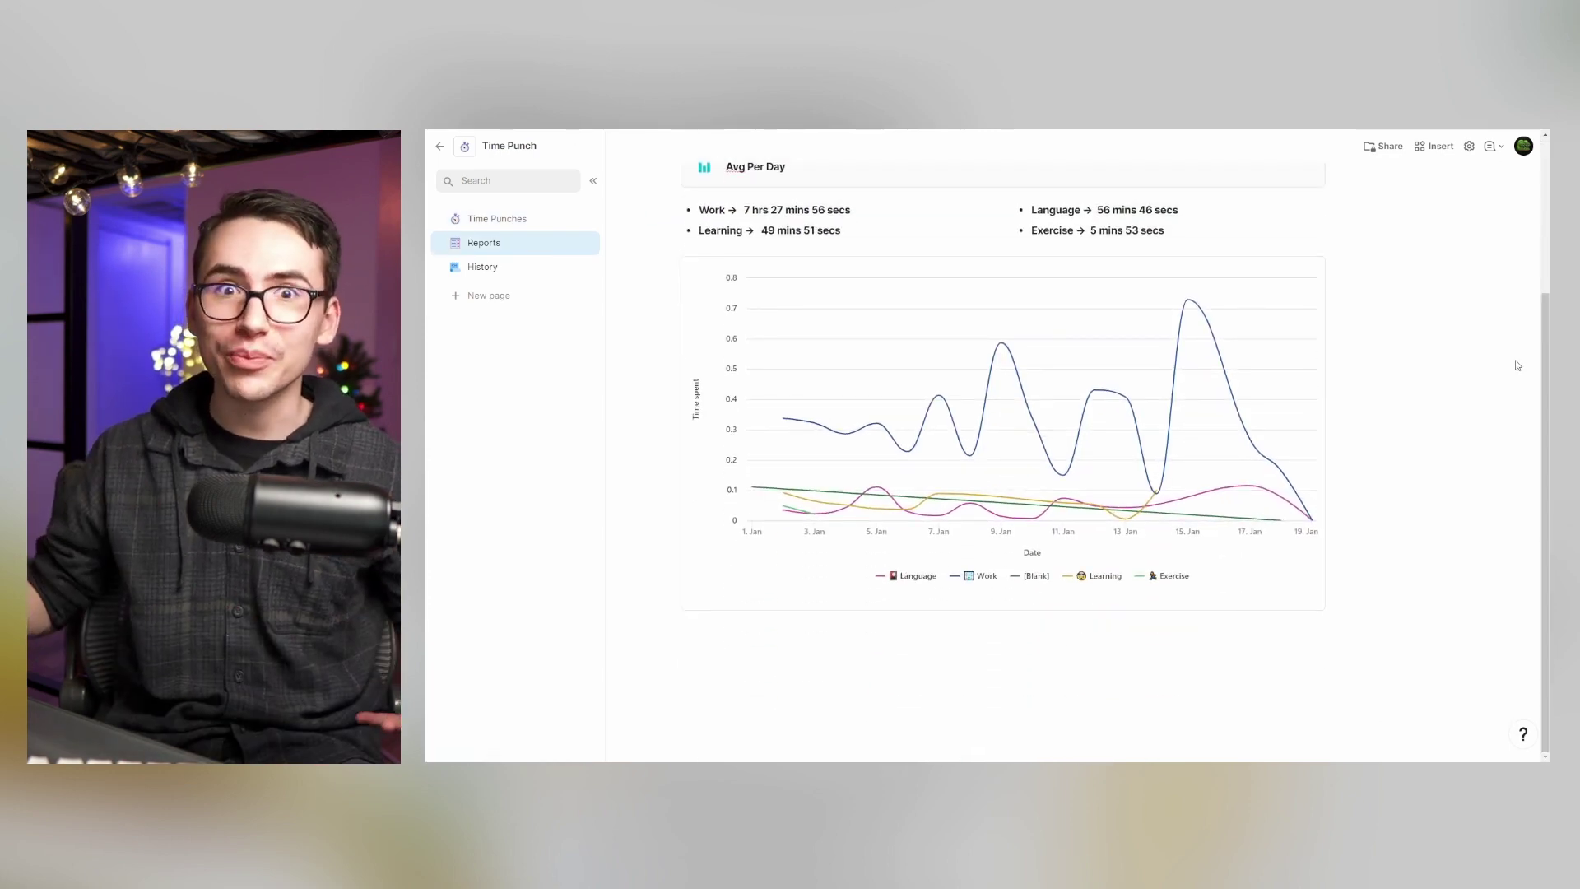
scroll(1525, 321, up, 3)
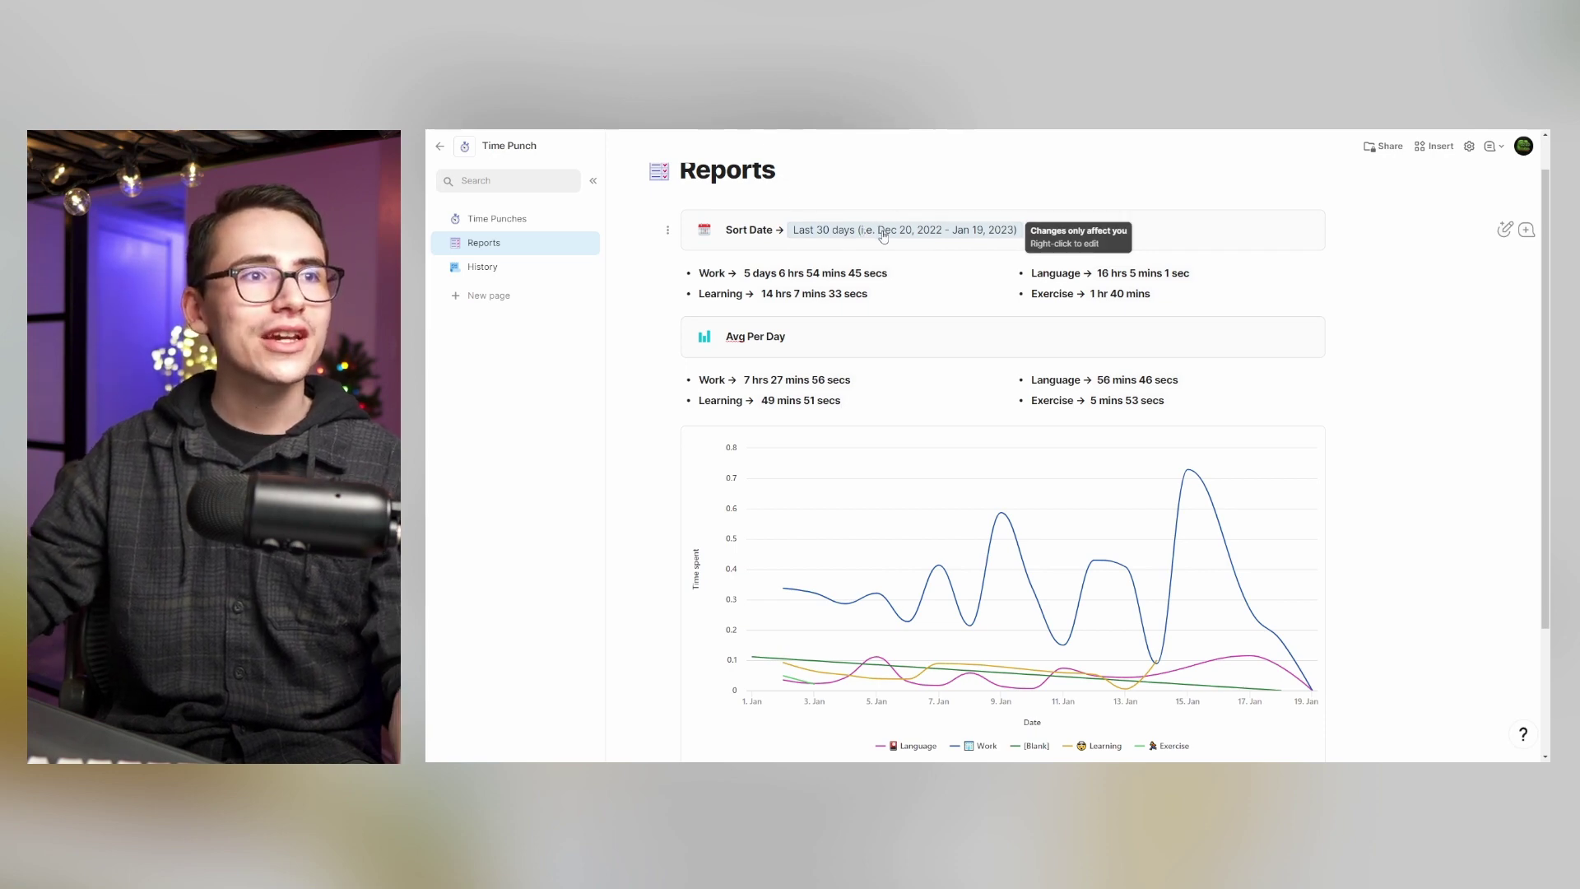
- Set a fixed January 9–14, 2023 report date range, then switch to History
click(871, 230)
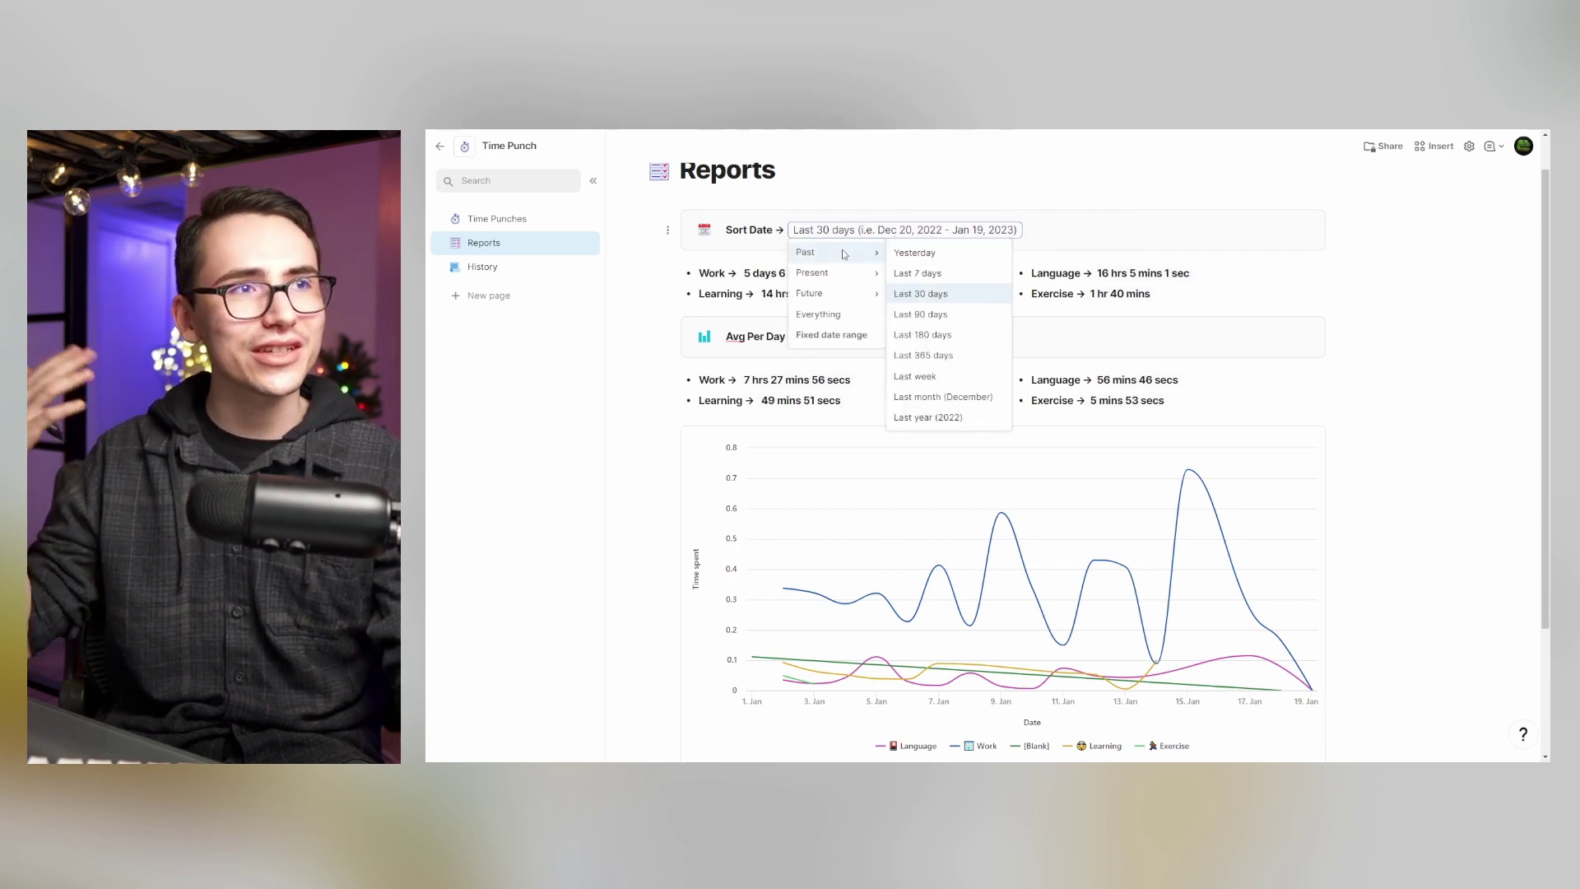
mouse_move(856, 274)
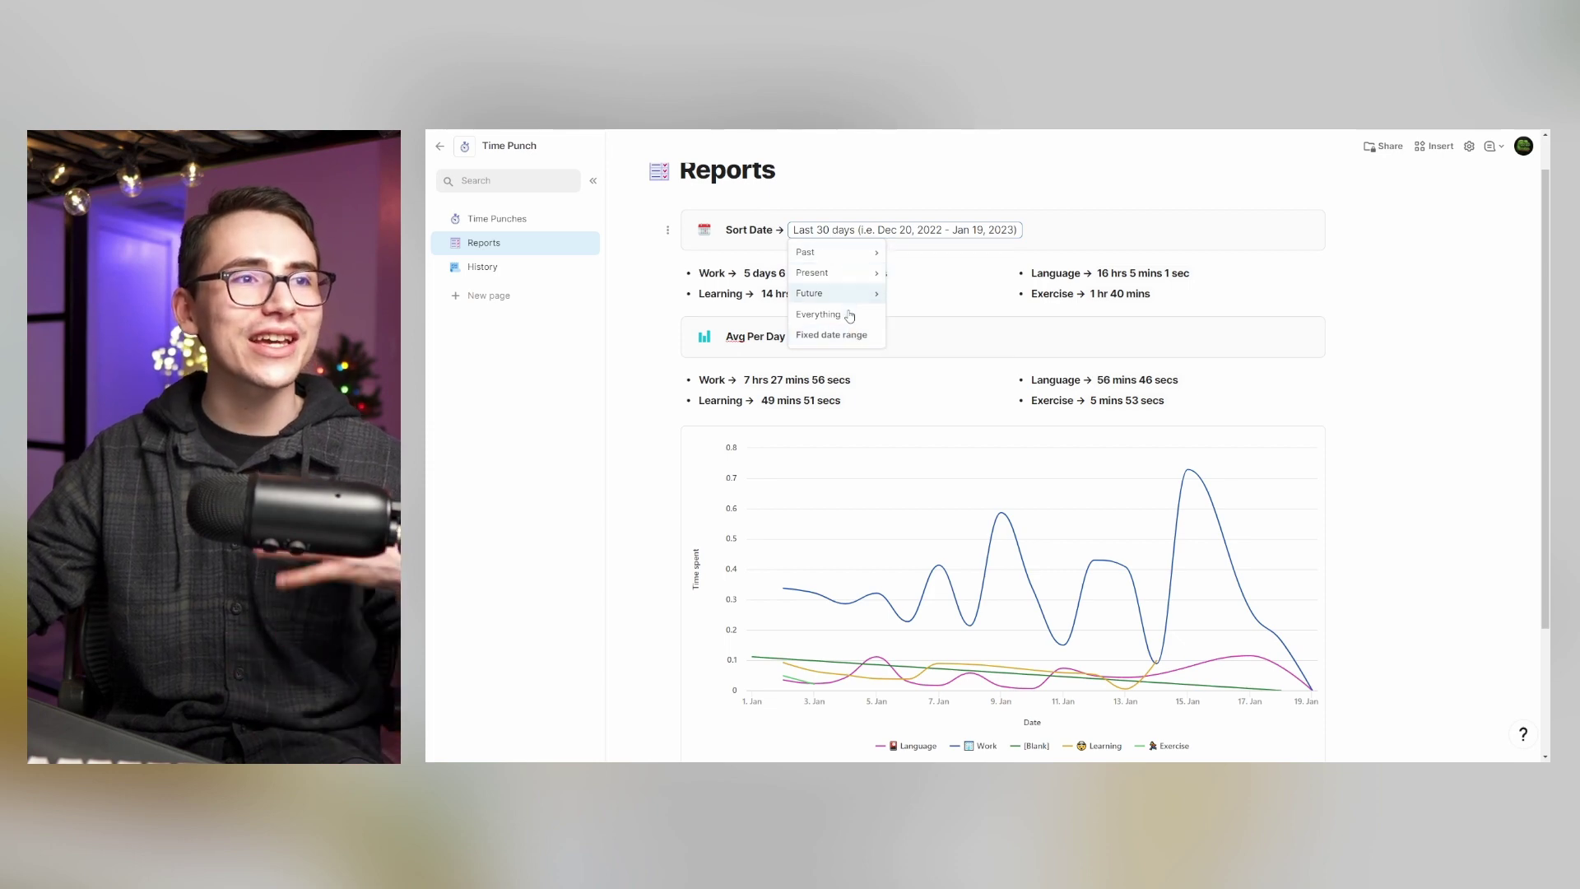
click(853, 336)
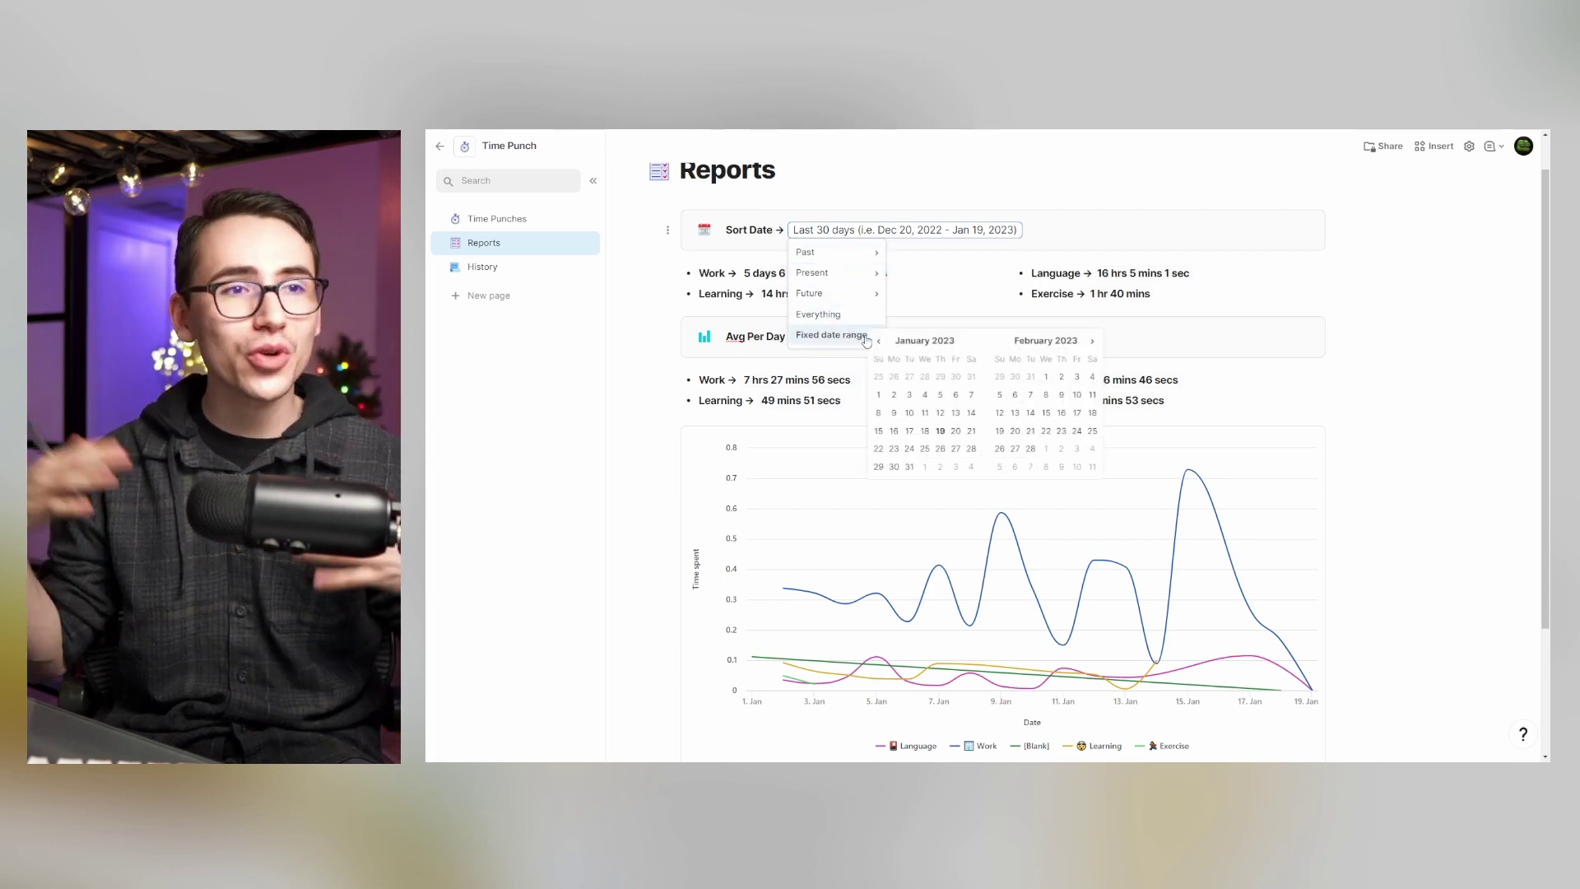
click(894, 413)
click(972, 412)
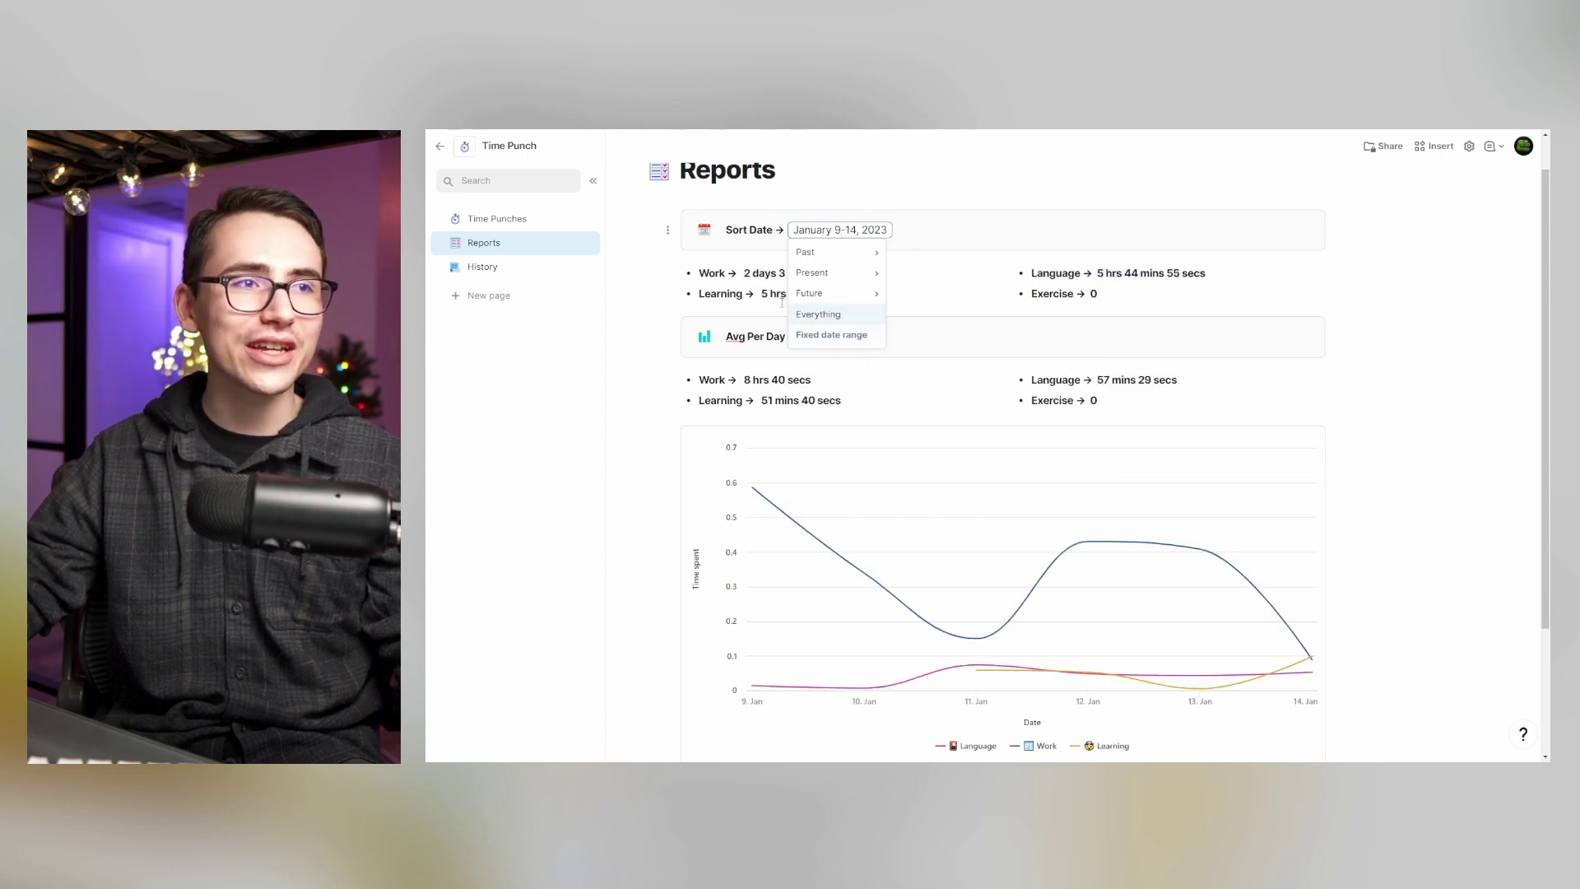
click(744, 293)
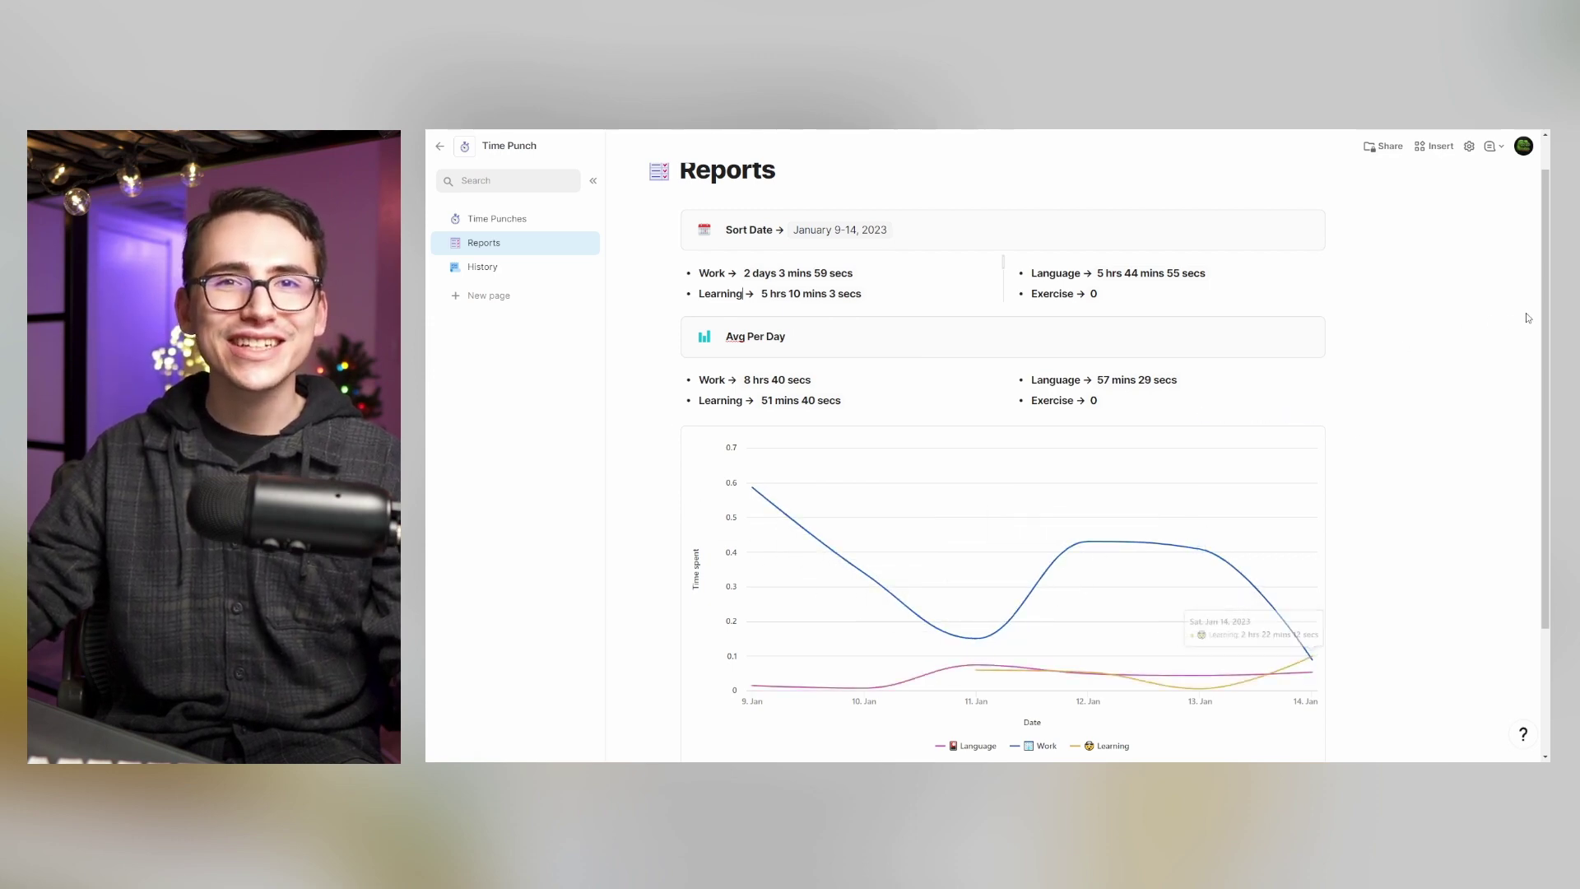
scroll(1533, 362, down, 1)
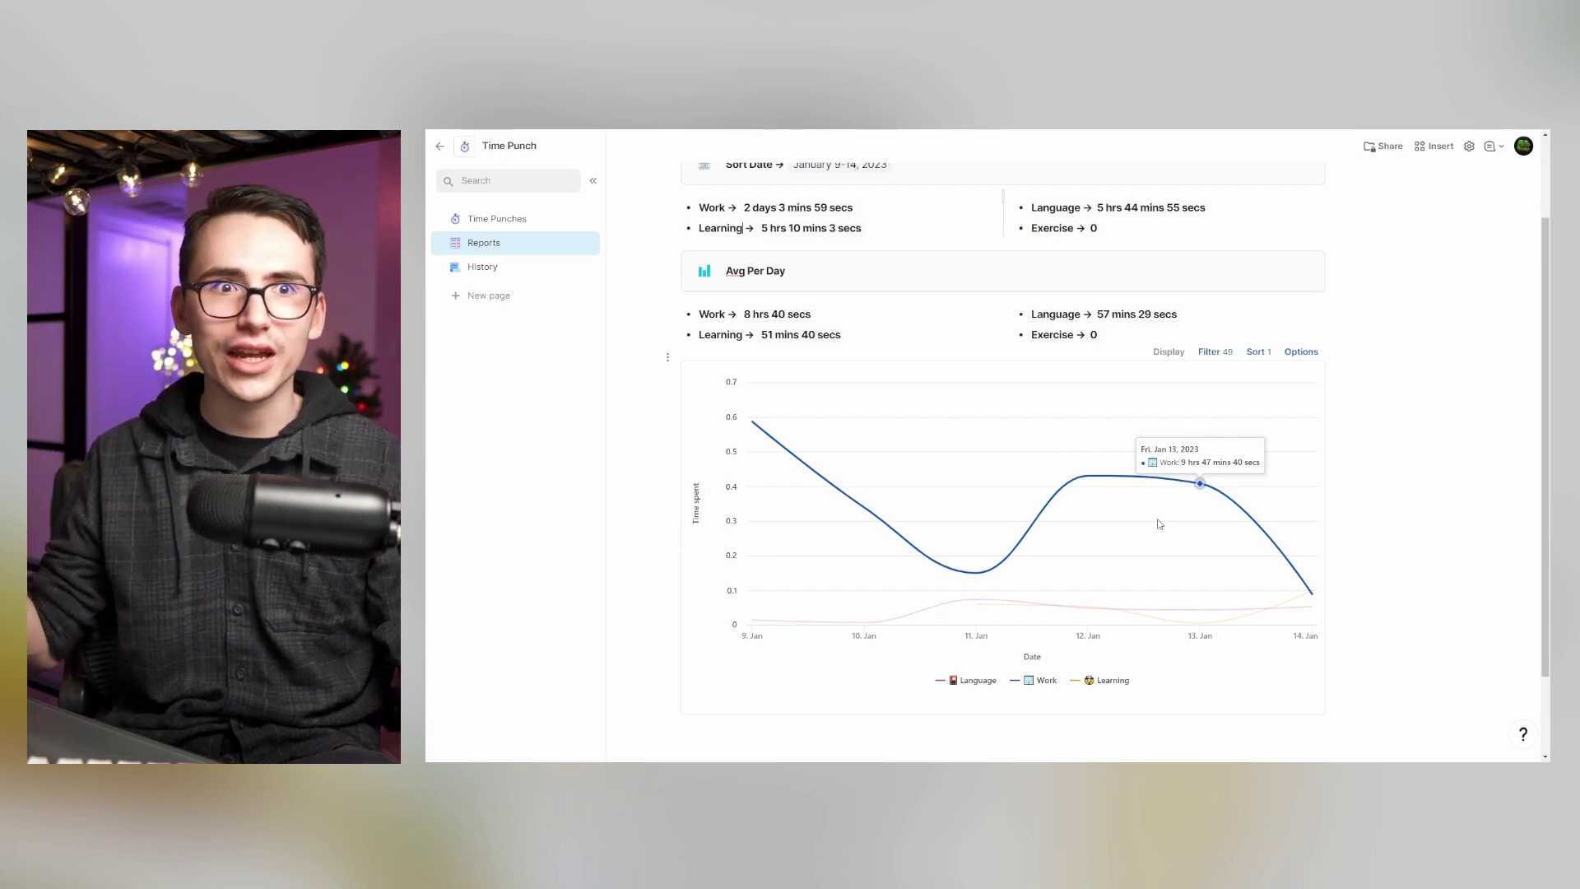
click(528, 268)
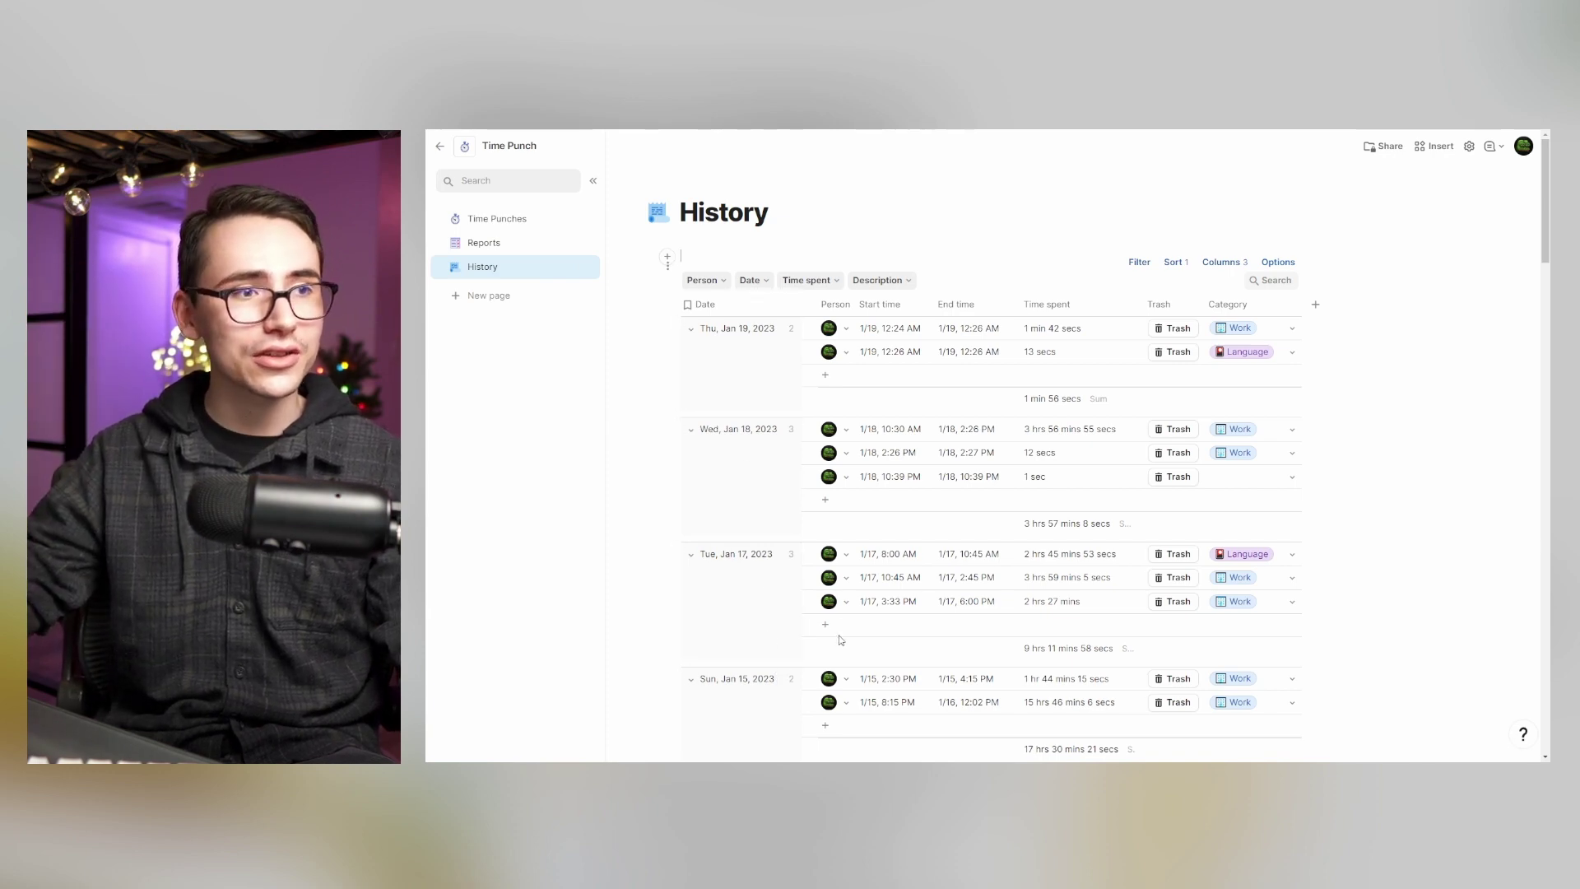
mouse_move(1547, 194)
mouse_down()
mouse_move(1549, 375)
mouse_move(1548, 193)
mouse_up()
click(724, 282)
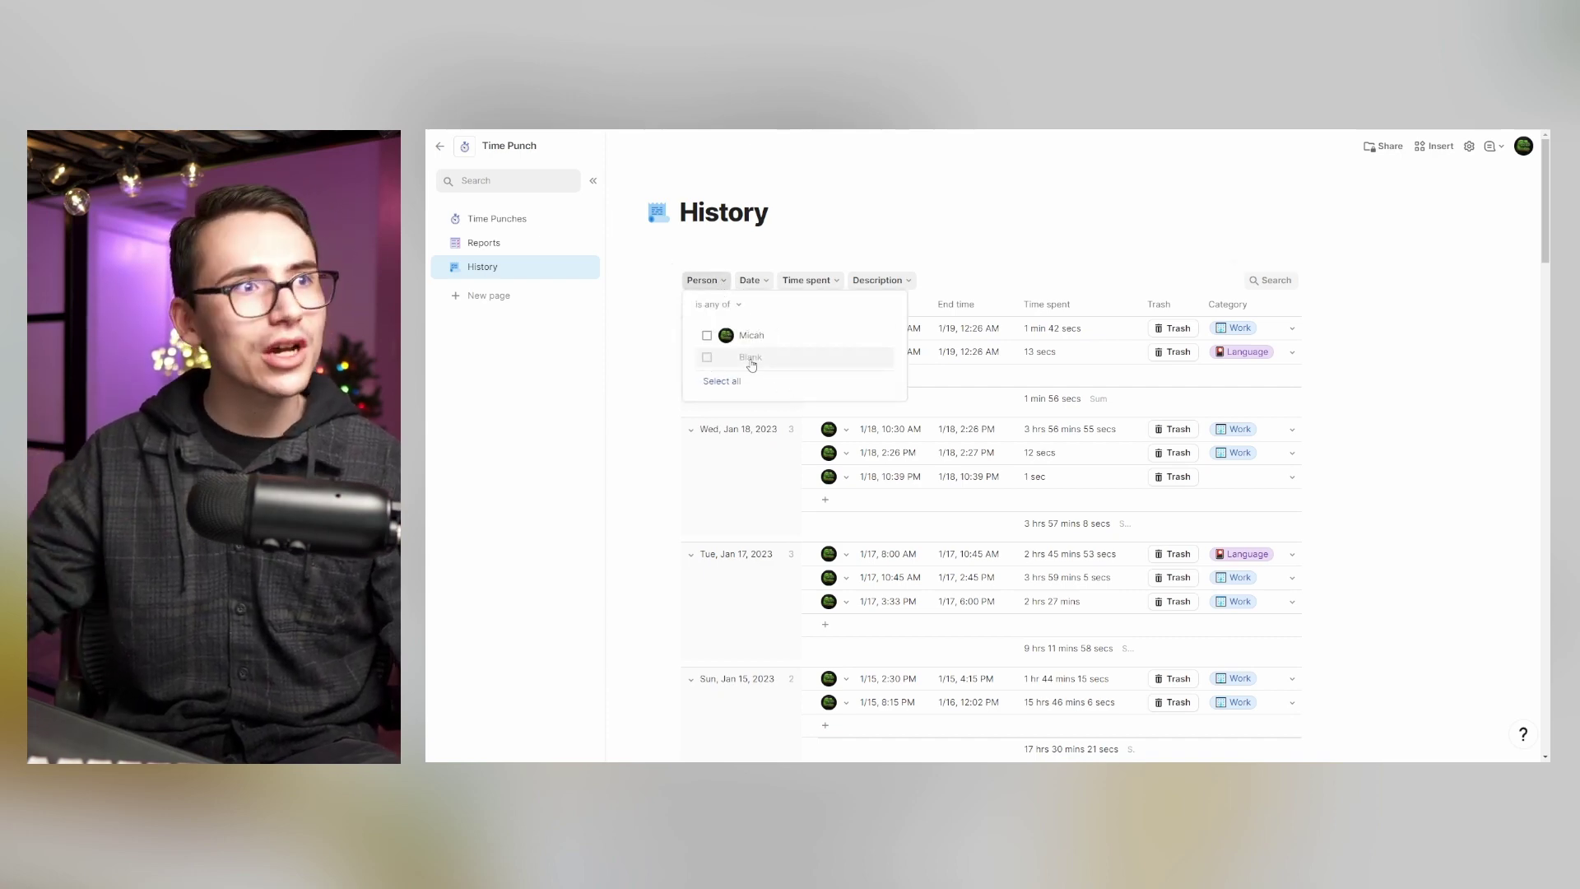
click(751, 280)
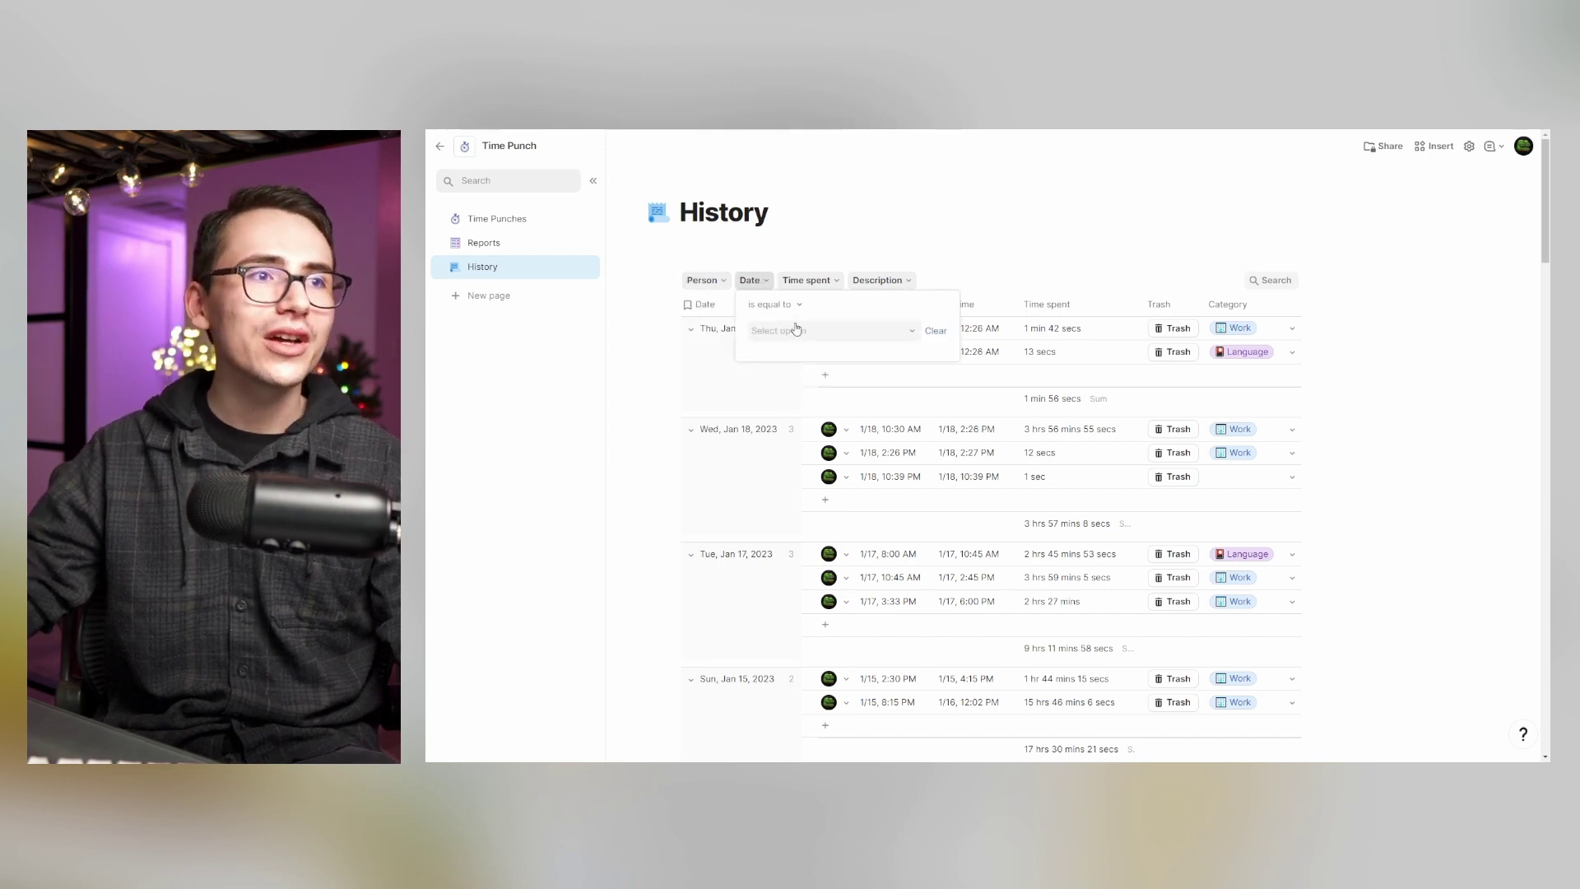
click(807, 280)
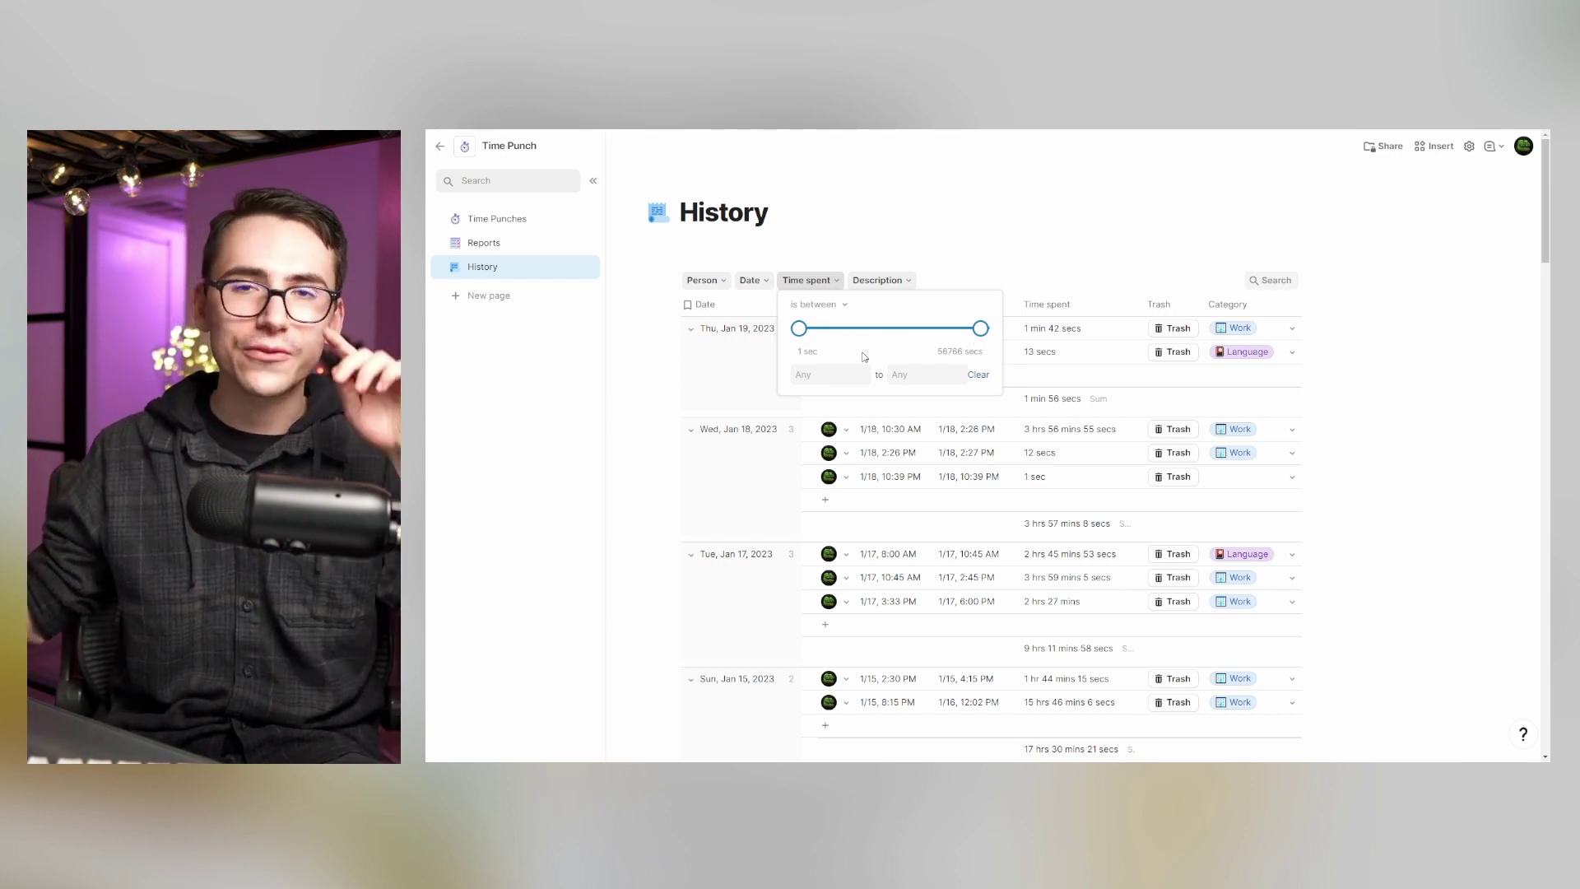
click(881, 279)
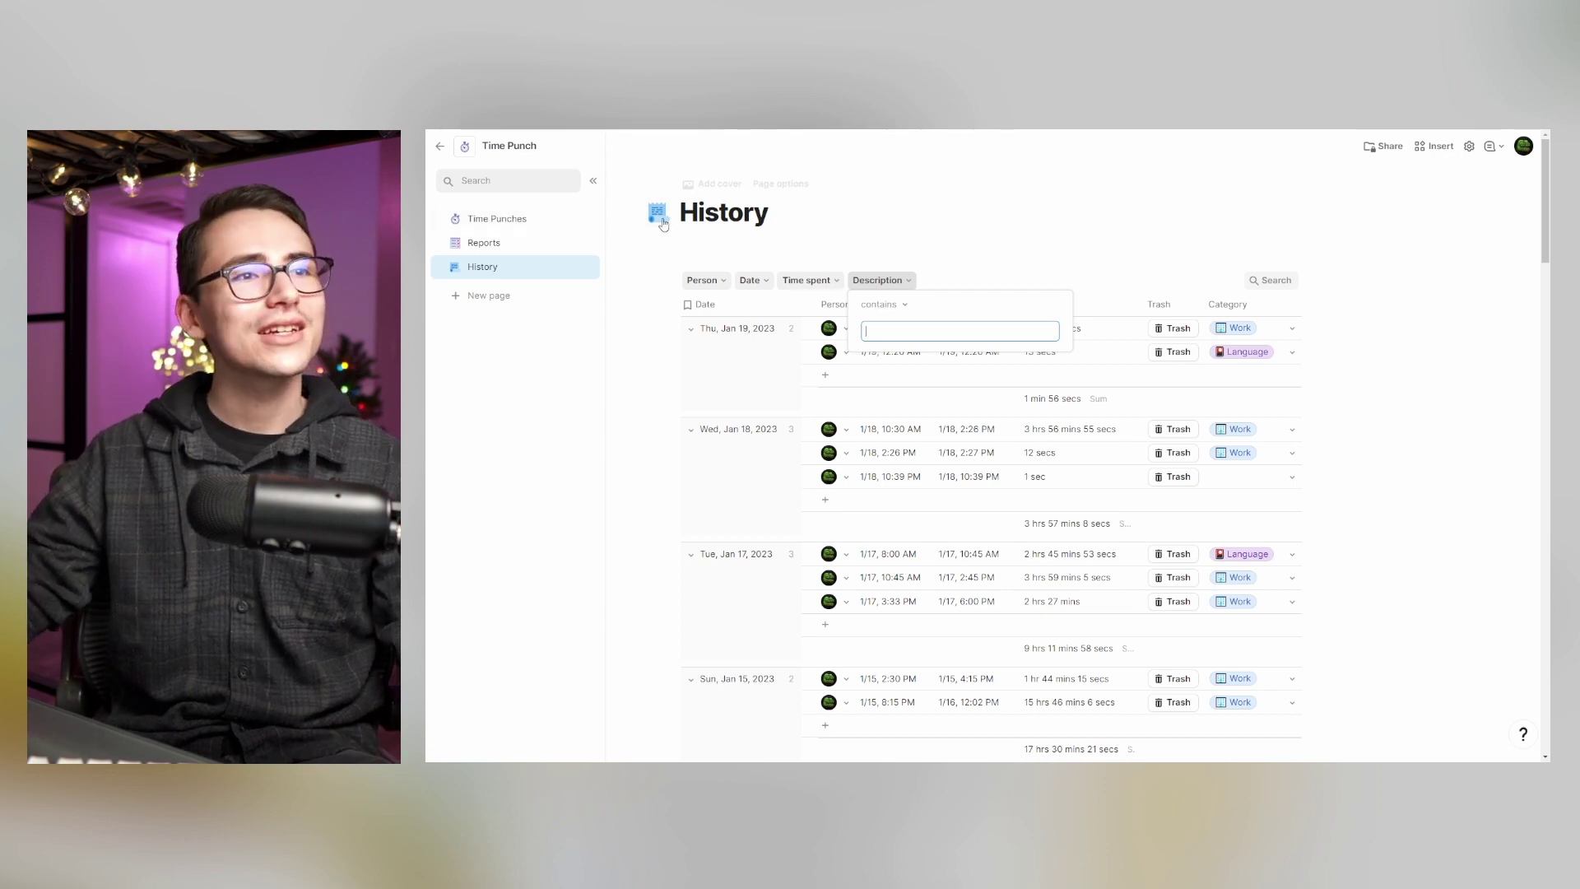
click(703, 213)
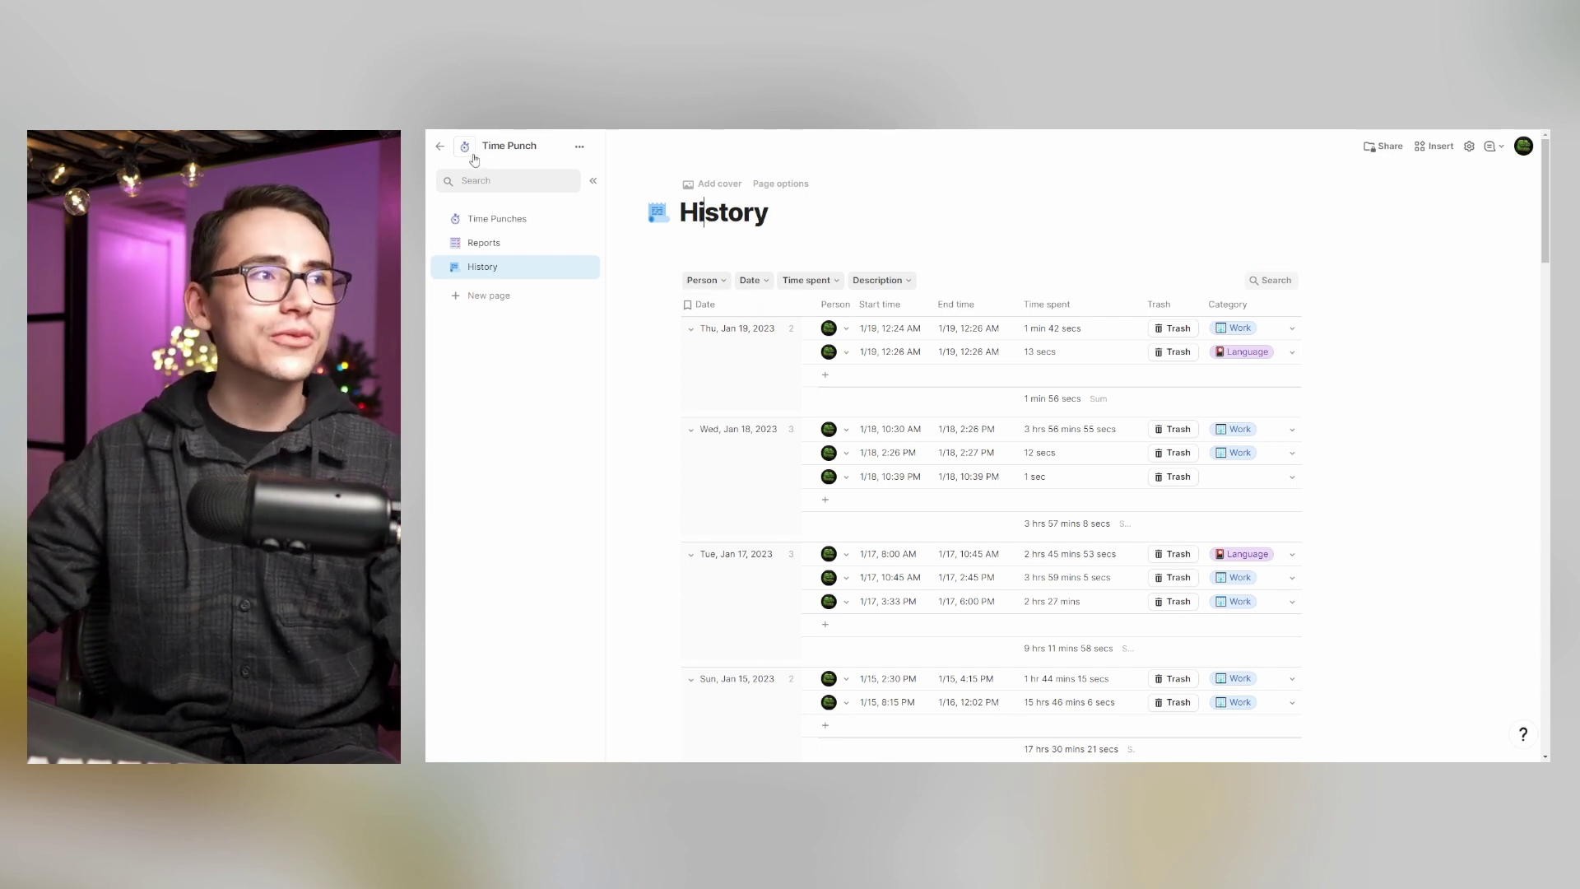
- Browse the Time Punches, Reports and History pages, then open the doc's options menu
click(530, 220)
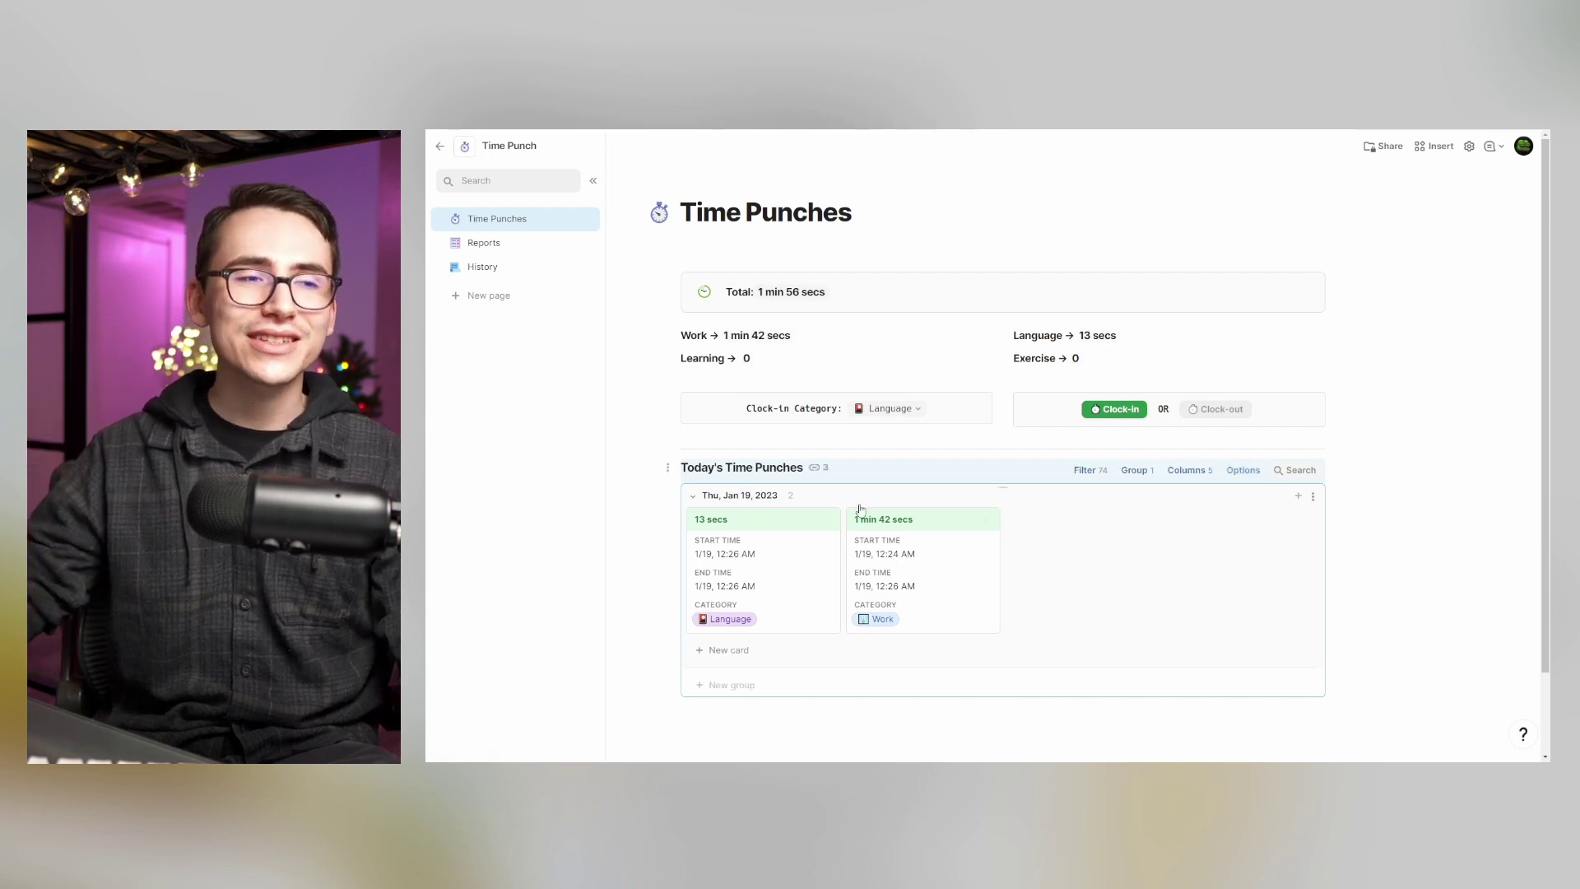
click(523, 242)
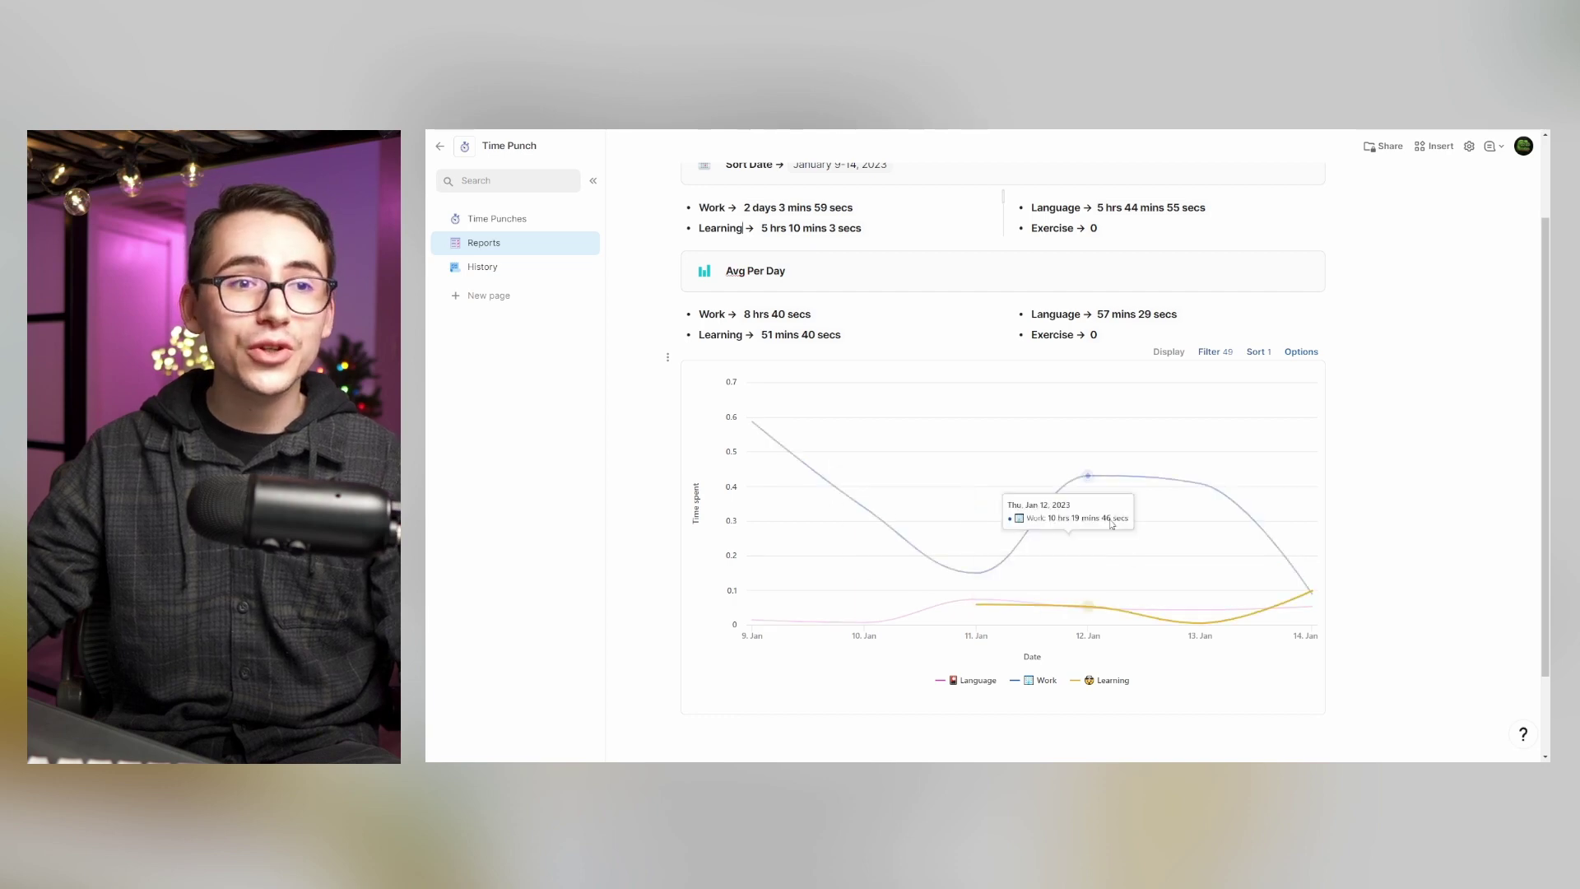
click(519, 266)
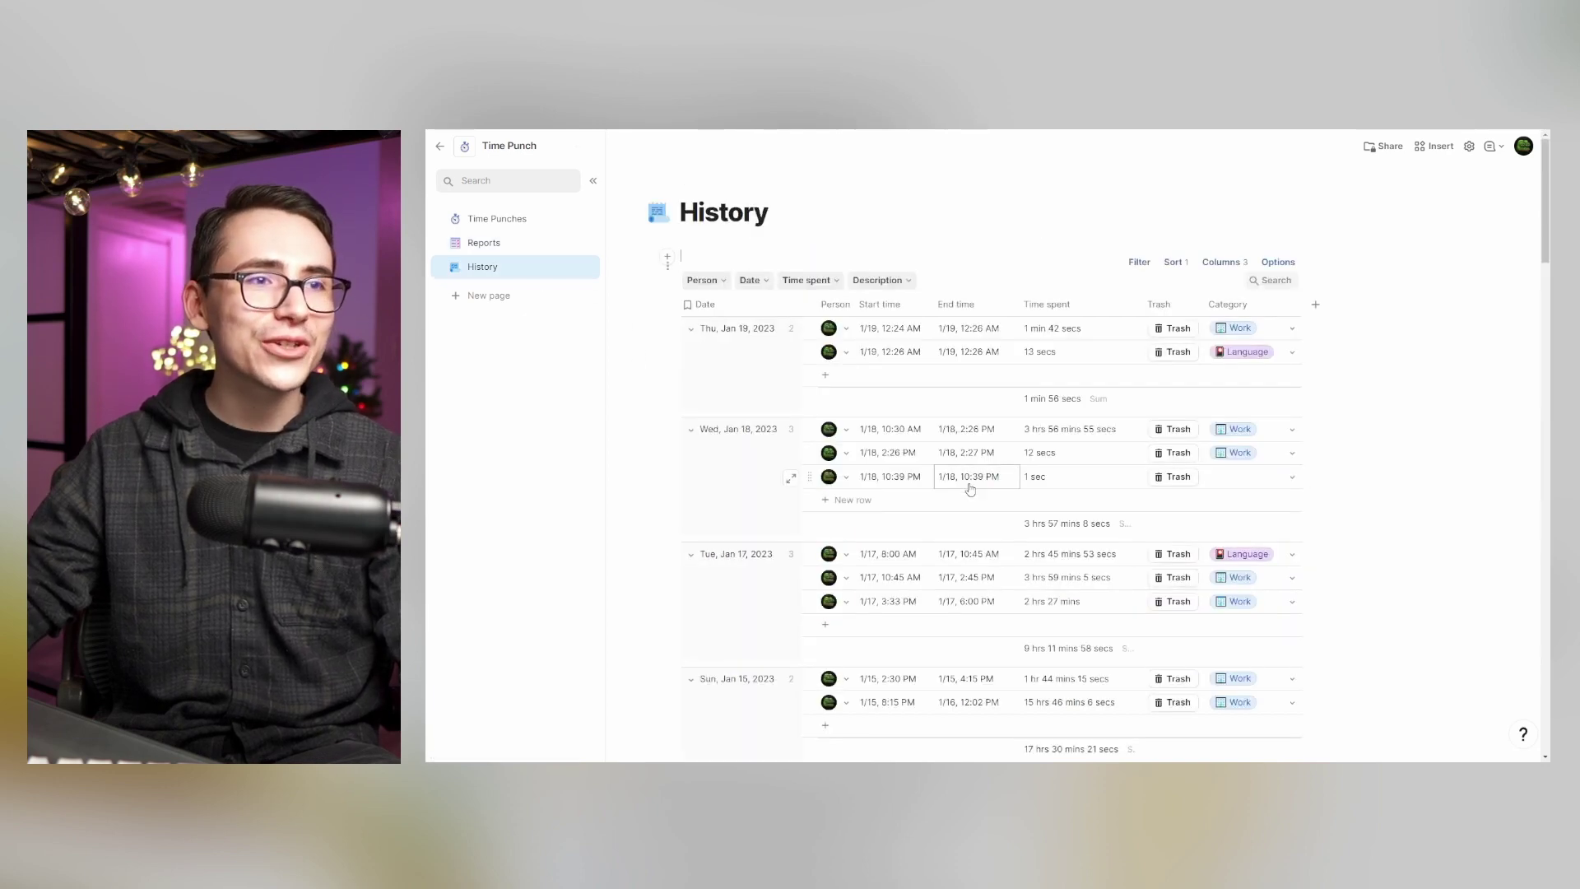
click(580, 148)
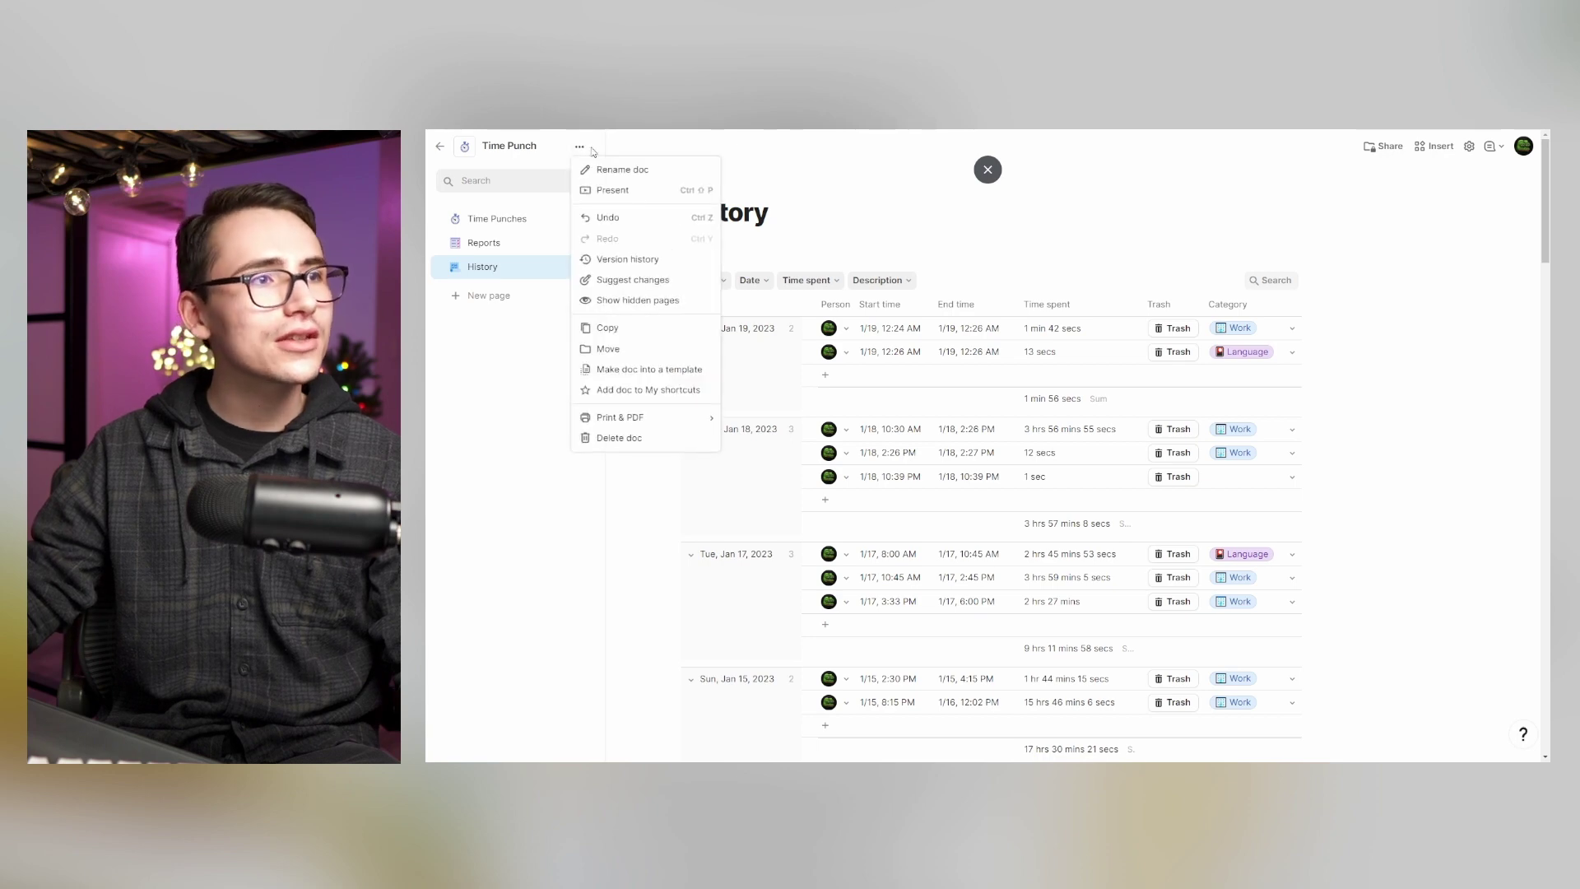
- Show hidden pages, open Time Punch DB, and remove the blank line under its title
click(650, 301)
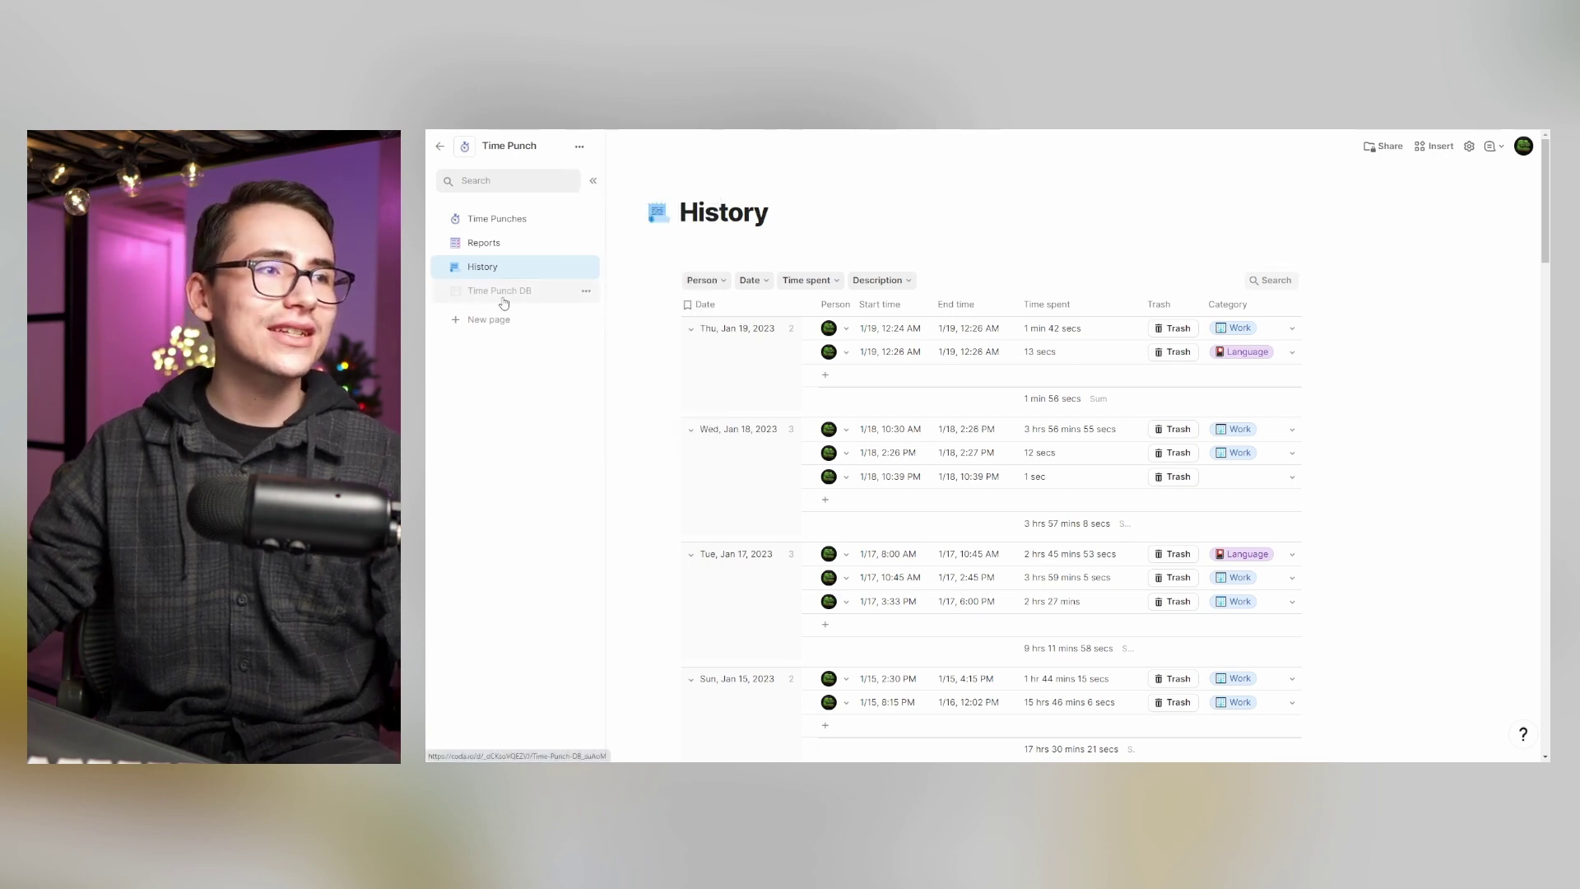
click(546, 297)
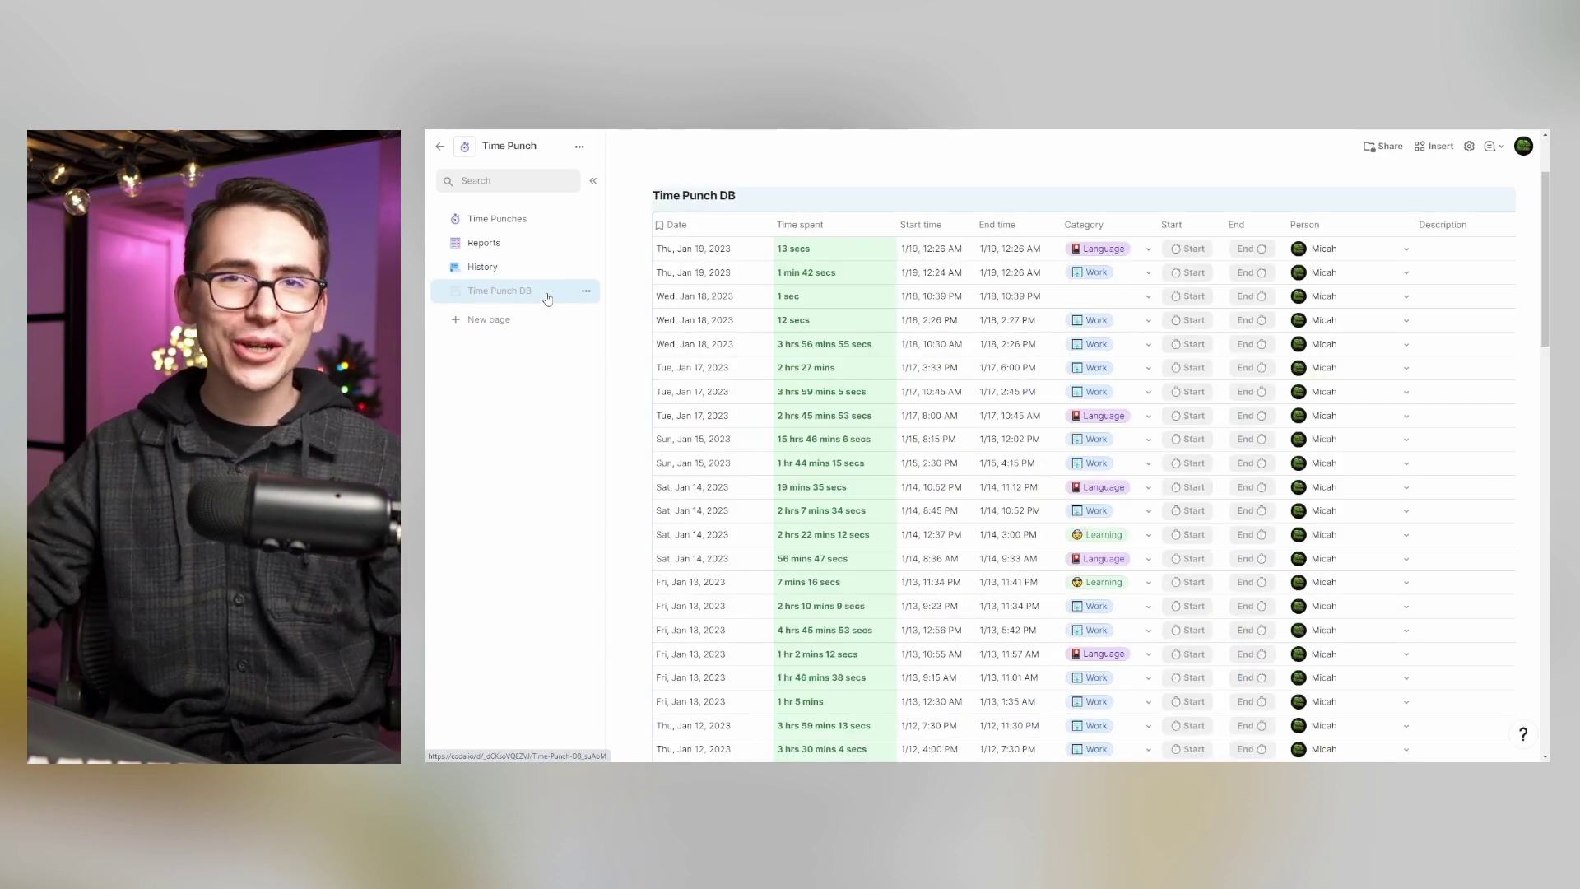
scroll(1544, 237, up, 1)
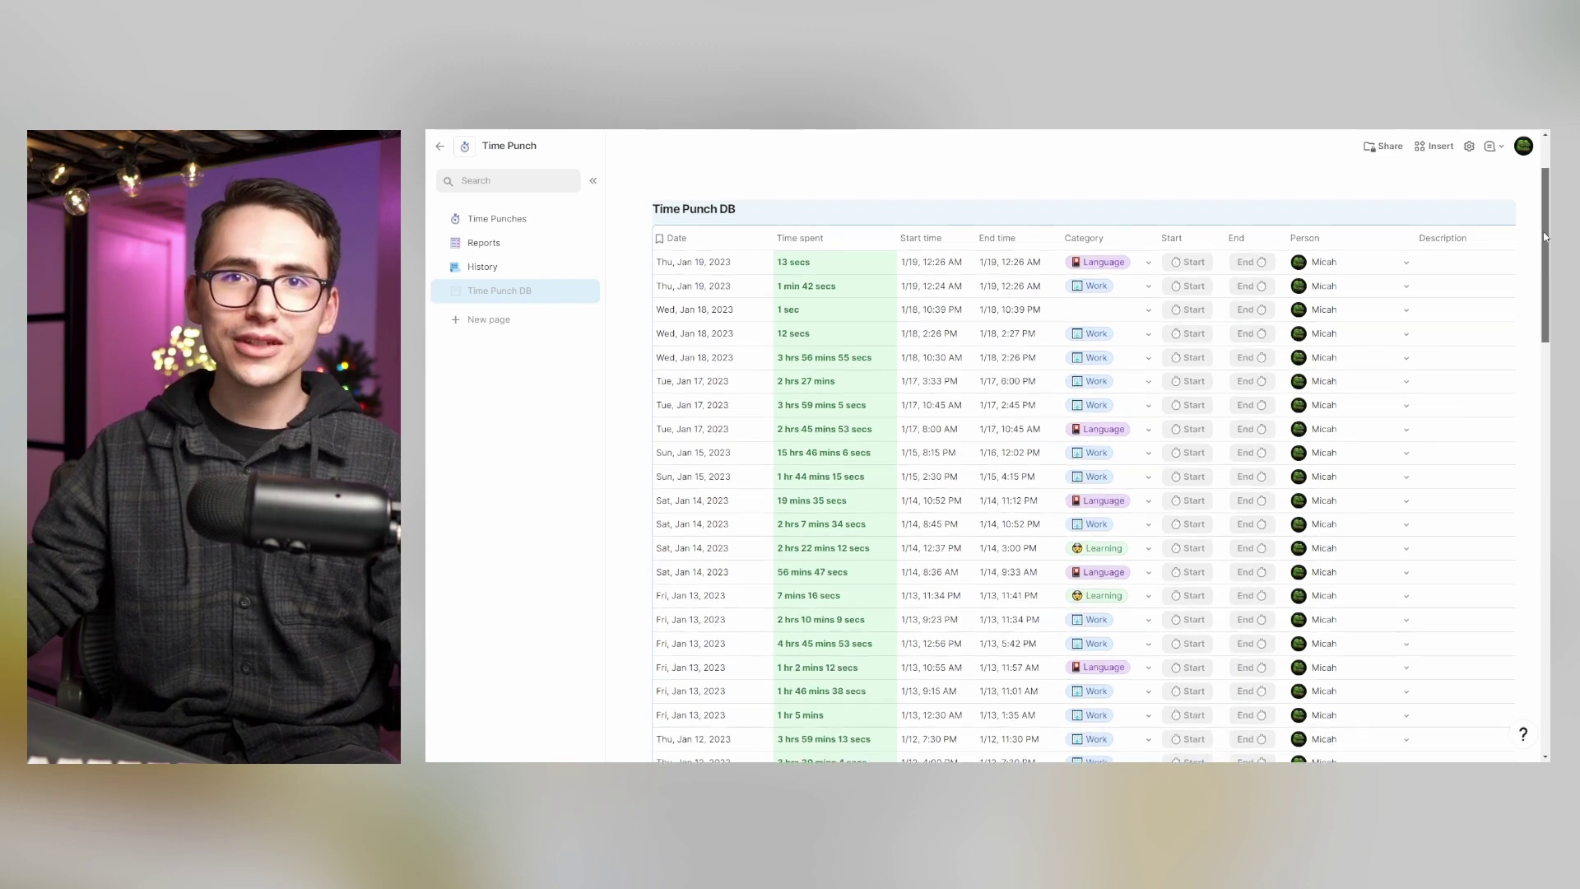
scroll(1544, 236, up, 1)
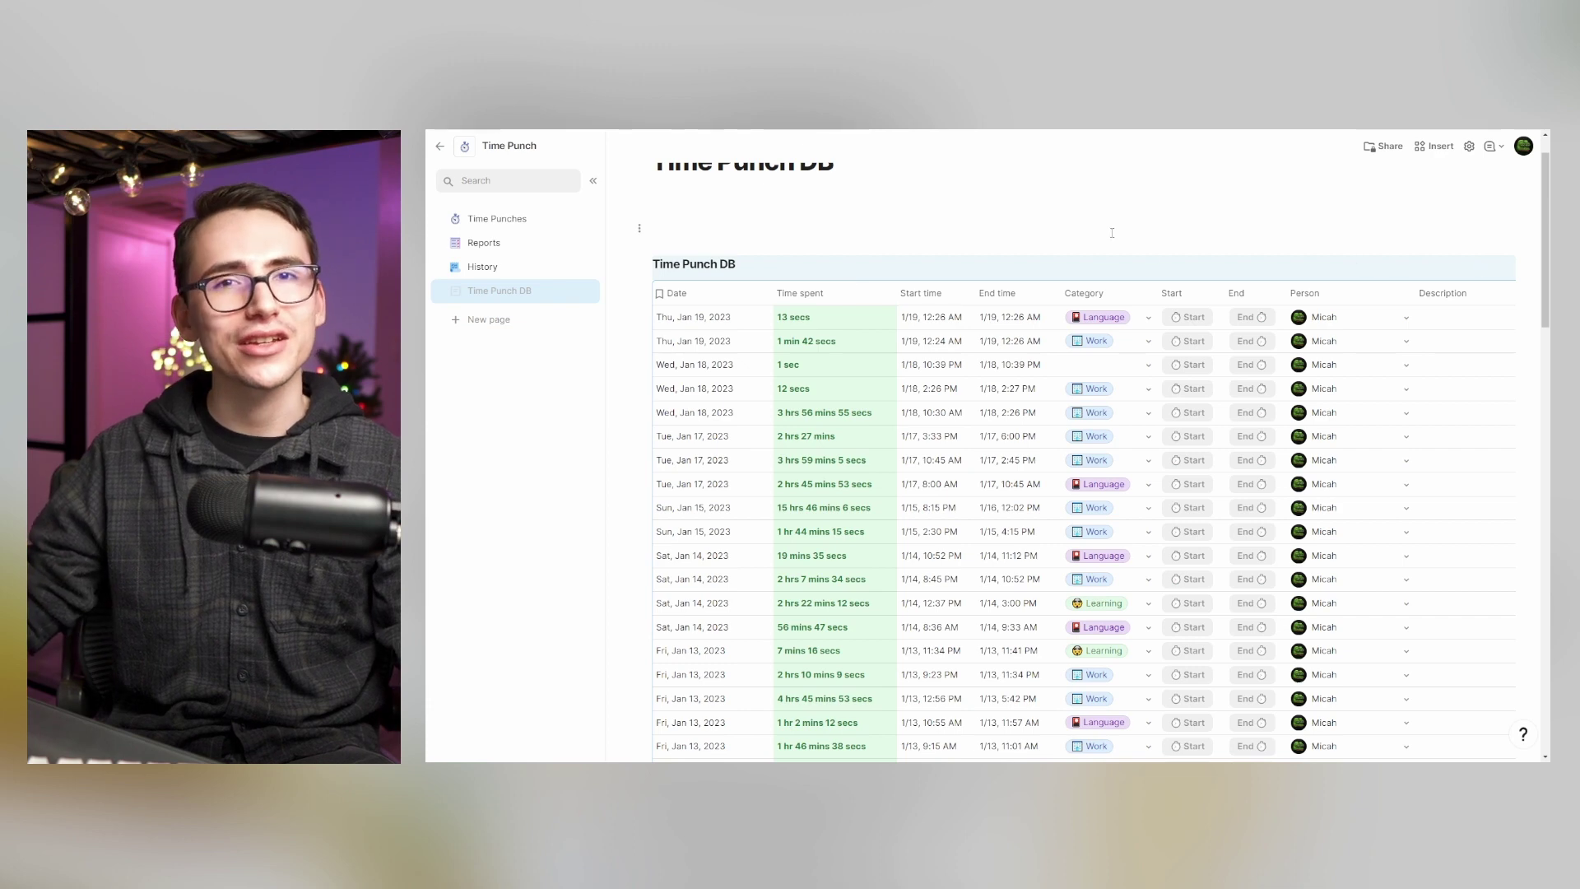
scroll(1033, 236, up, 1)
click(1033, 236)
key(BackSpace)
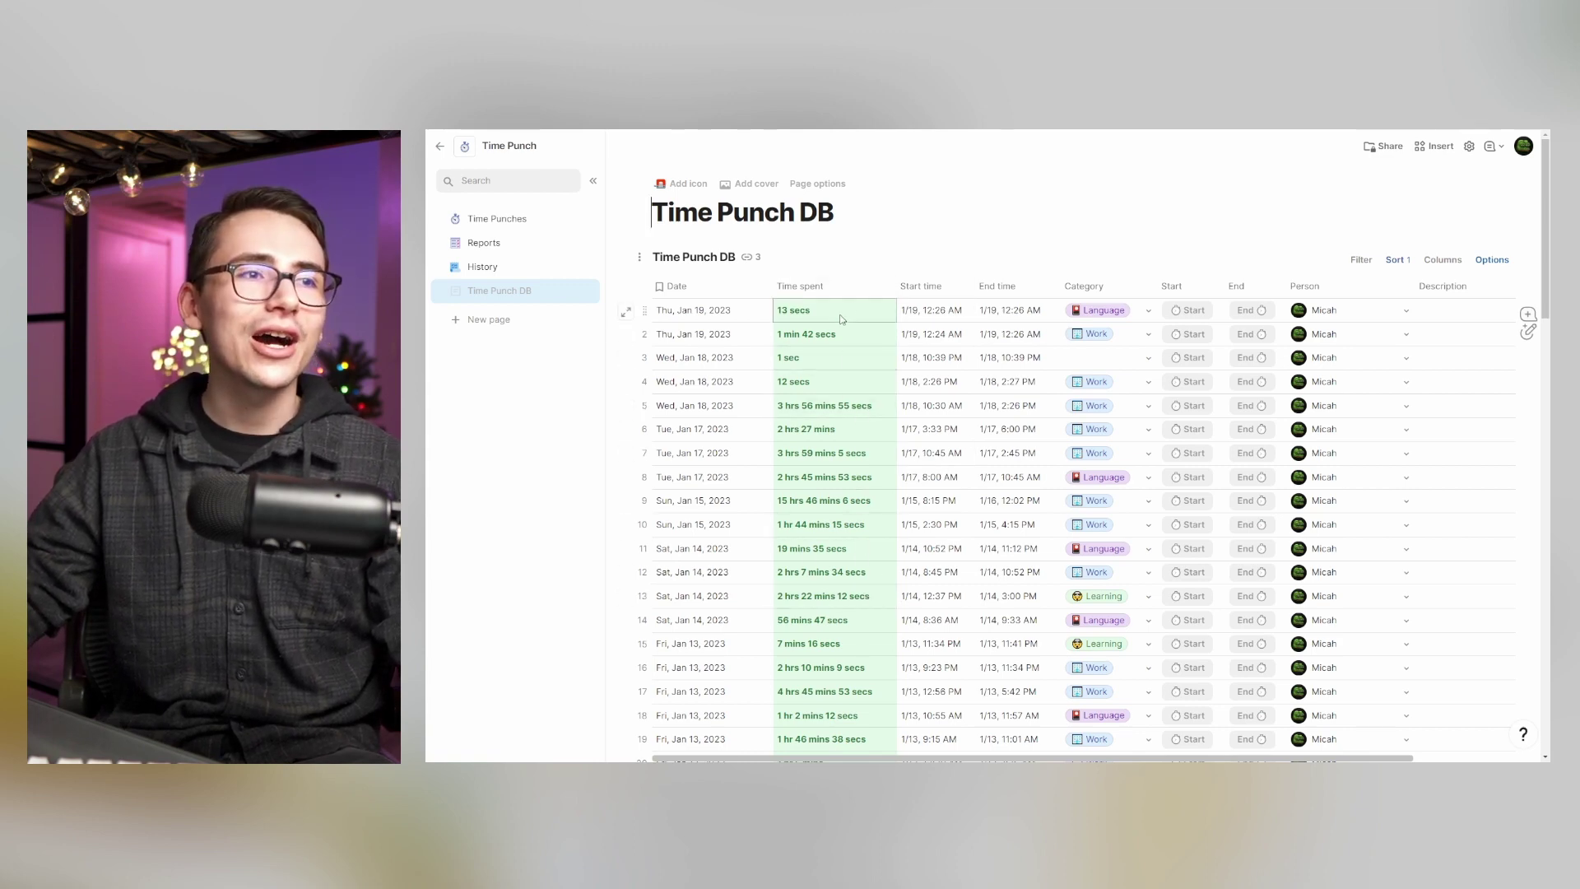
- Narrow the Date column of the Time Punch DB table and scroll across to Trash
click(842, 290)
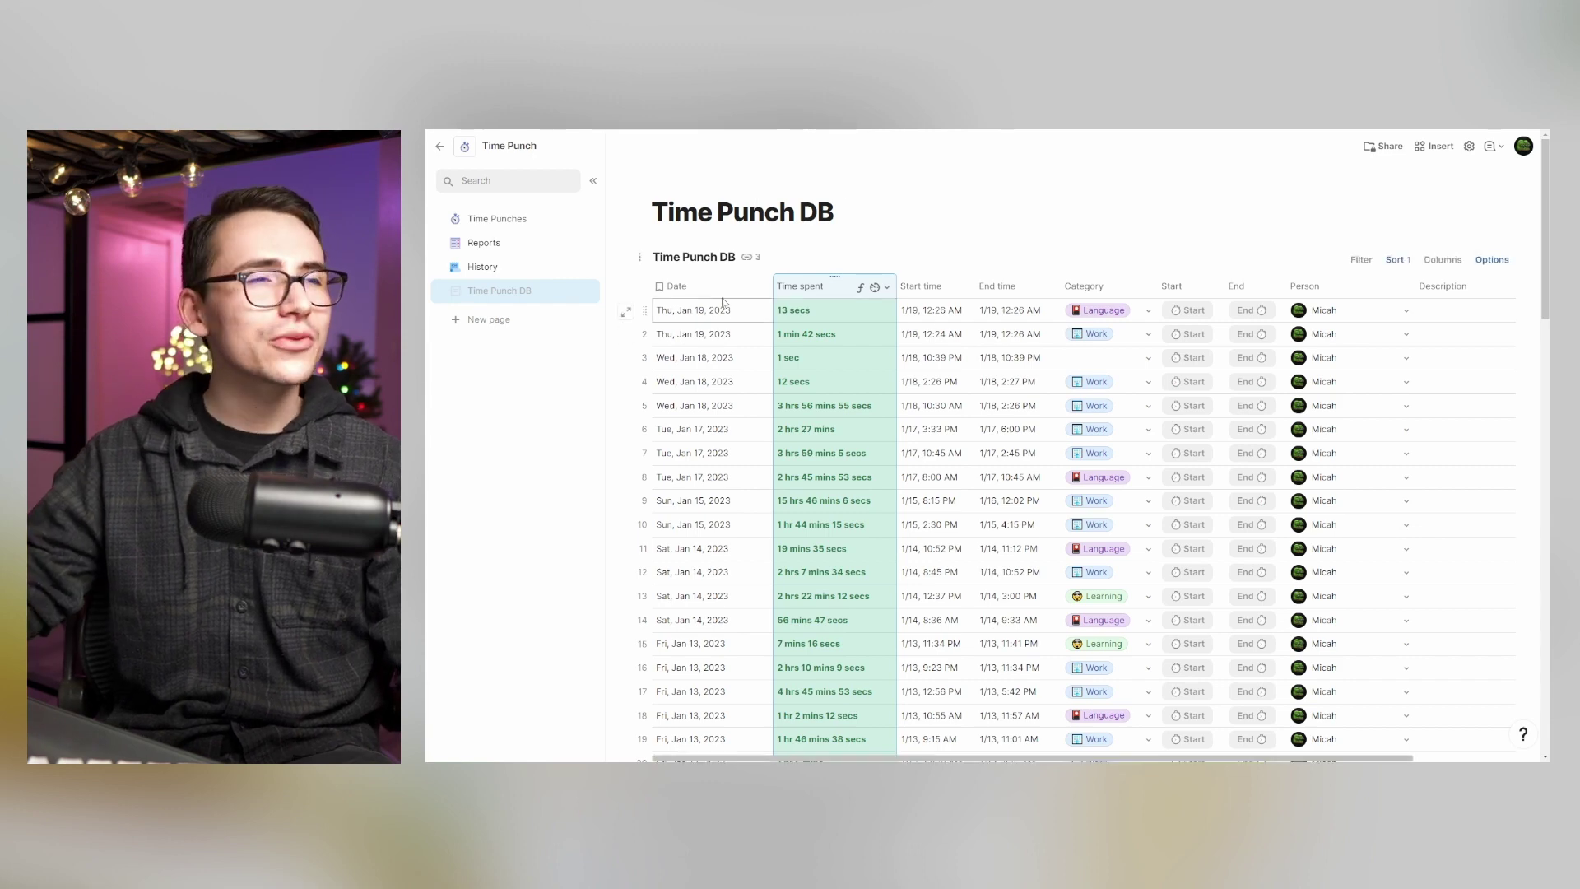
drag(770, 288, 765, 288)
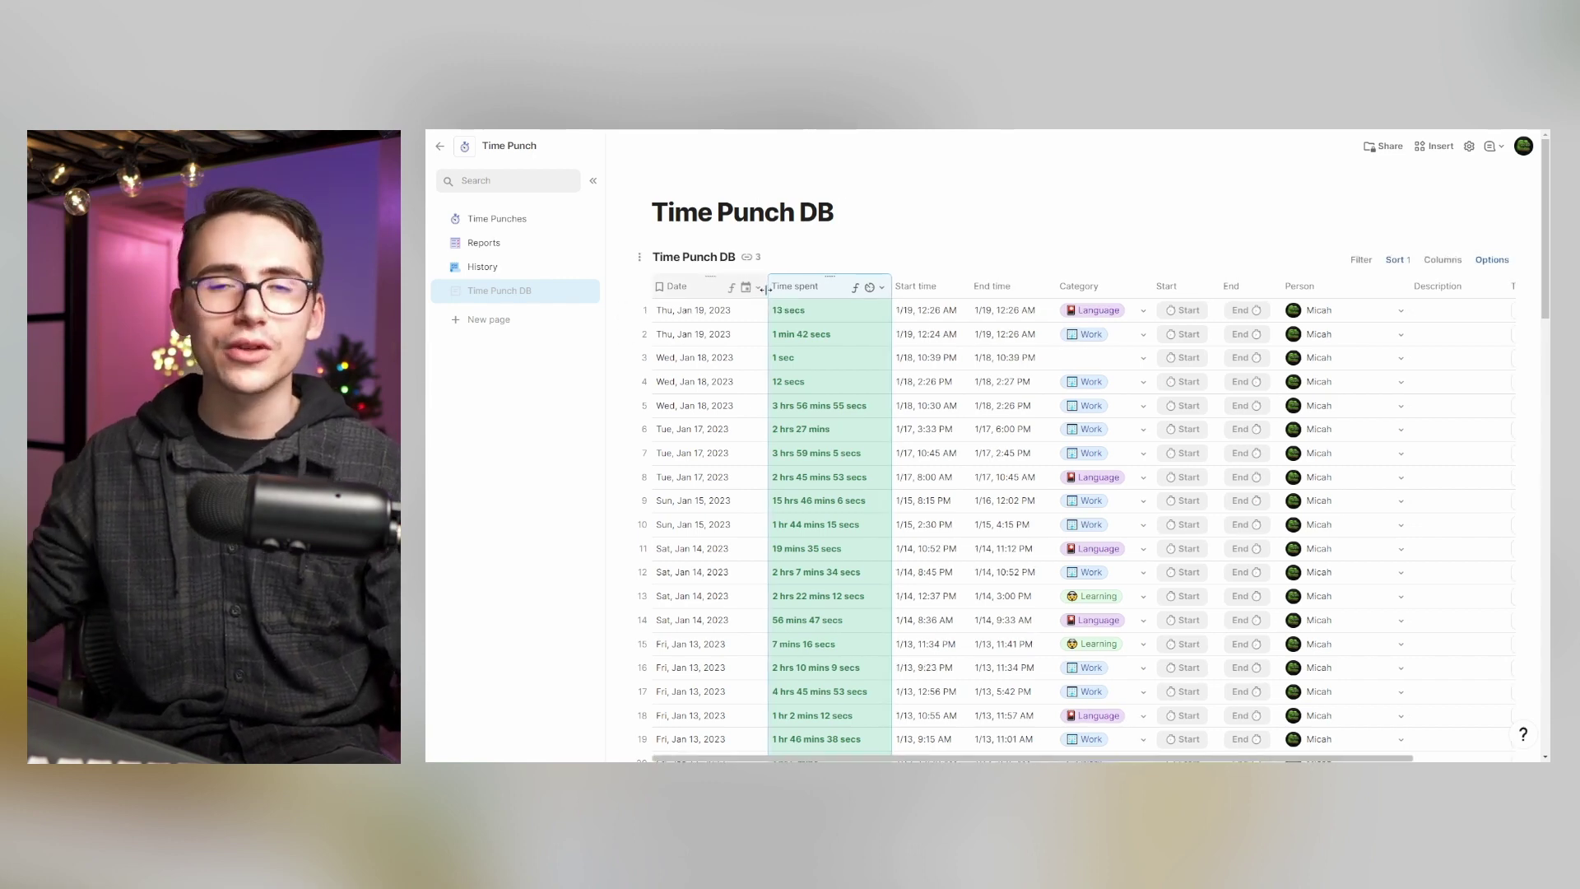
shift+click(708, 286)
click(840, 288)
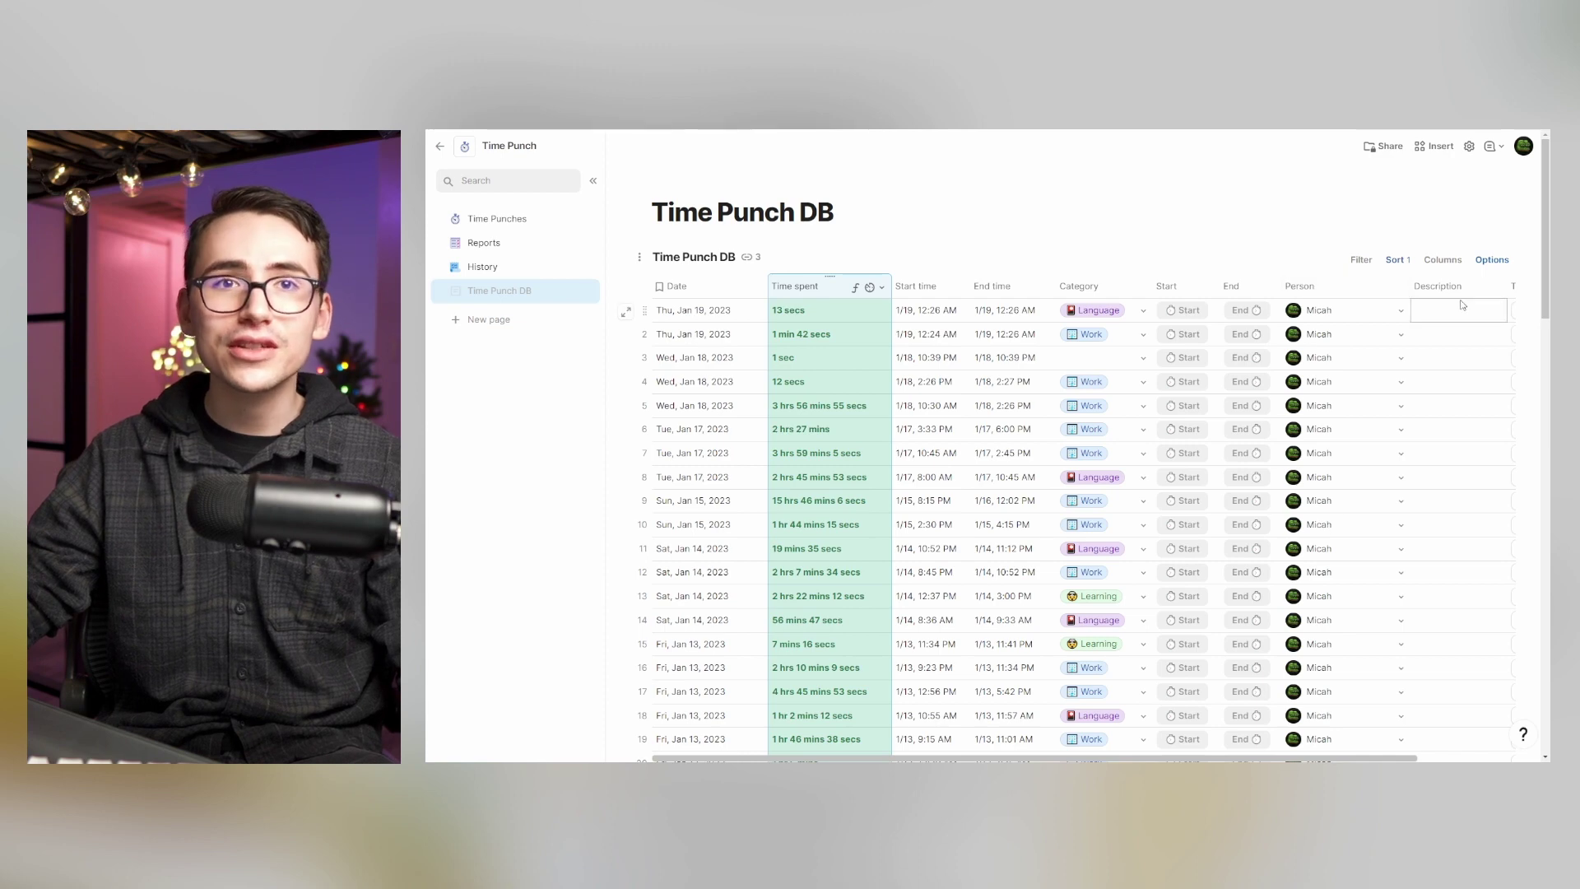
scroll(1331, 293, right, 3)
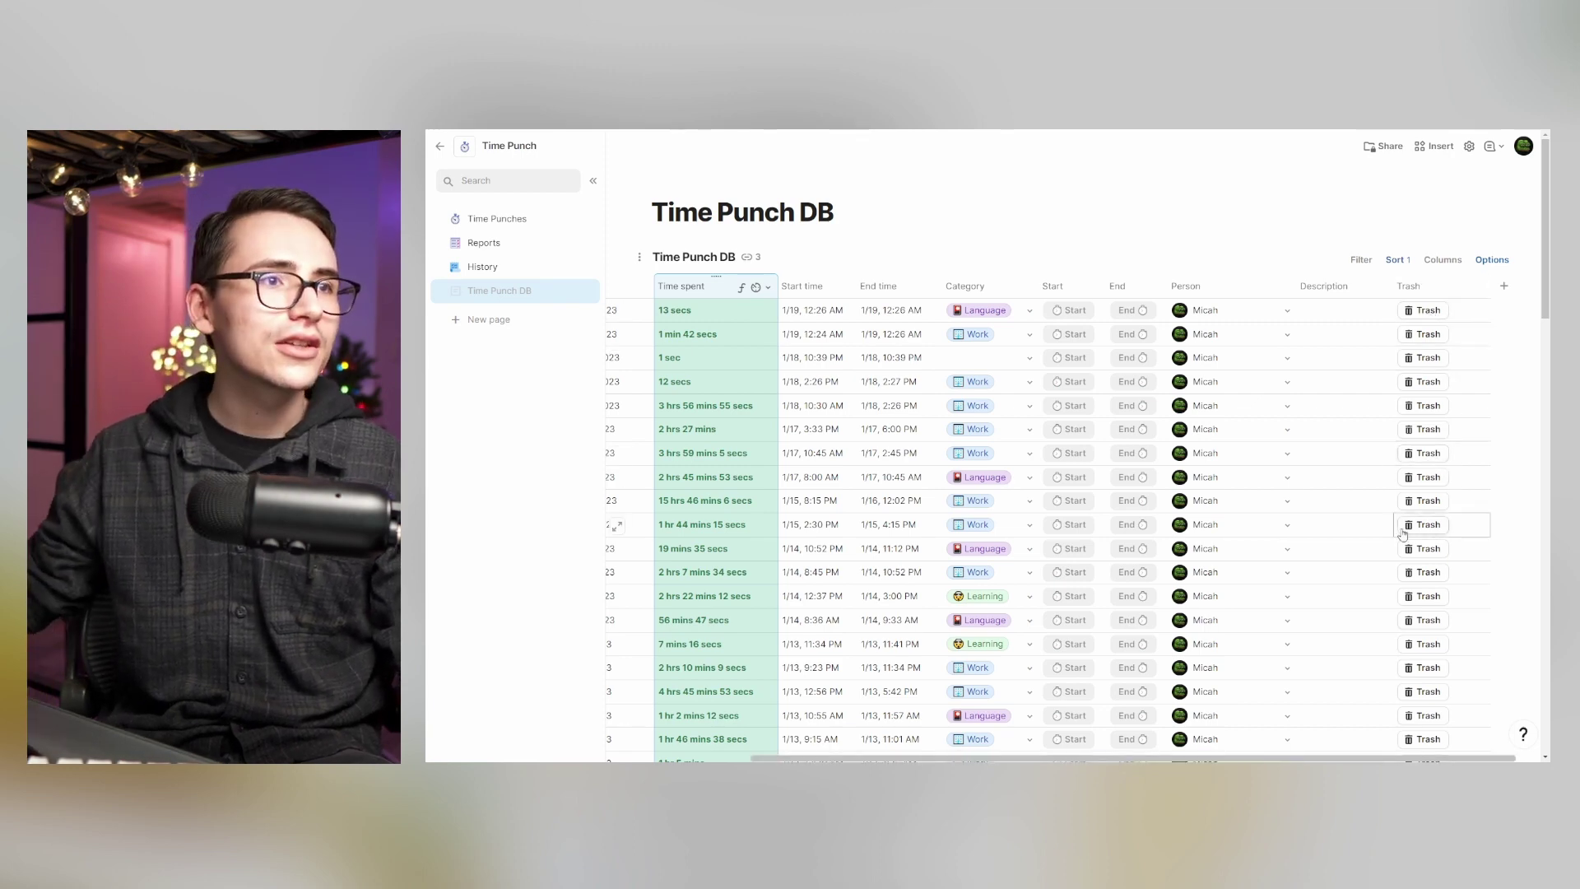
scroll(896, 416, left, 3)
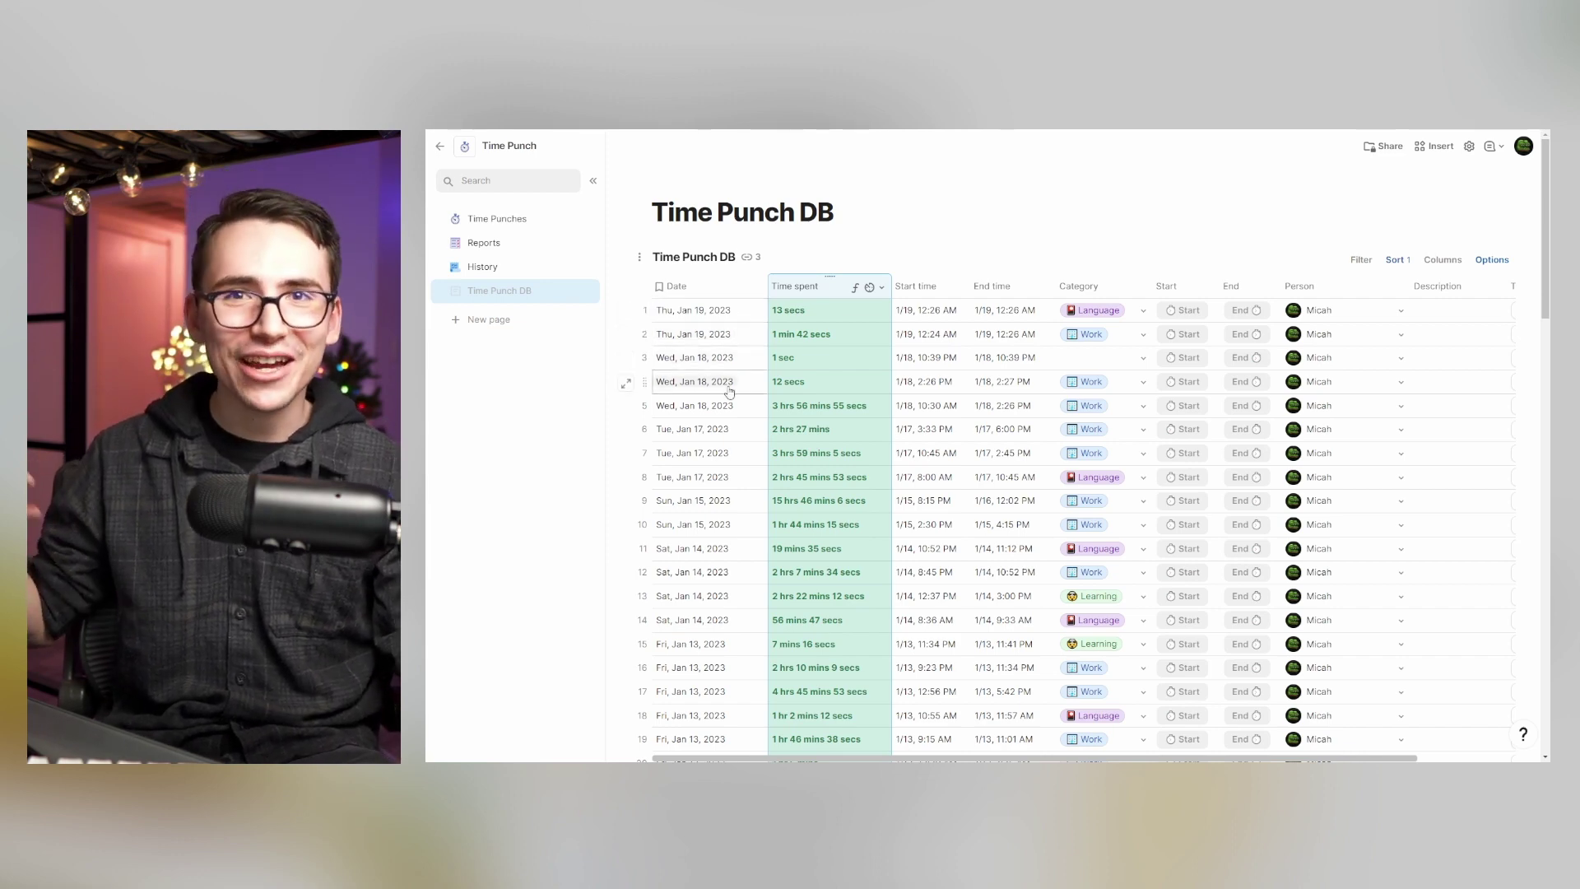
click(746, 288)
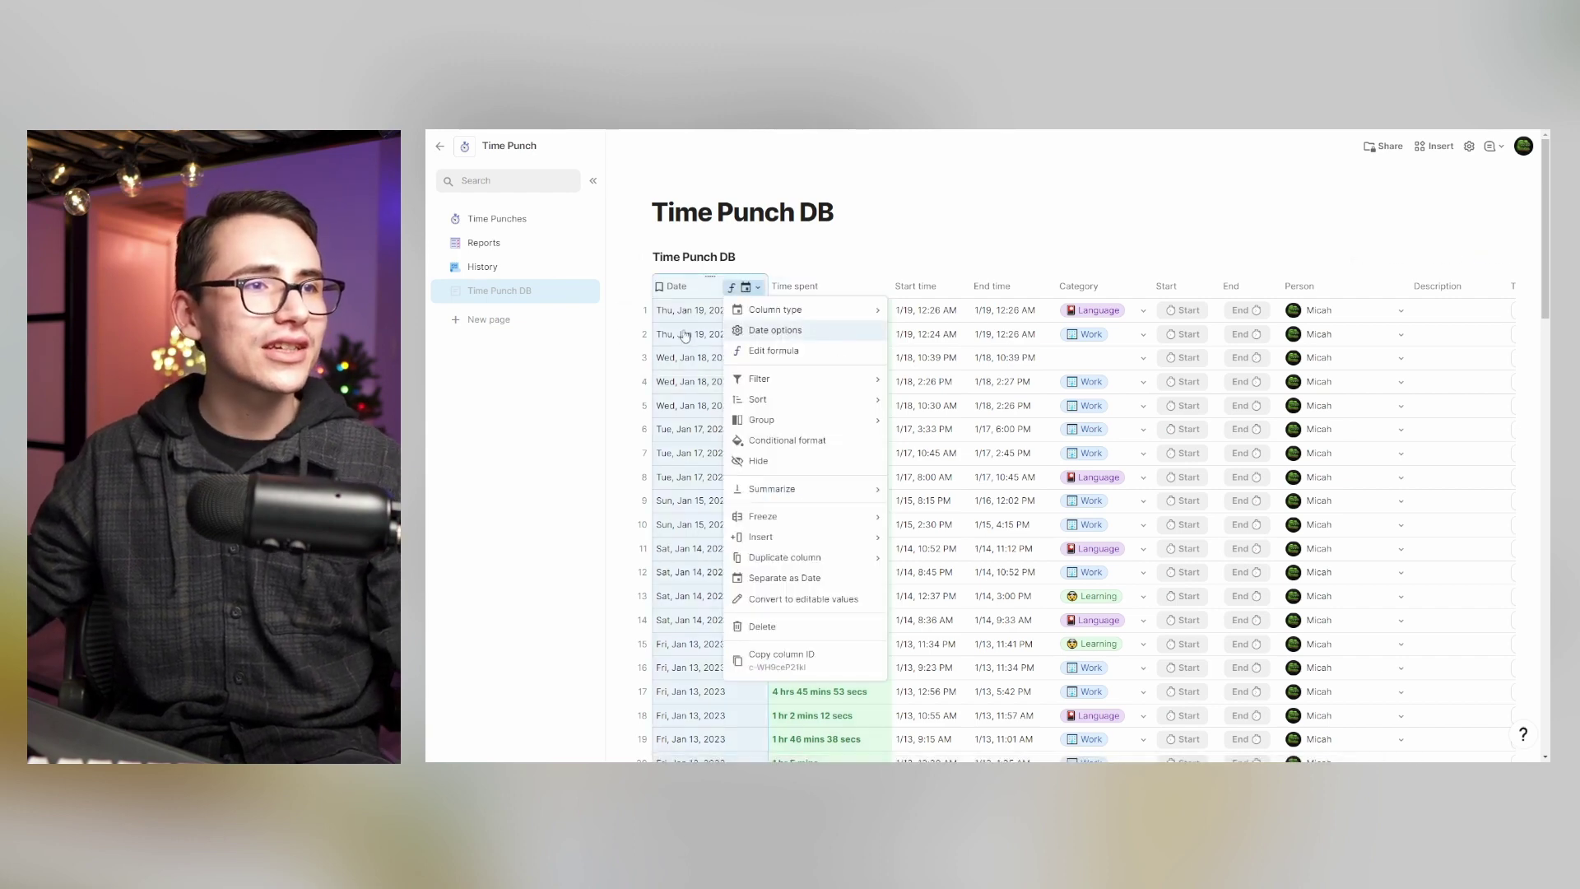
click(742, 294)
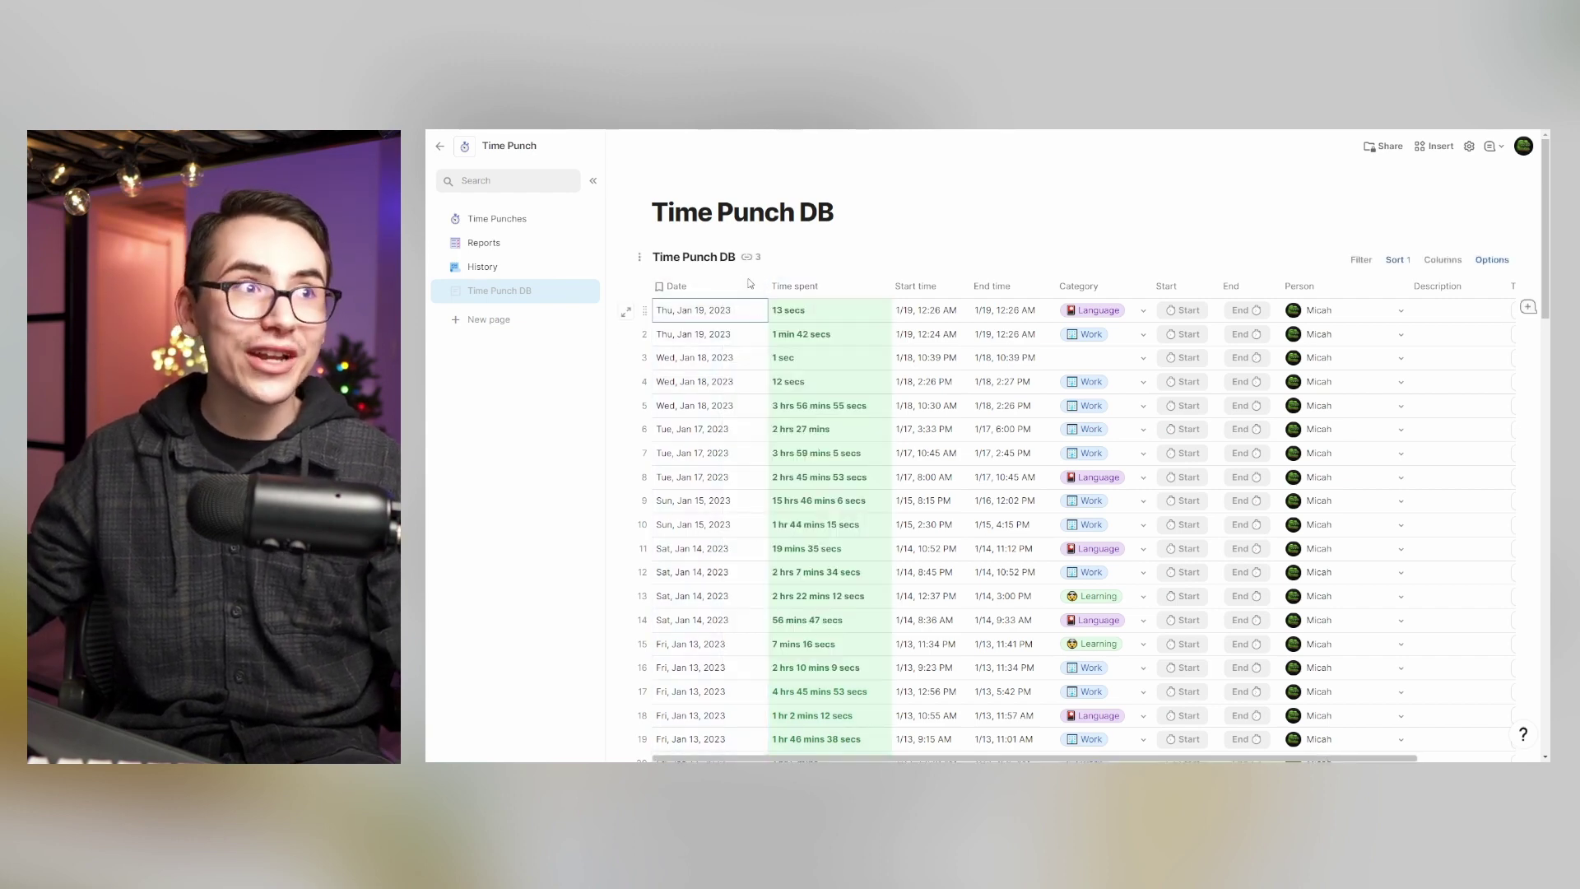
double_click(719, 311)
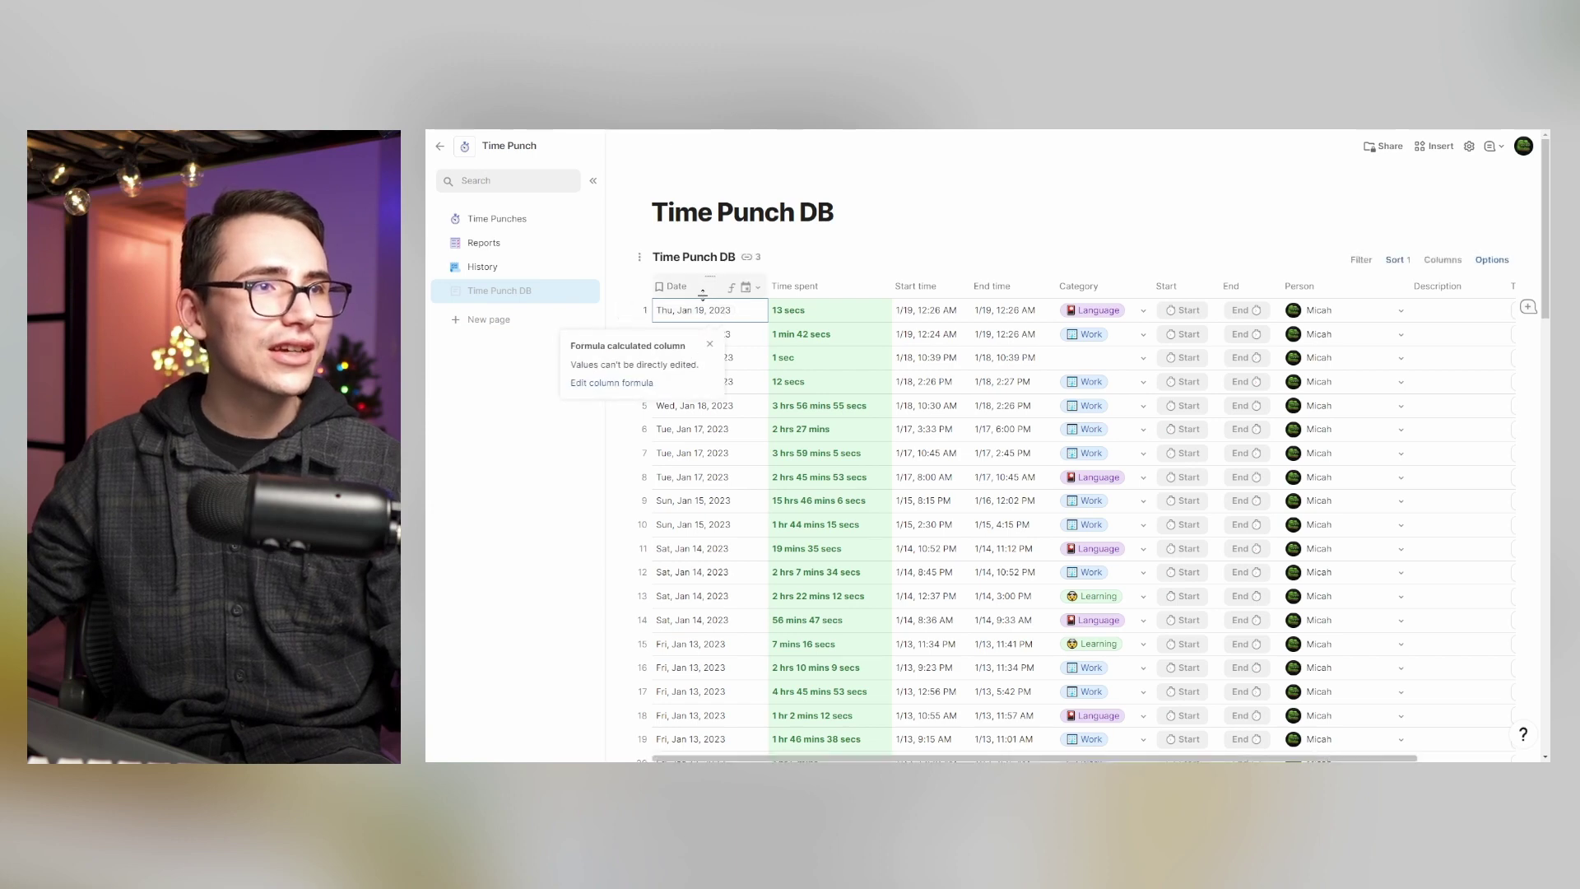
click(751, 287)
click(838, 351)
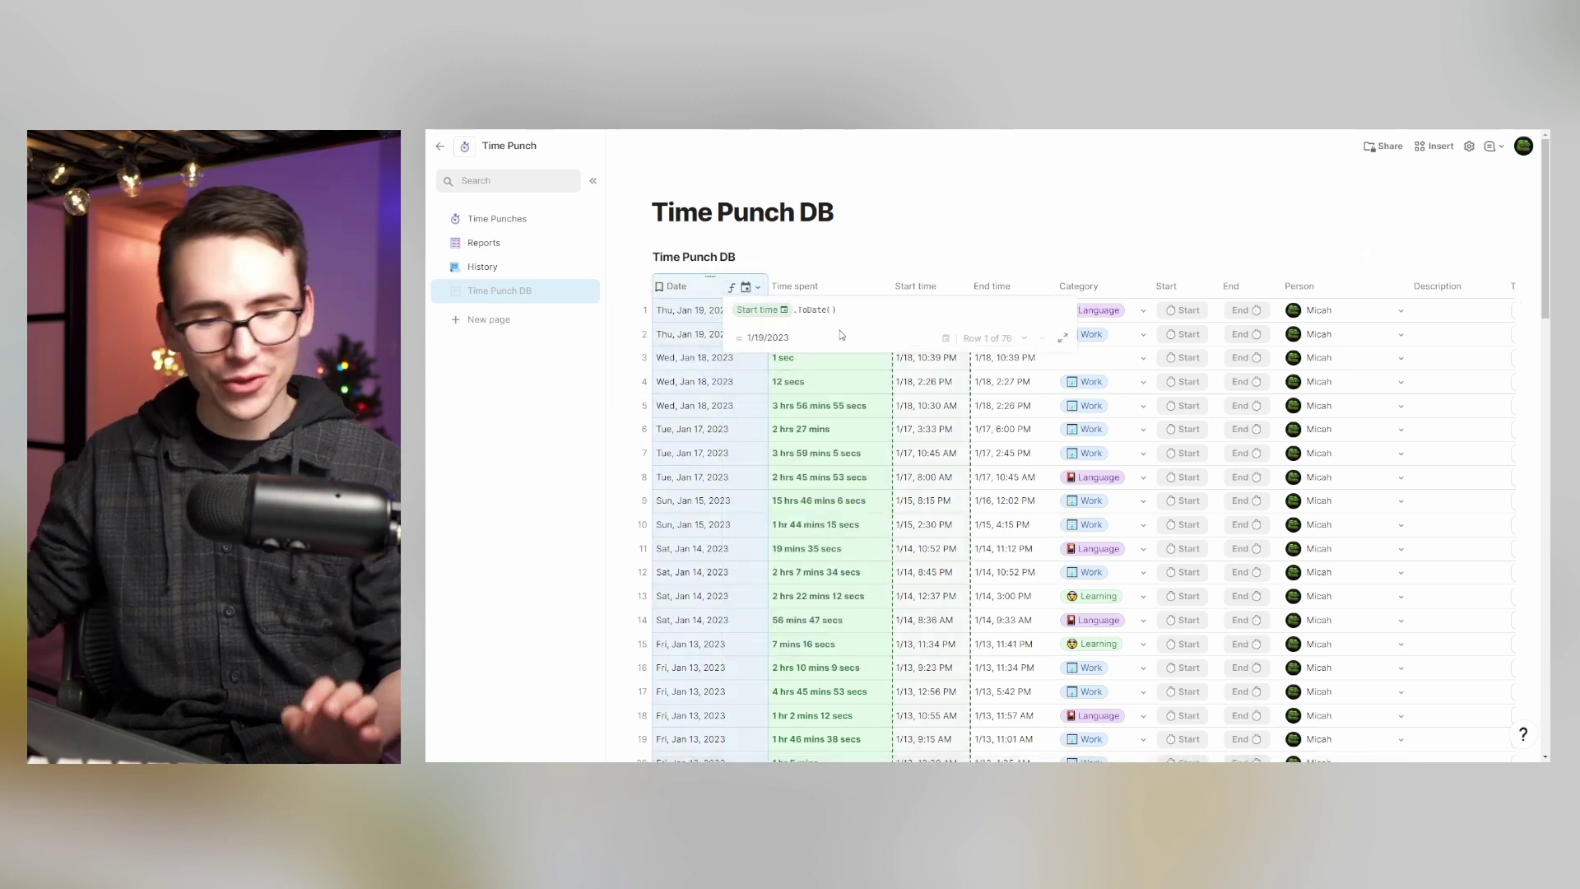
key(ctrl+a)
key(BackSpace)
key(Return)
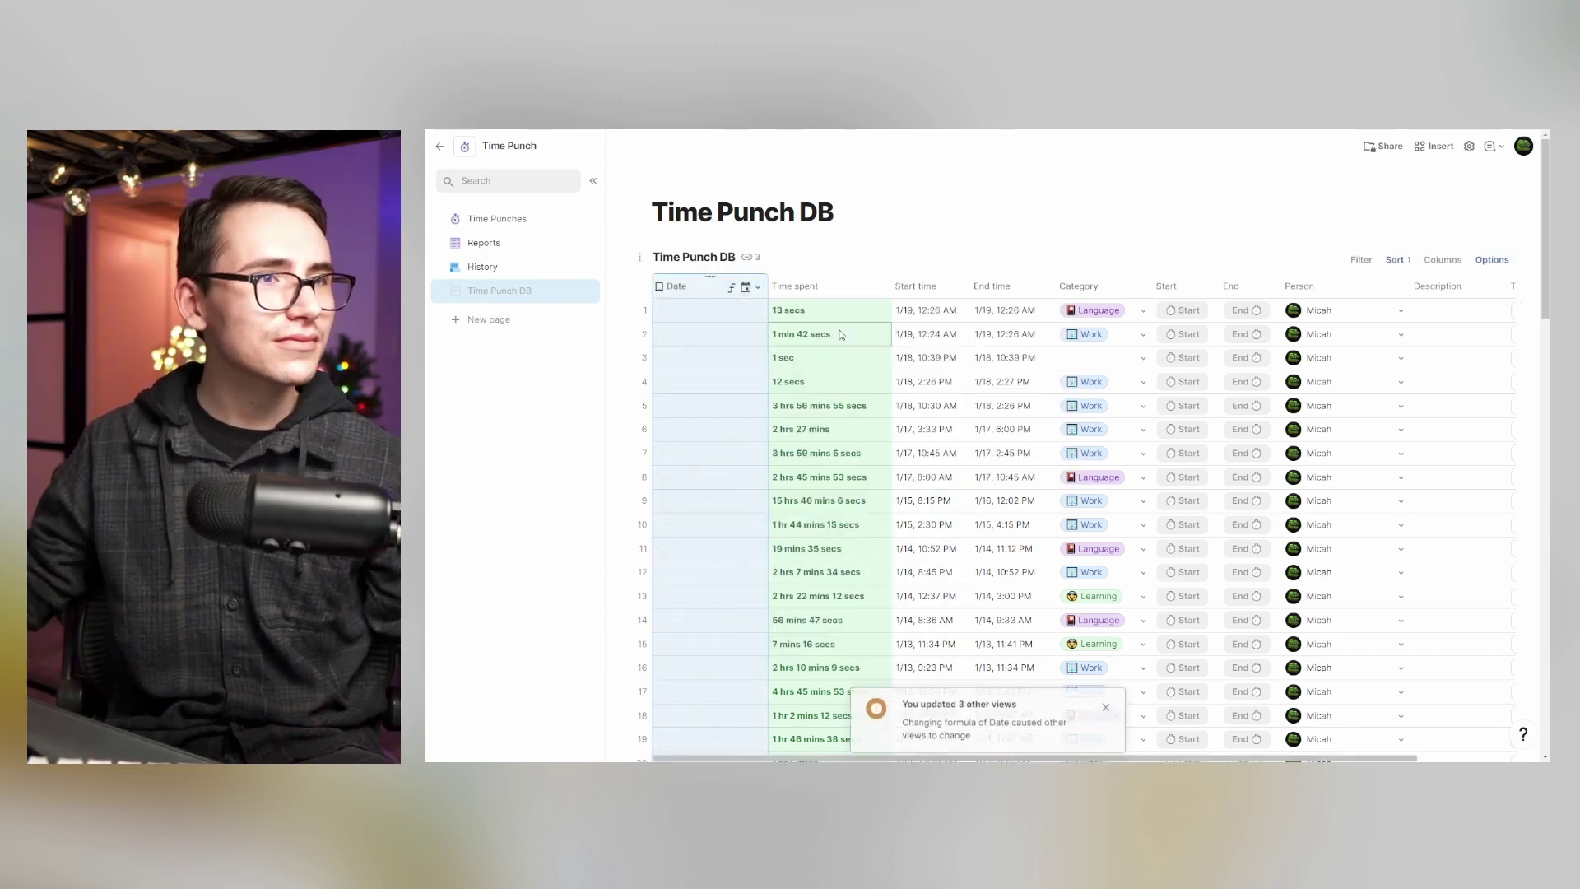
key(ctrl+z)
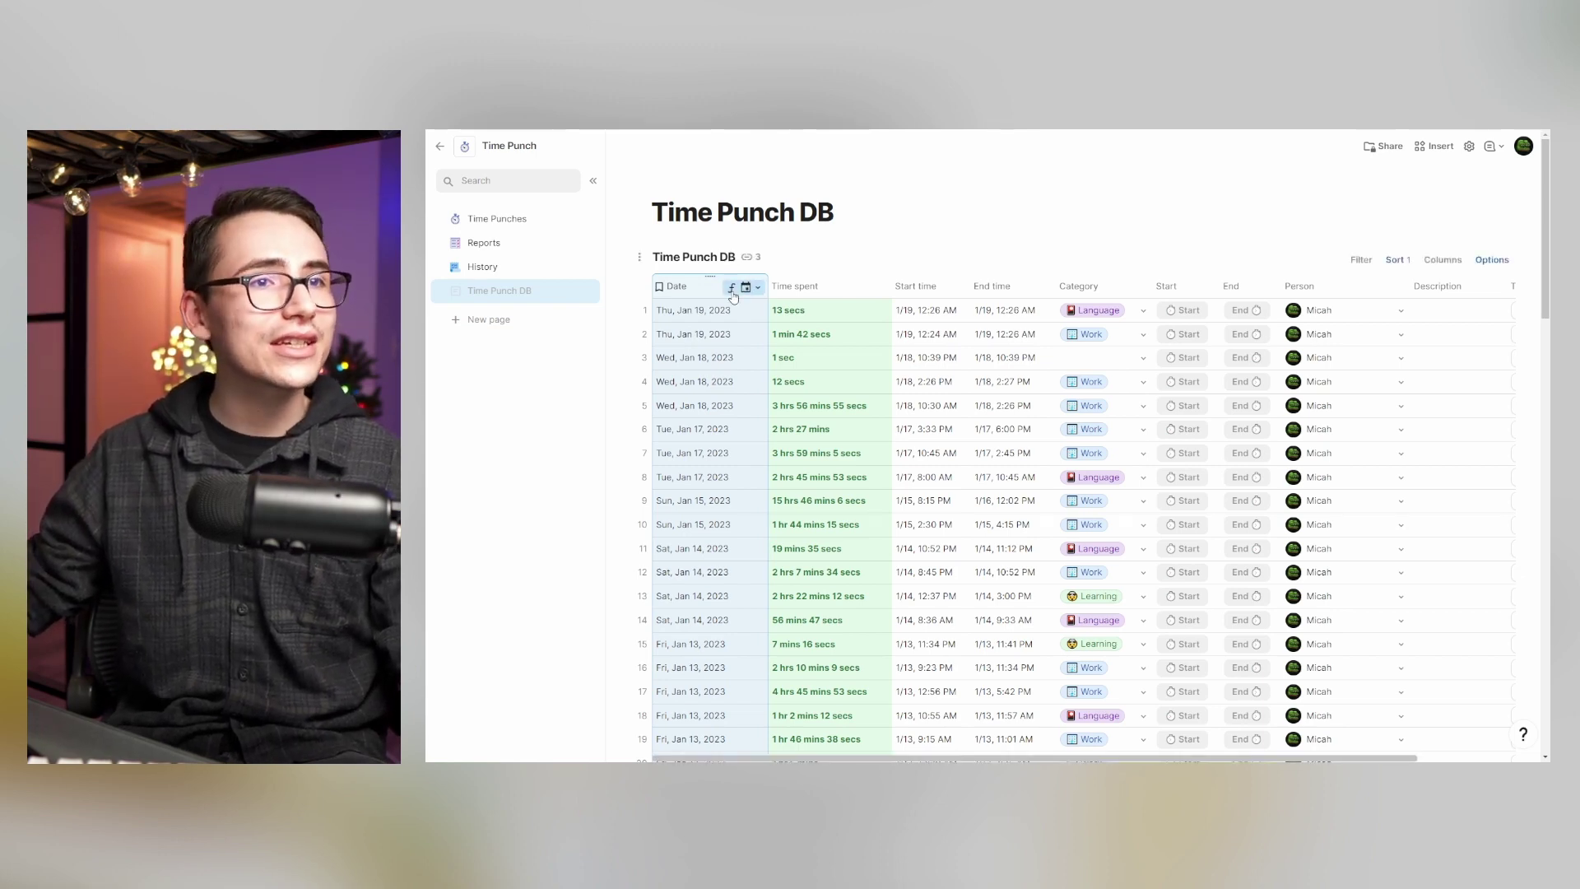
- Change row 1's start time to 1/19, 12:00 AM
click(921, 314)
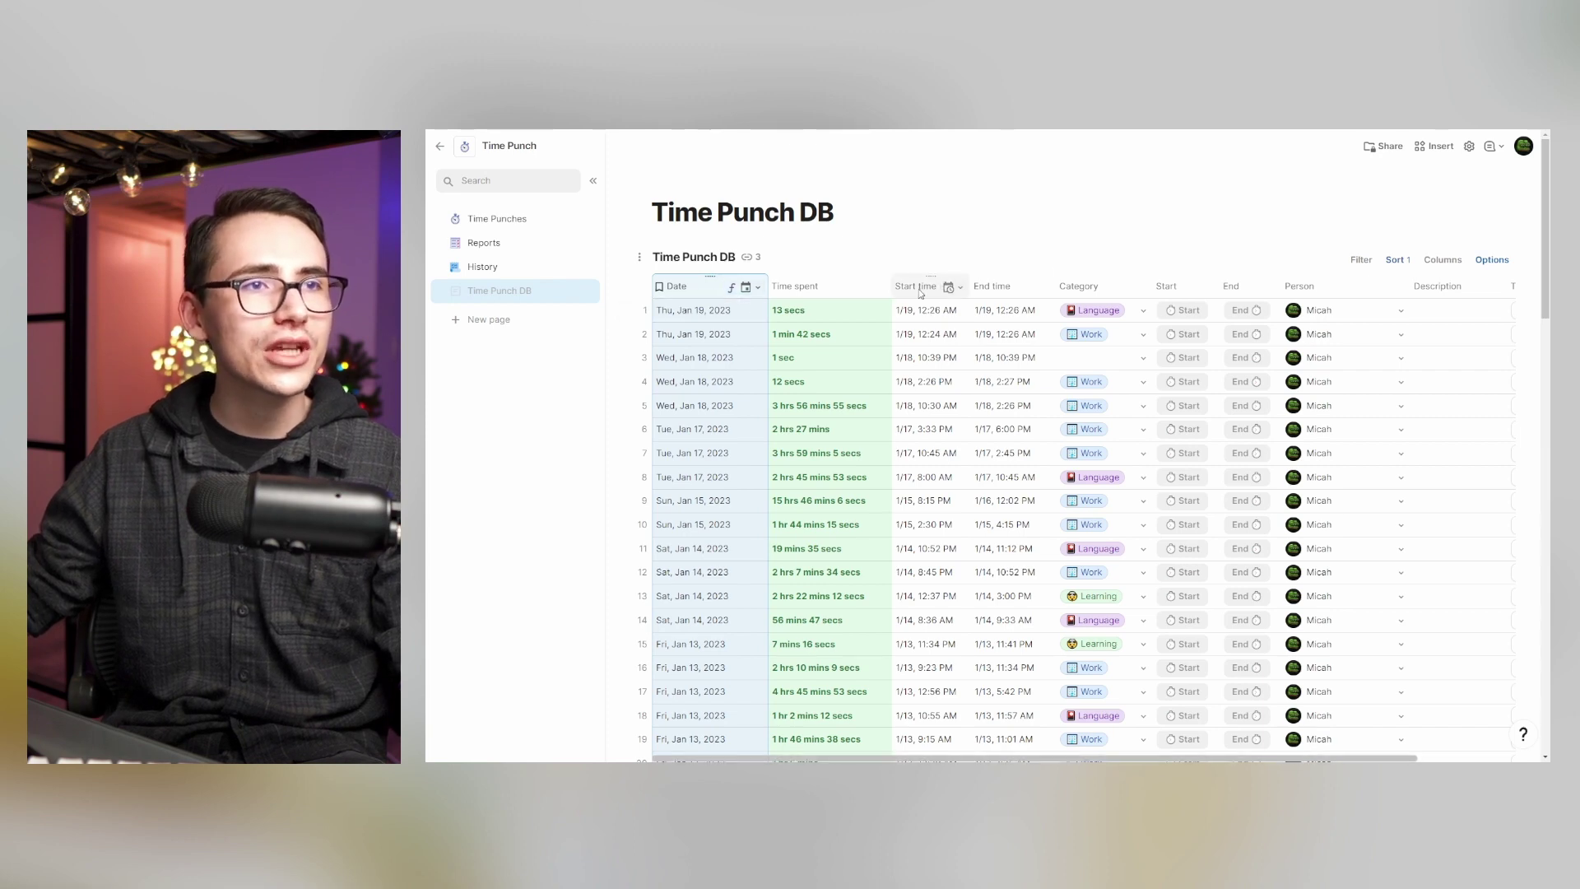
click(916, 287)
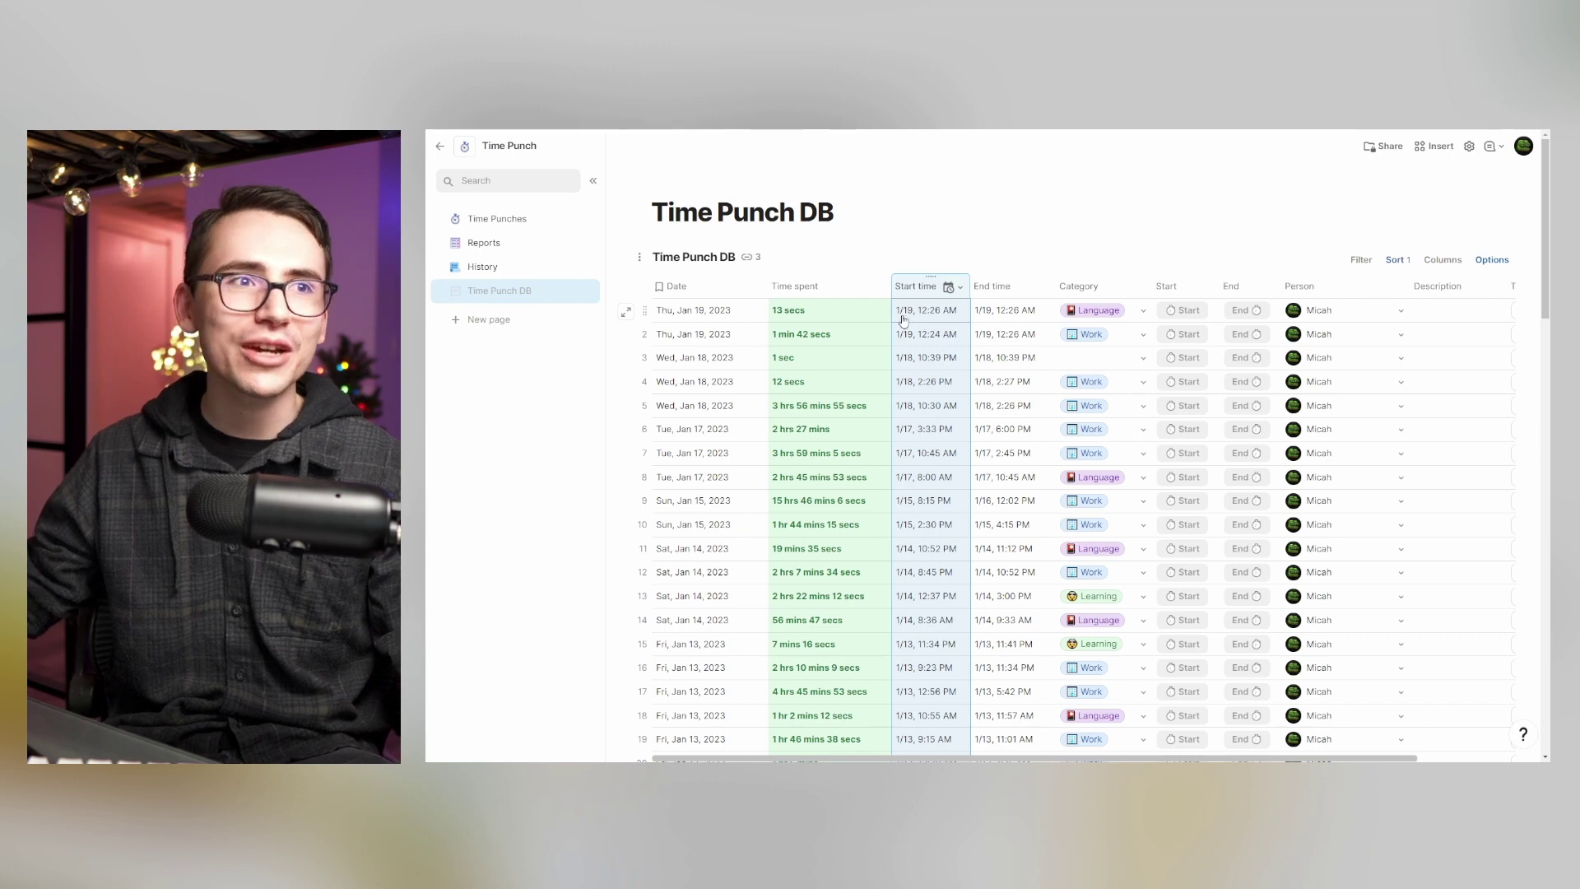
click(903, 317)
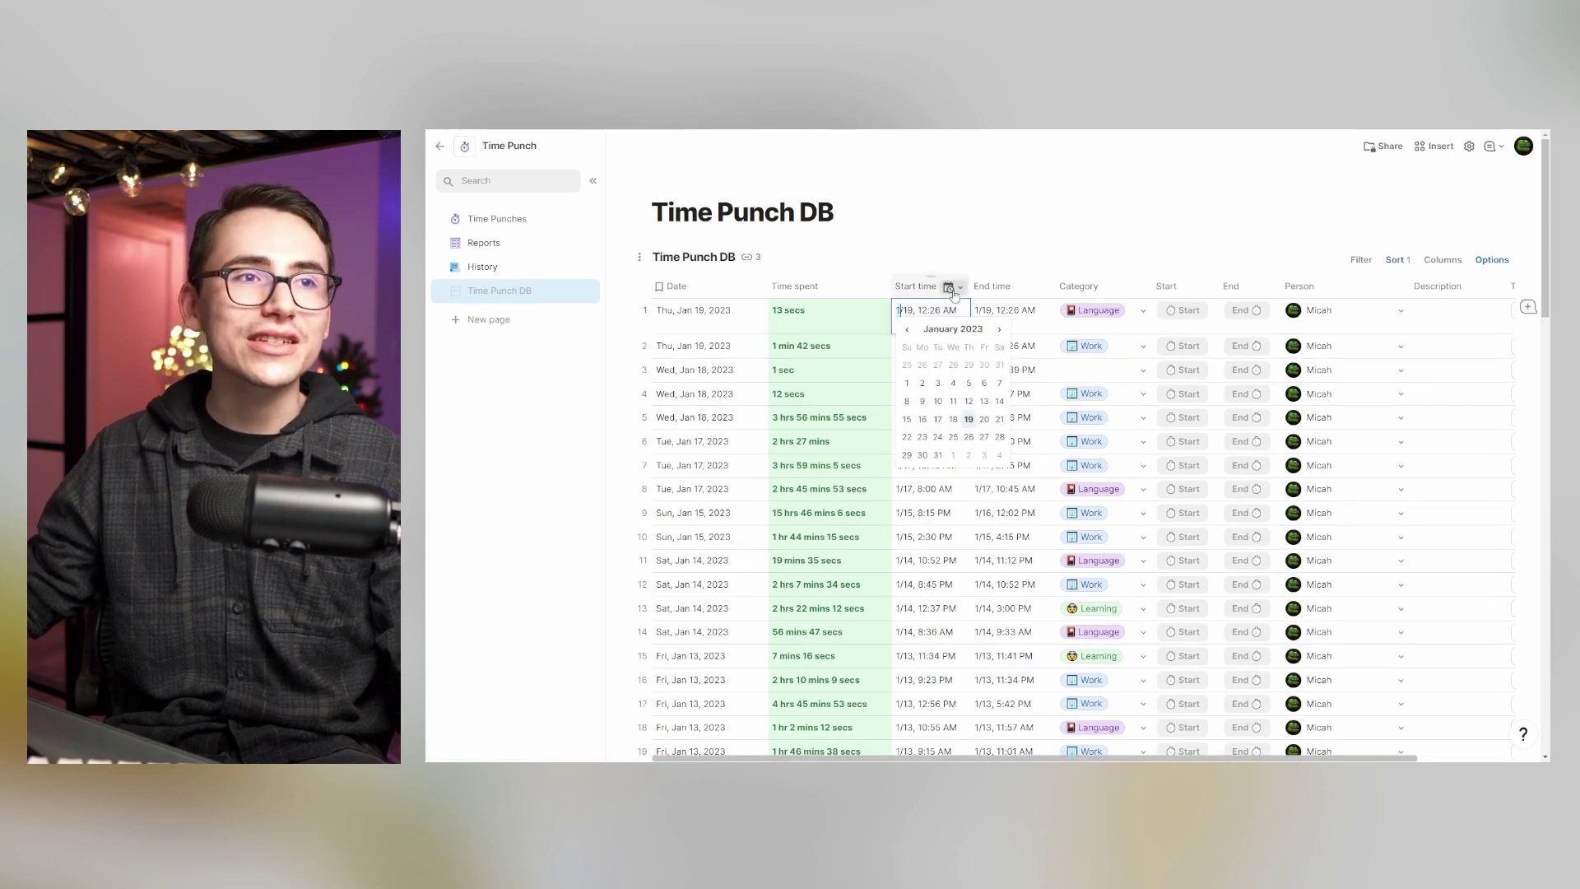
click(968, 428)
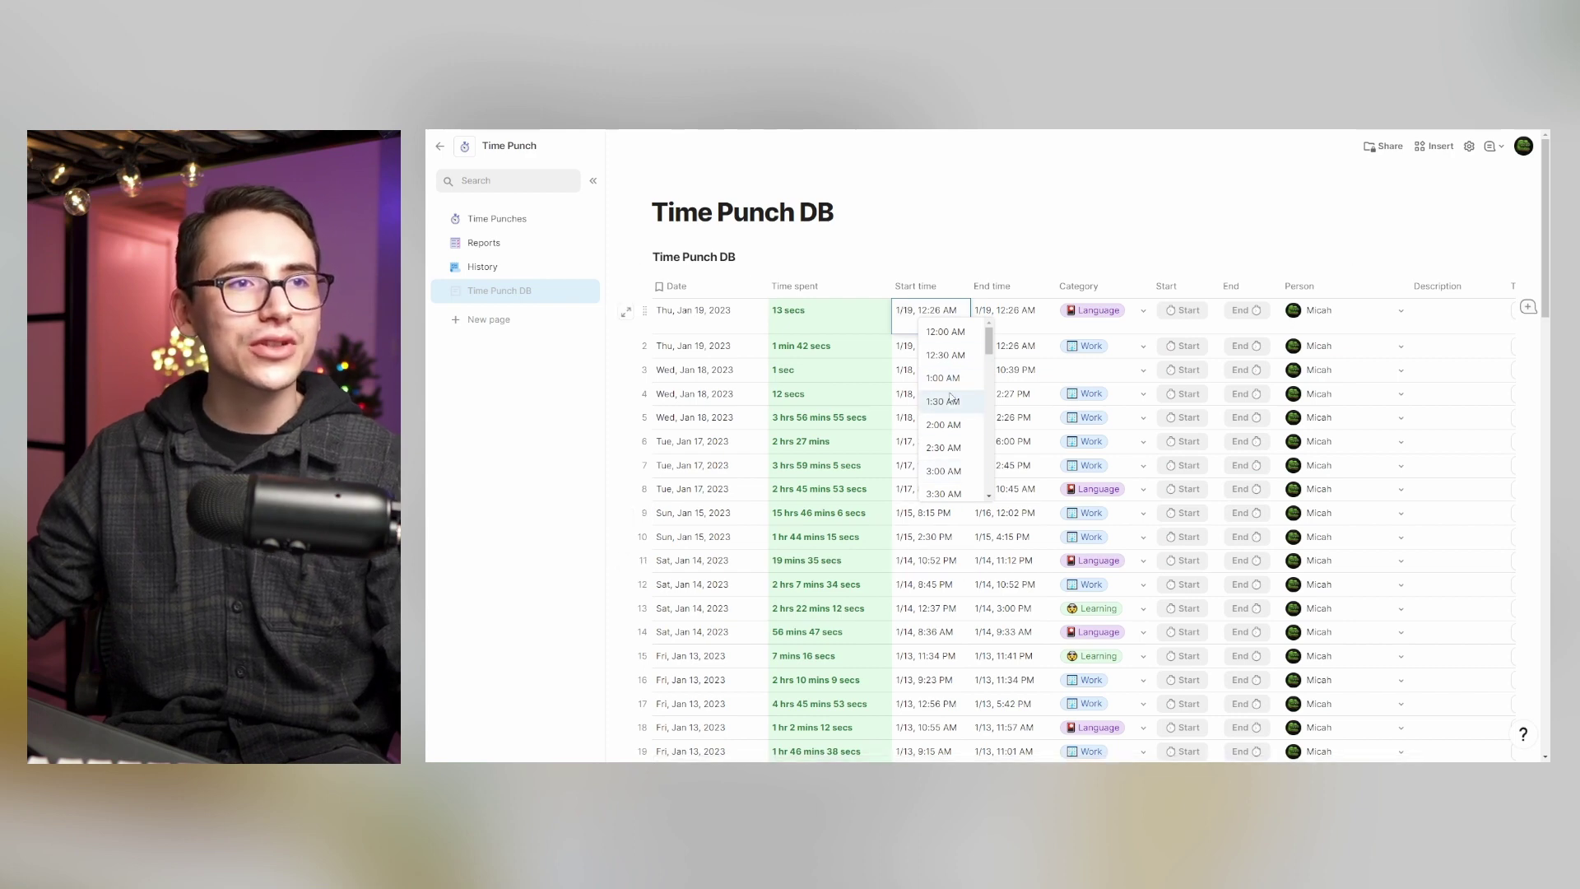
click(945, 331)
click(926, 336)
click(852, 335)
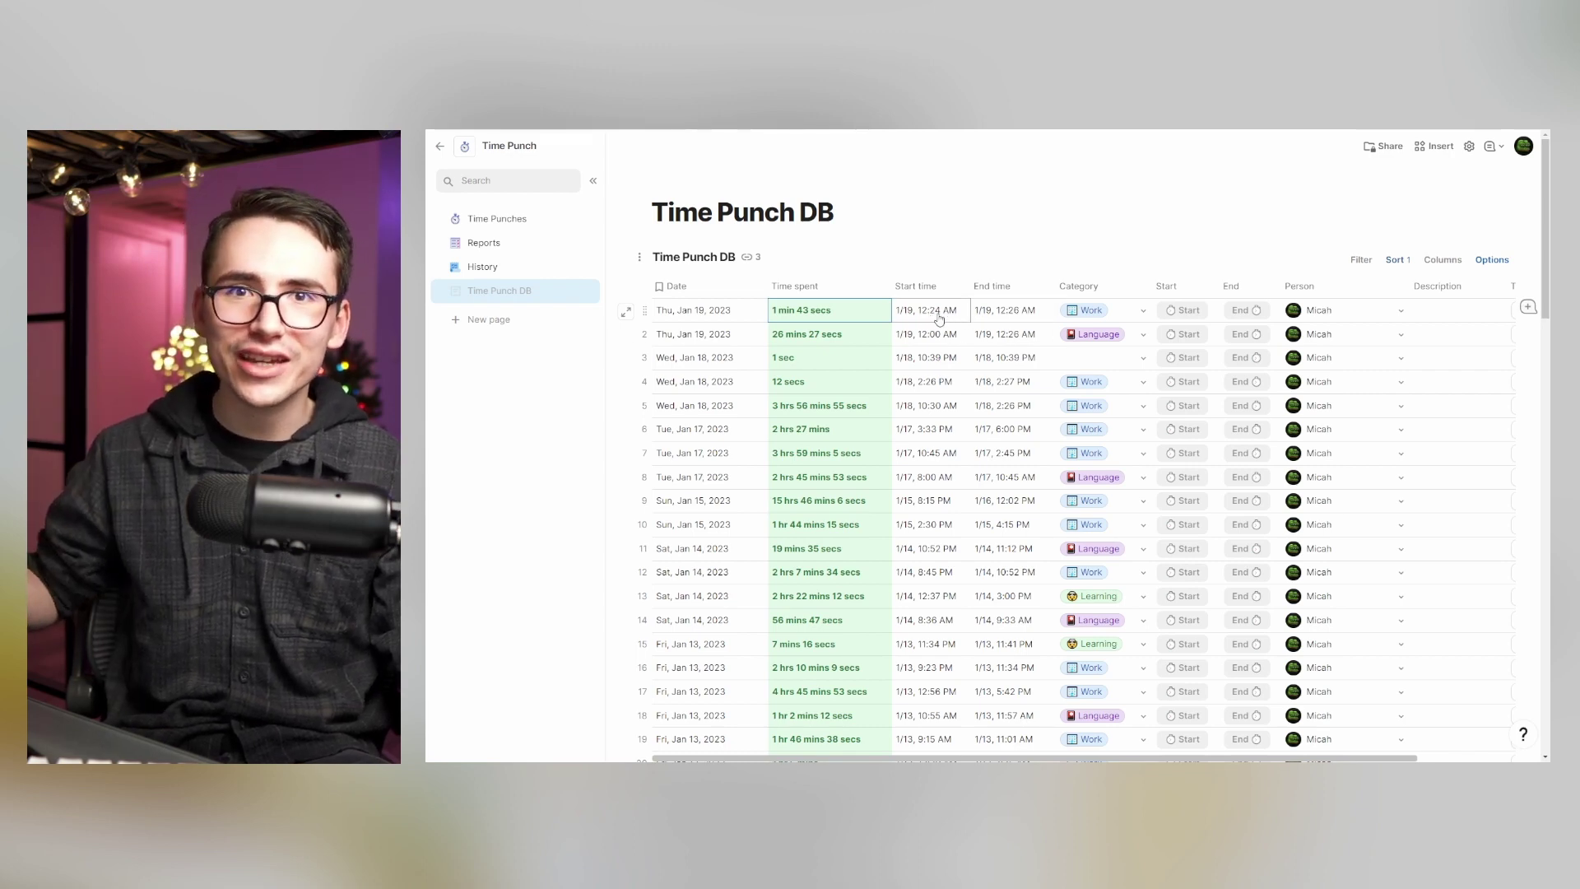
drag(972, 286, 993, 297)
click(991, 290)
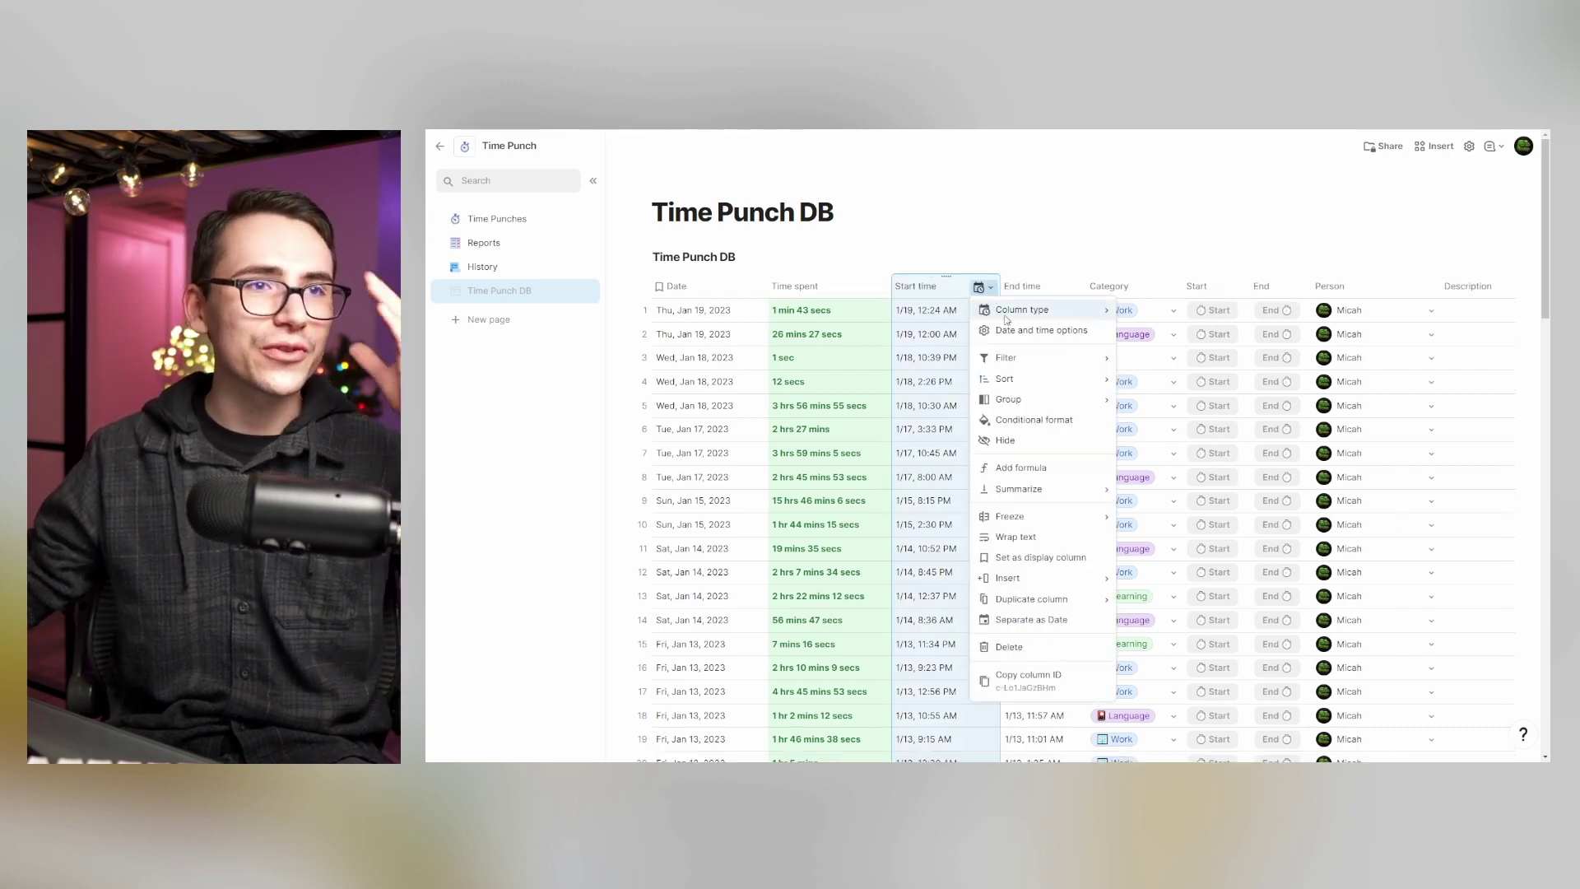
mouse_move(1005, 317)
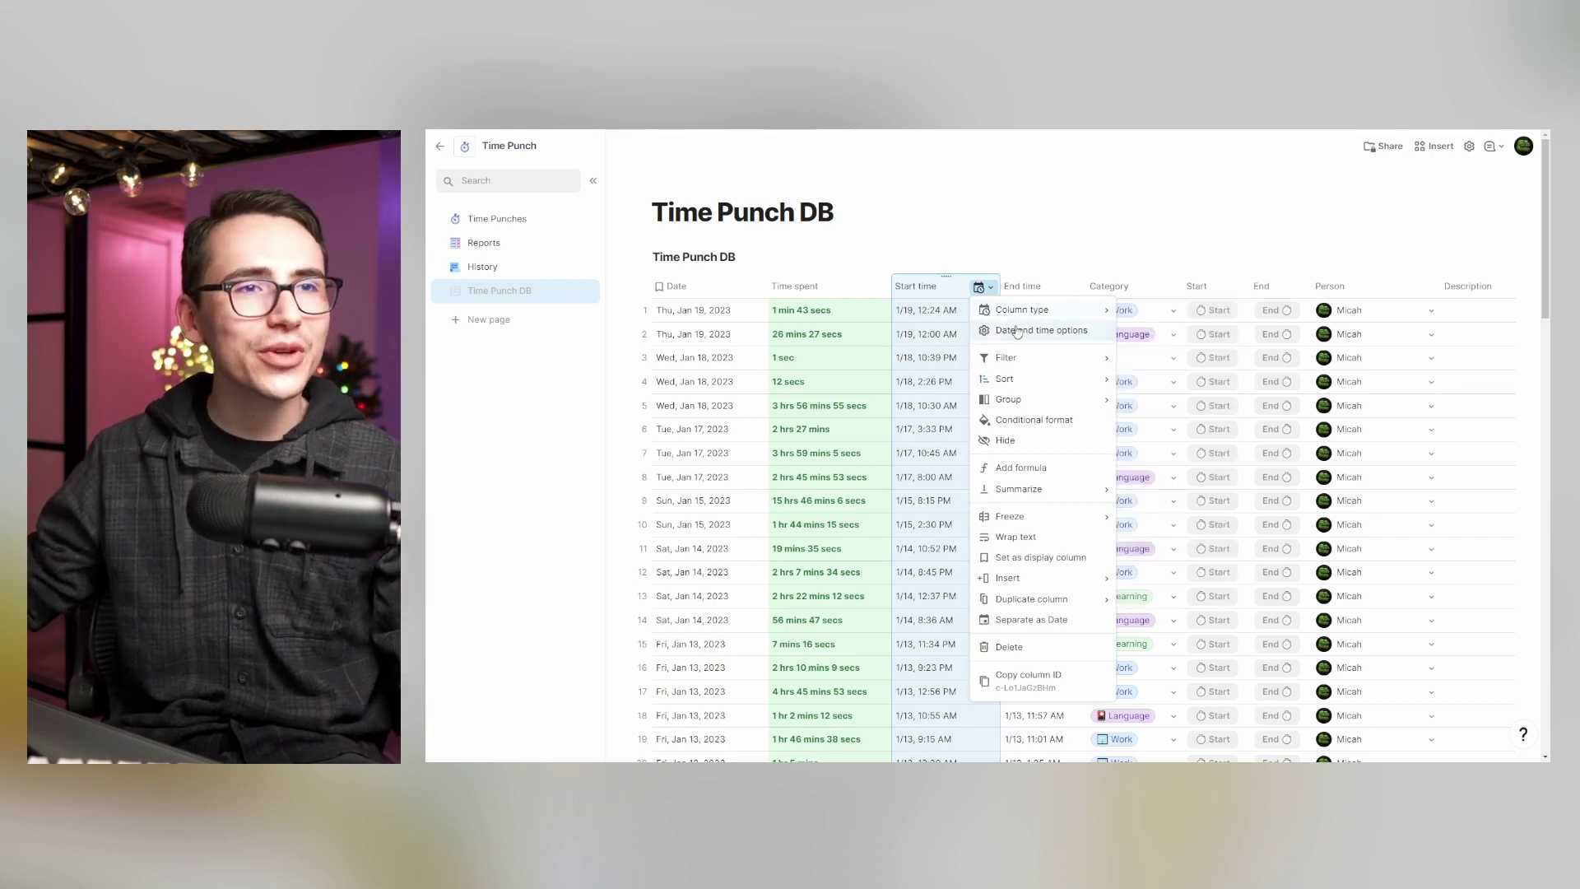
click(1018, 331)
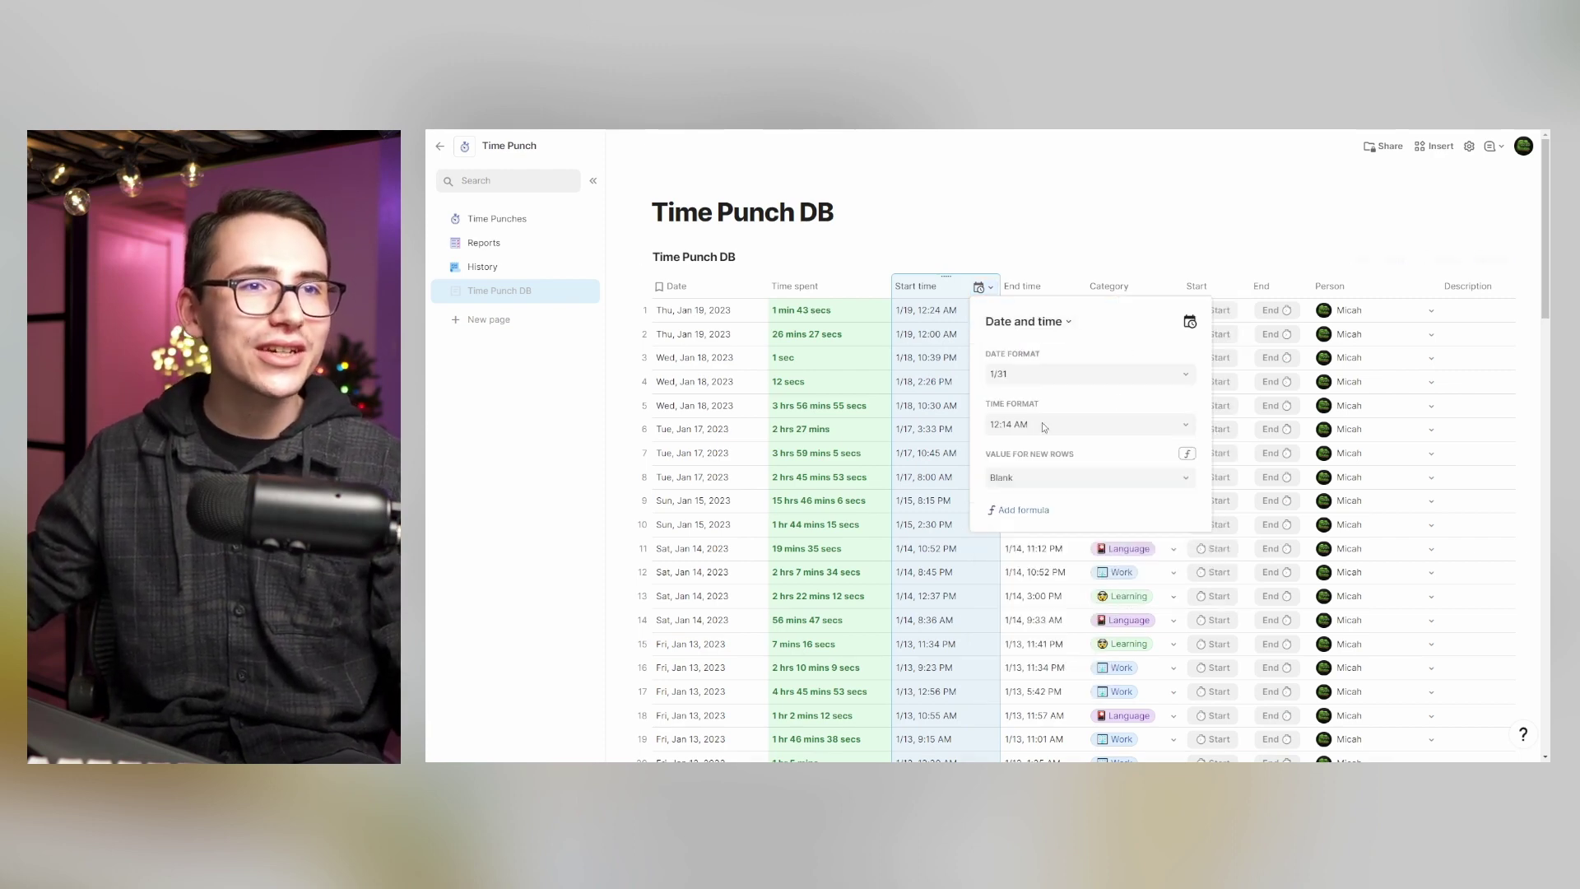
click(1006, 378)
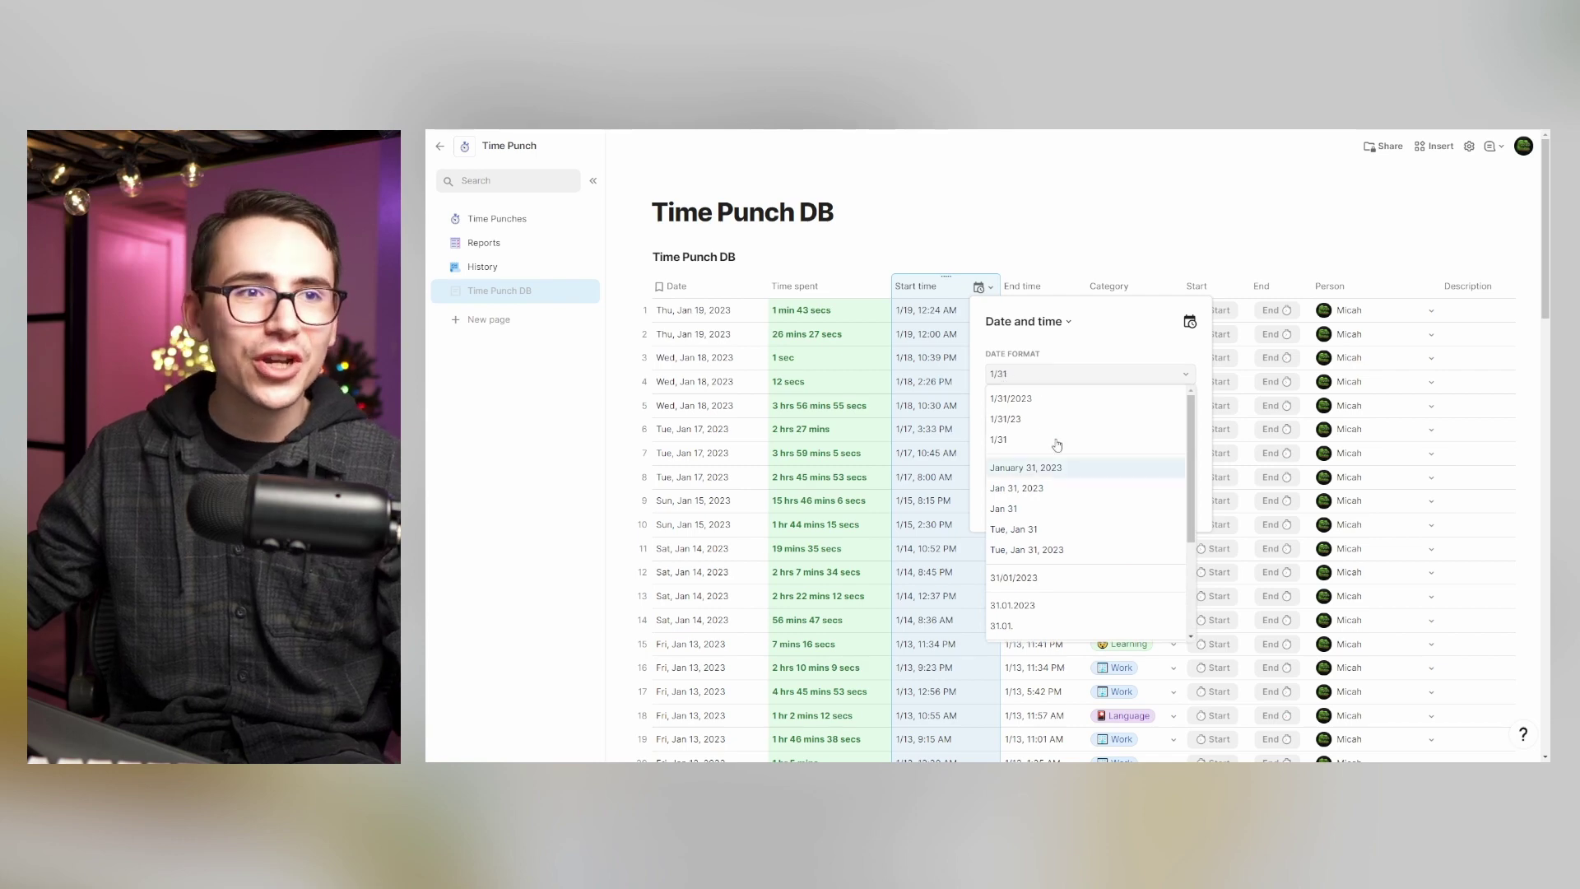
click(1046, 475)
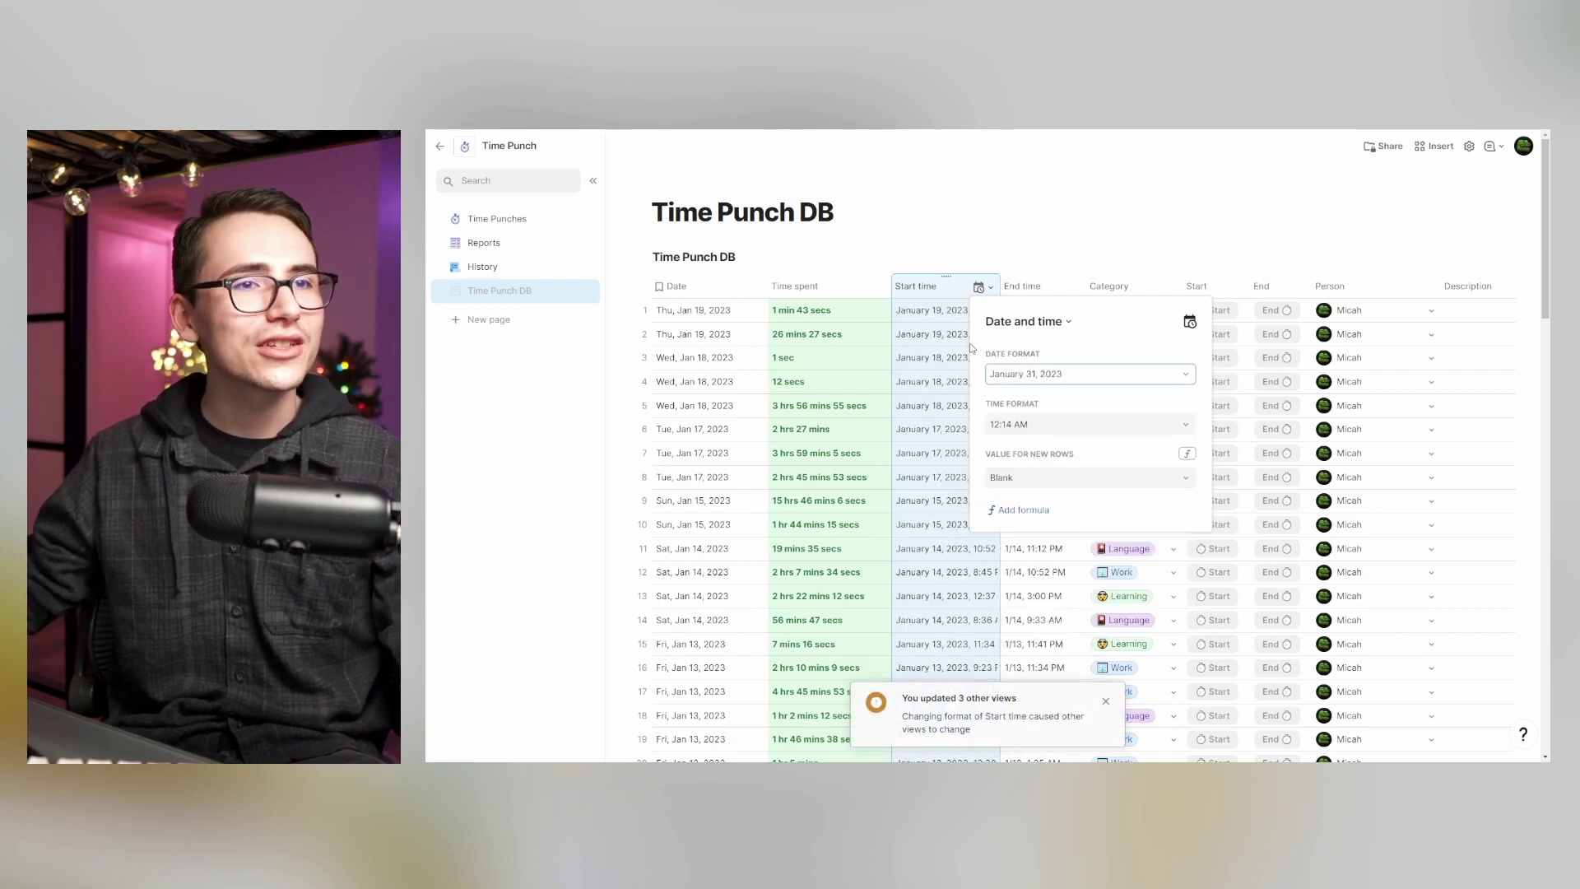
click(1050, 377)
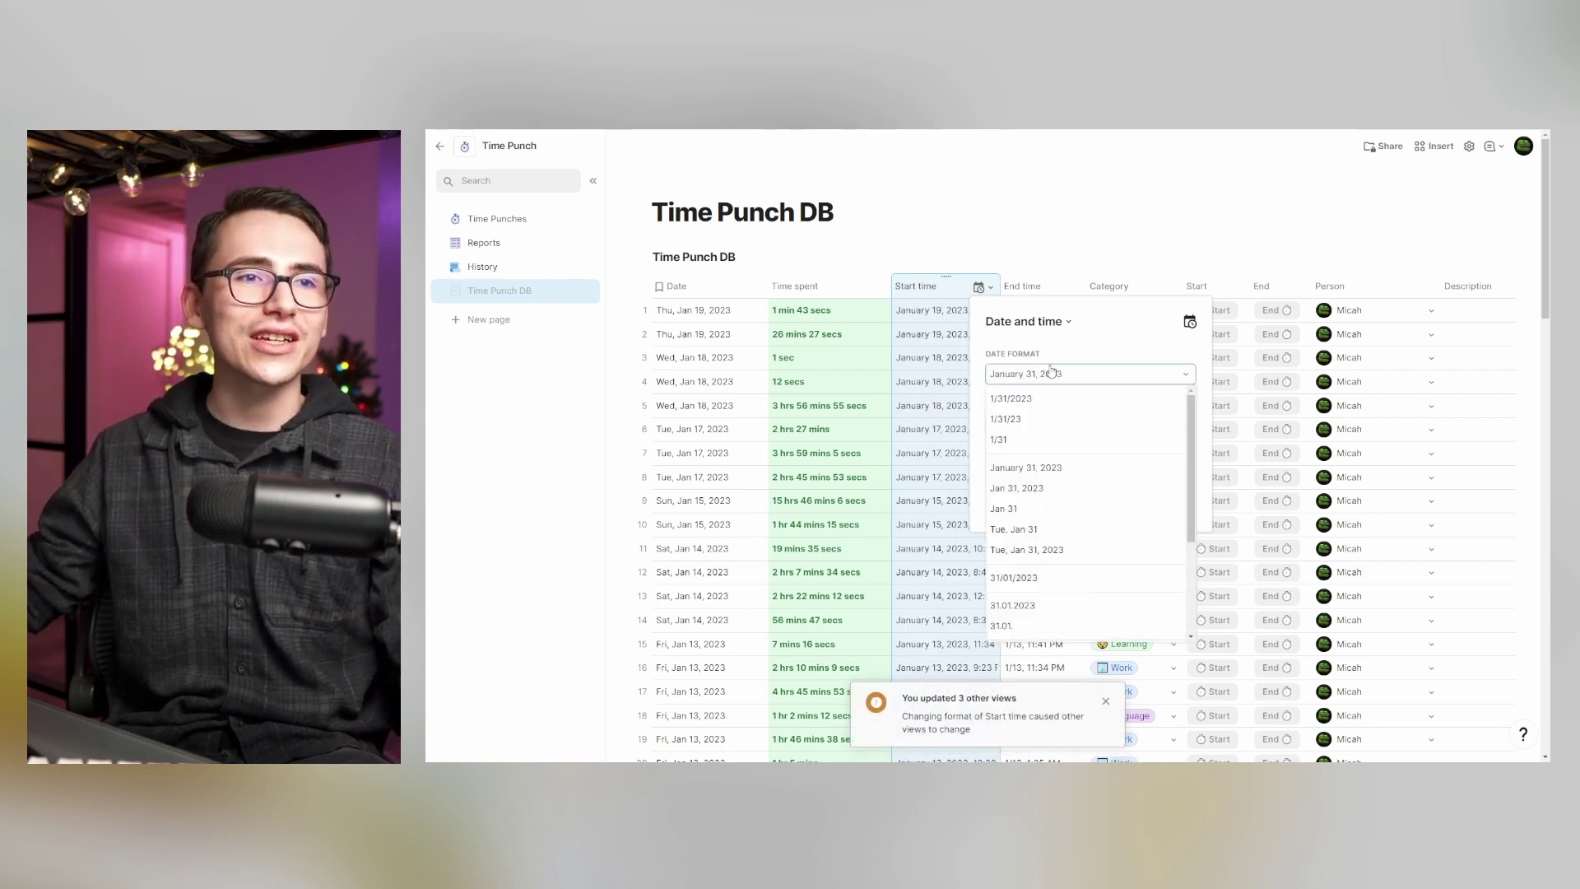
click(1043, 558)
click(1049, 423)
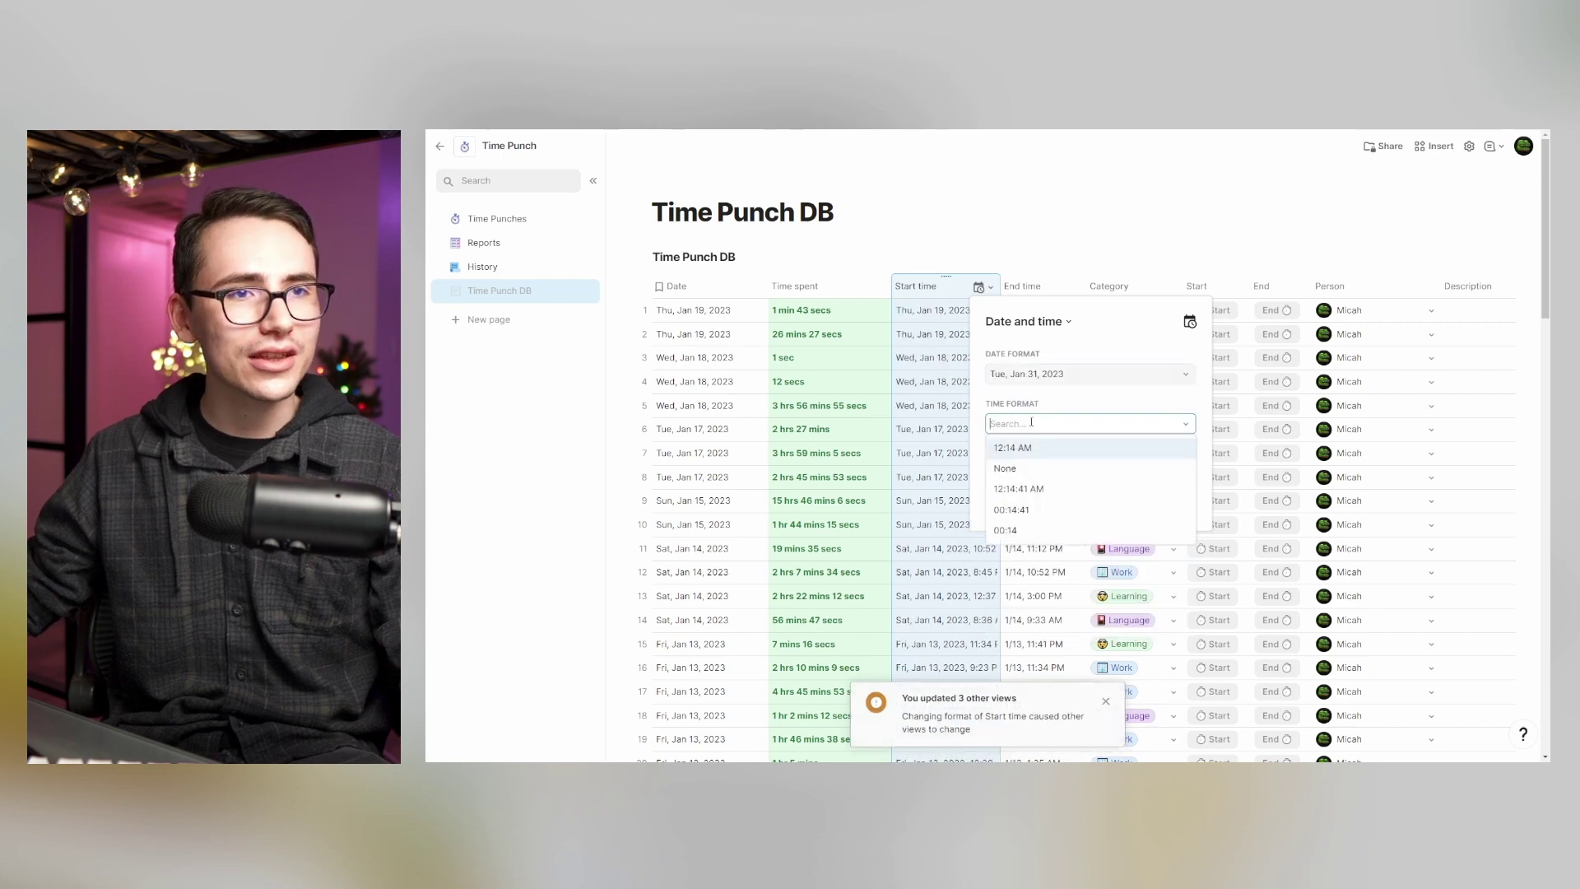
click(1046, 492)
key(Escape)
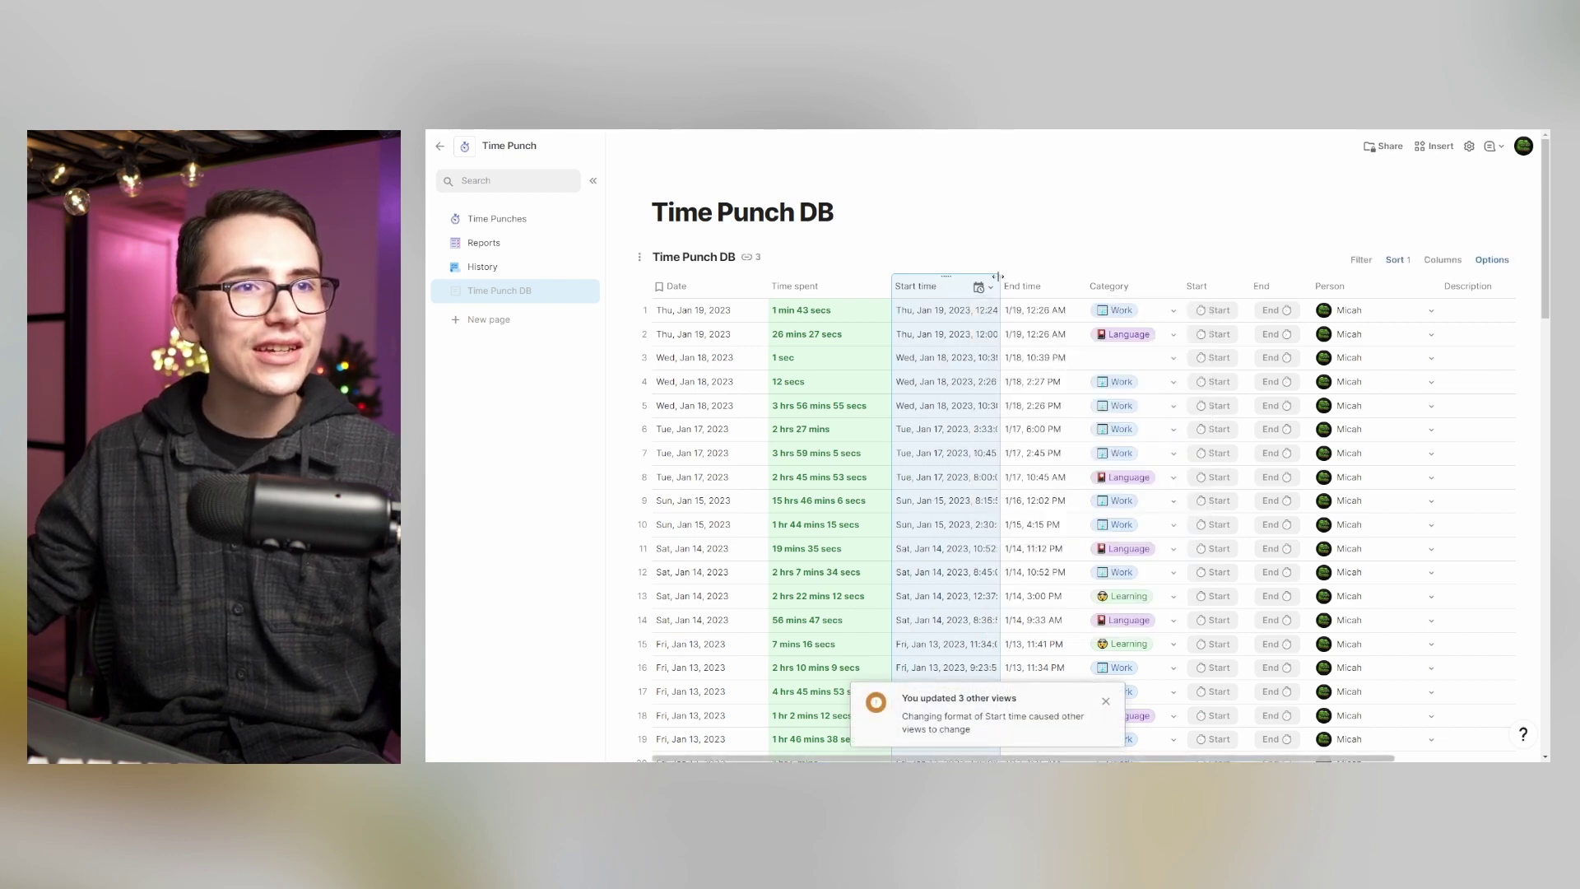
drag(1002, 280, 1062, 279)
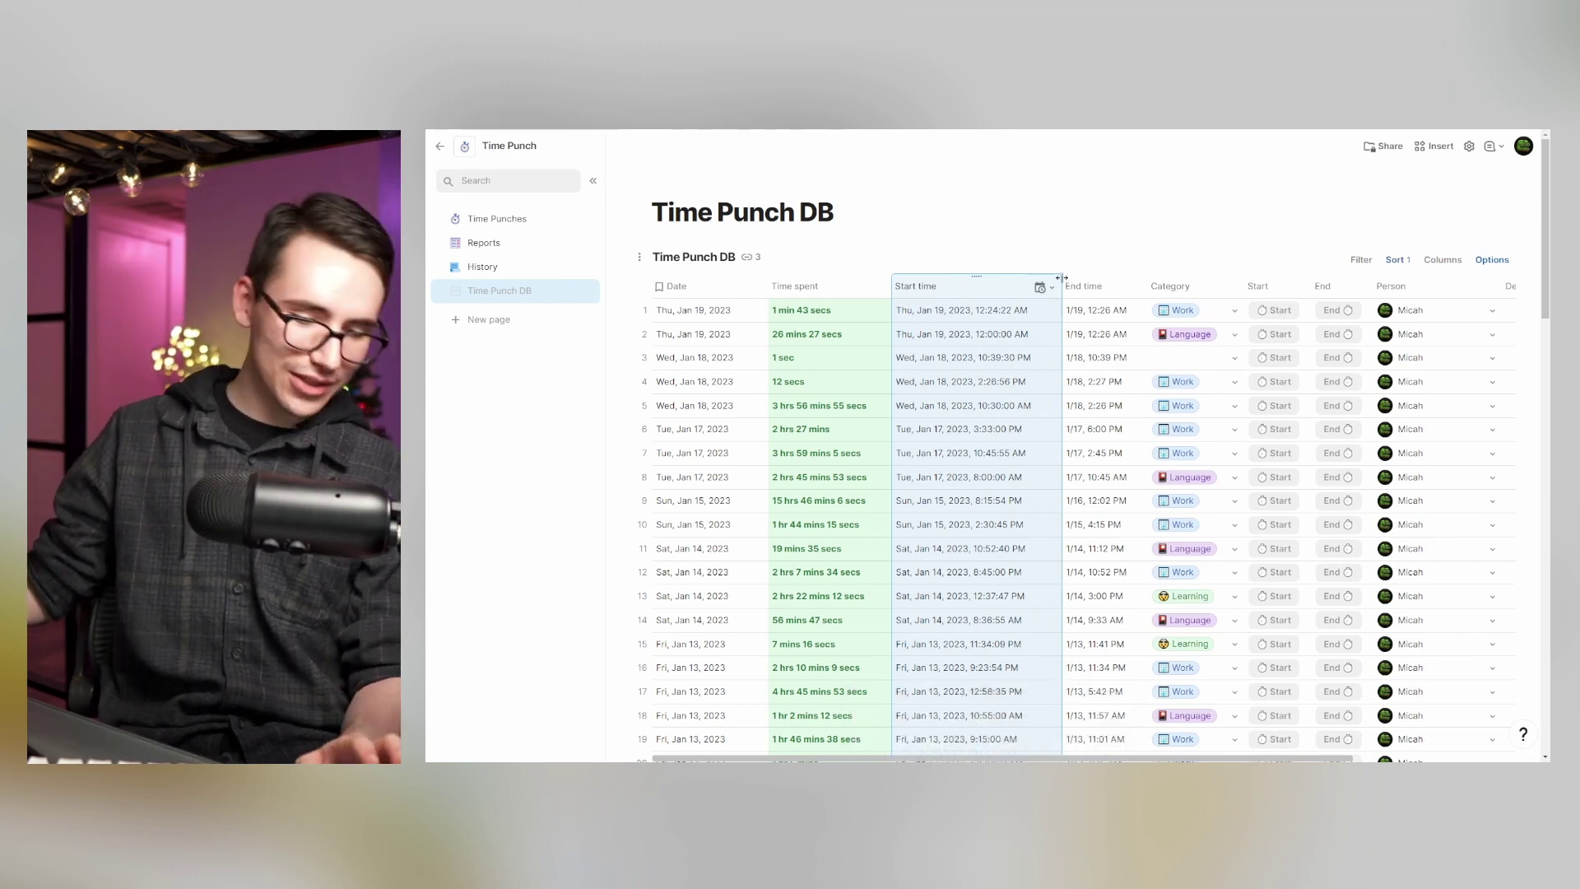
key(ctrl+z)
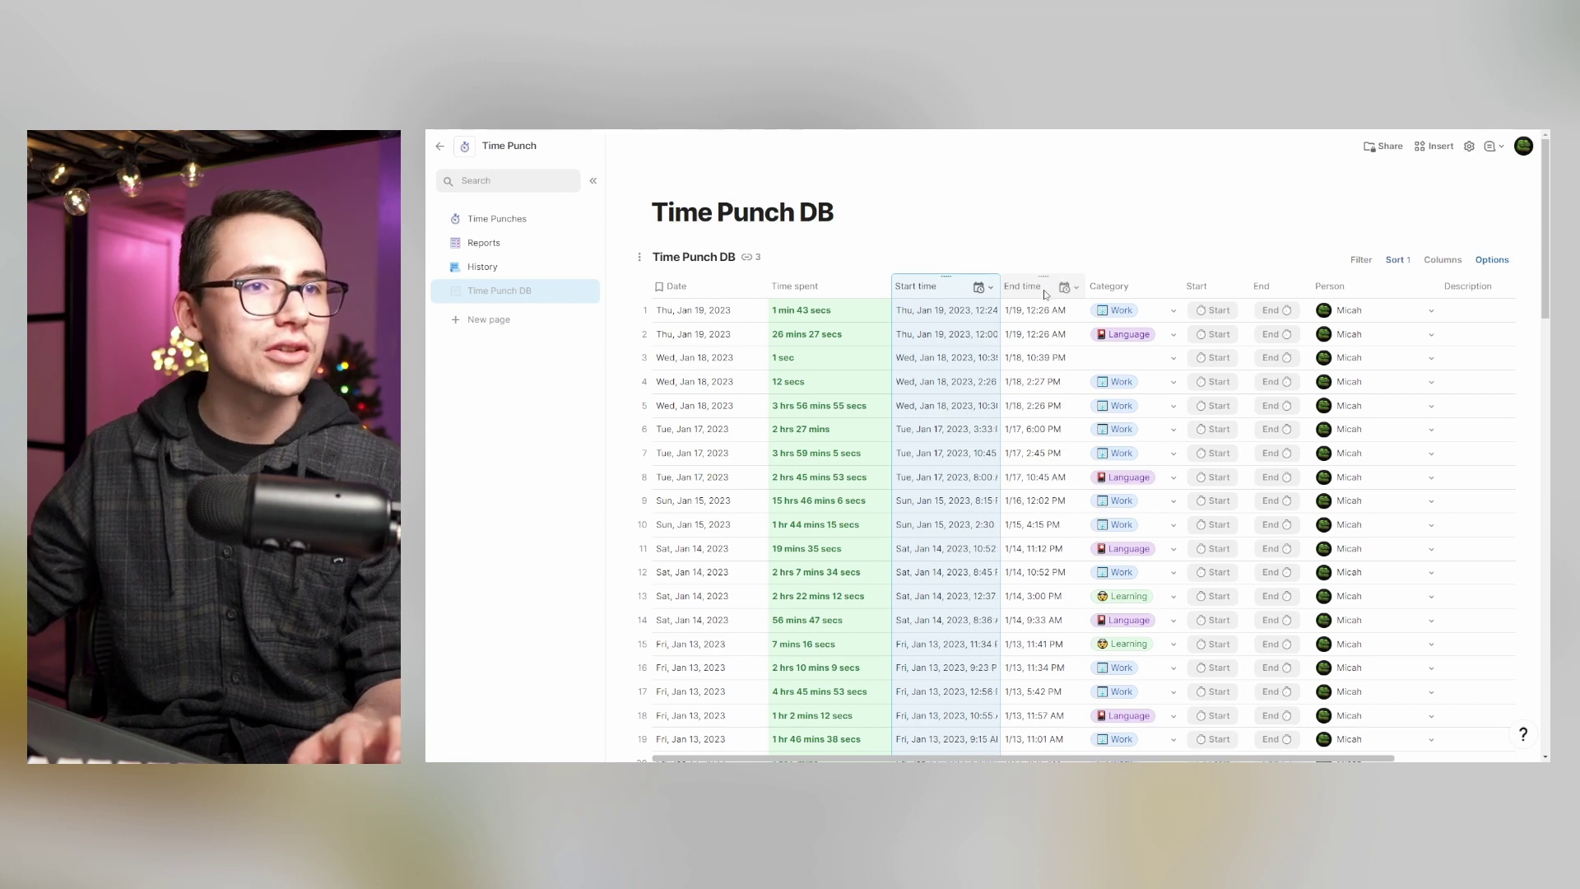
key(ctrl+z)
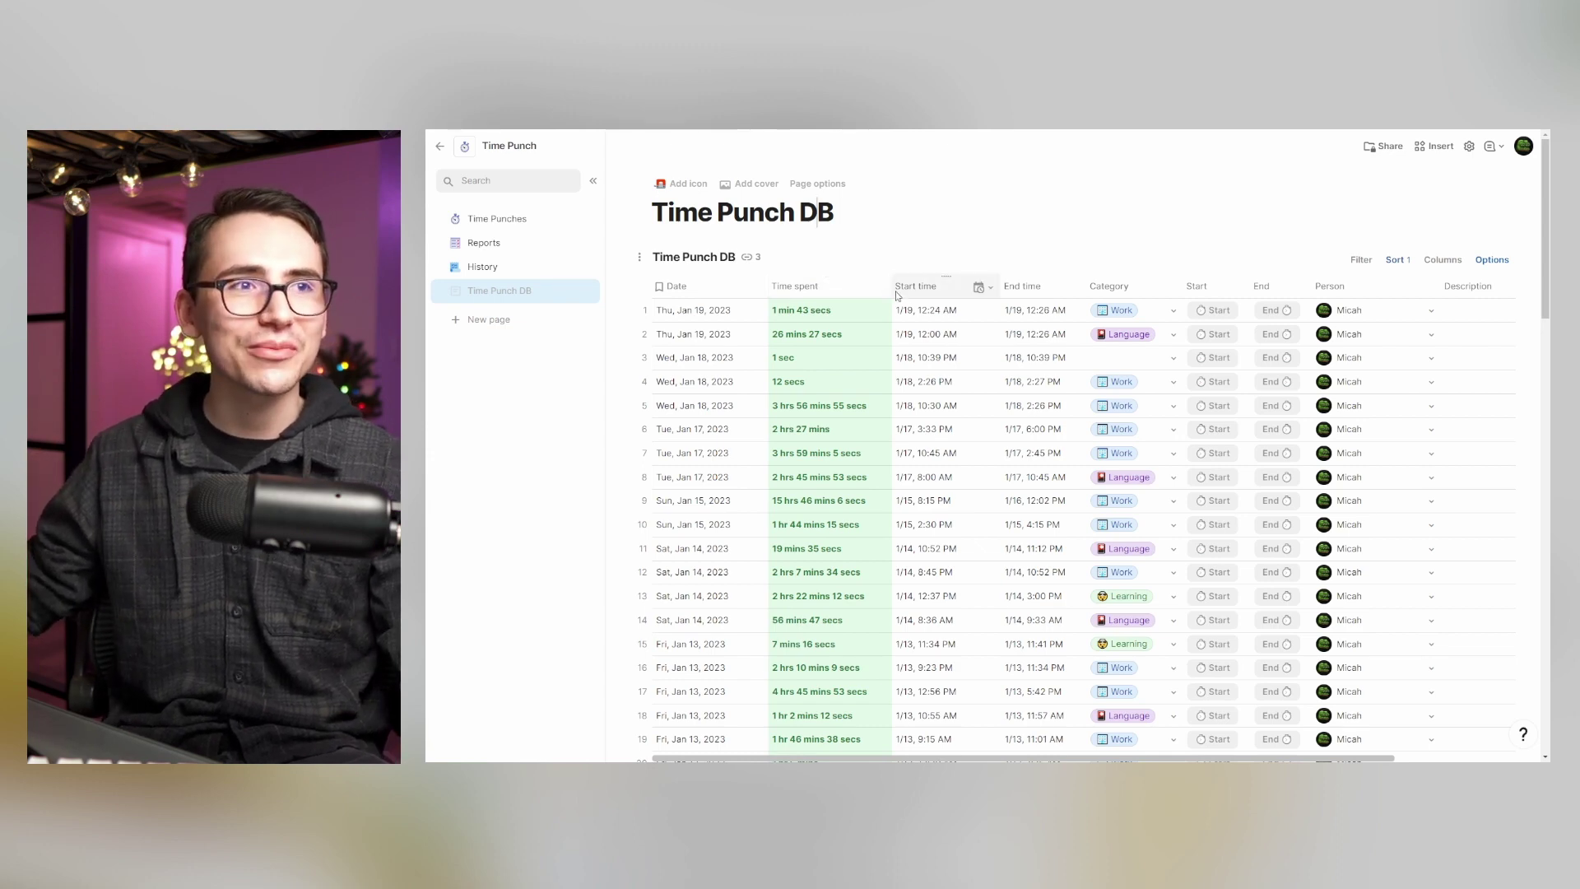
- Add a new 'Fun' option with an emoji to the Category list
click(990, 290)
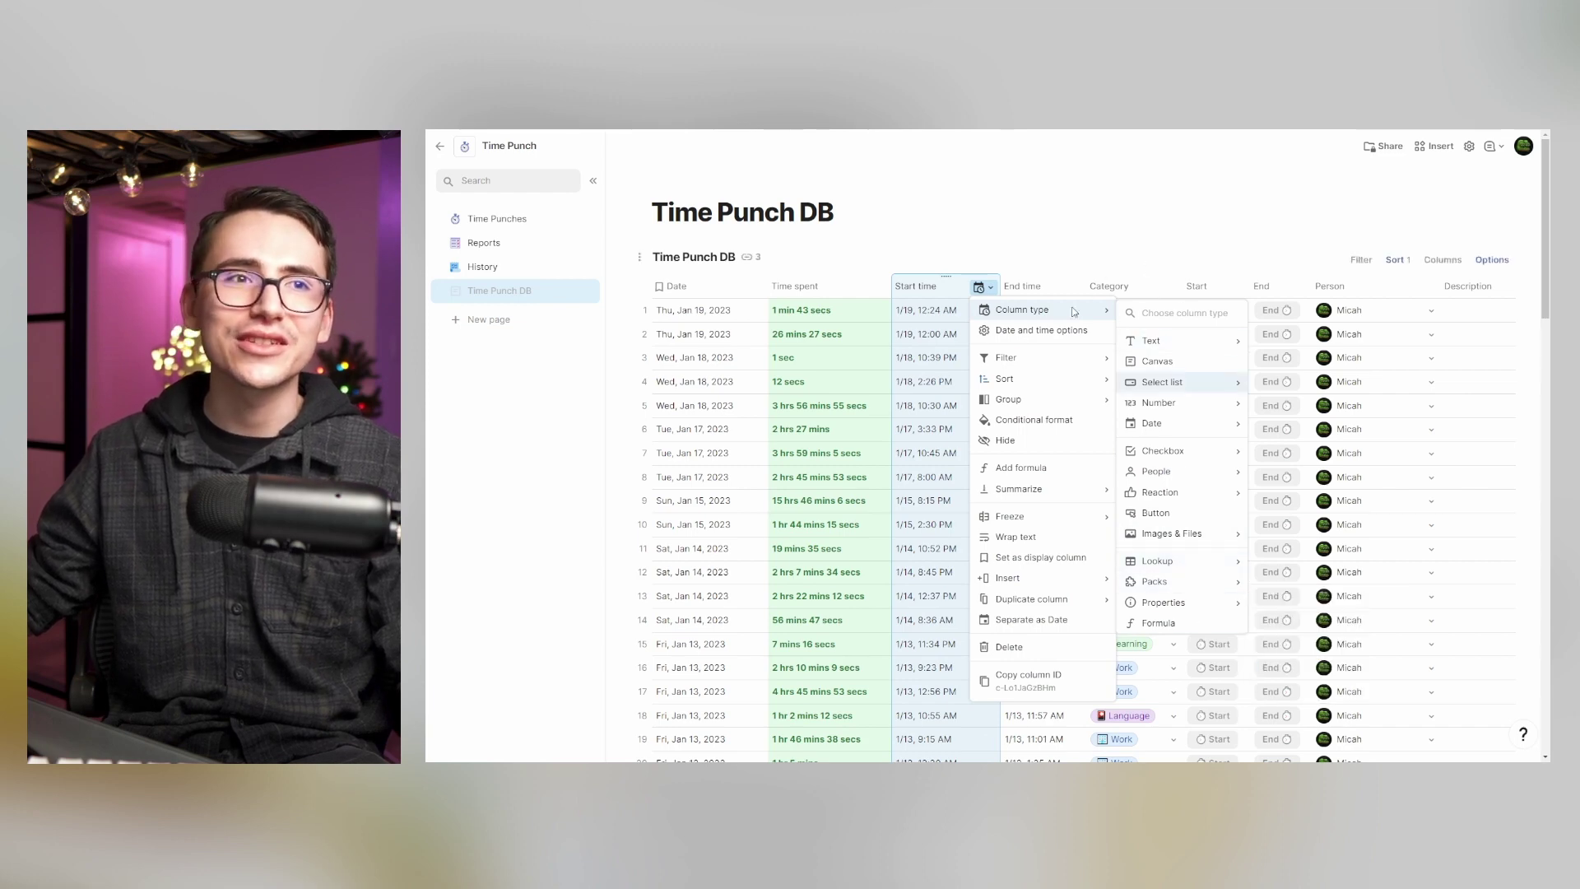
key(Escape)
scroll(1095, 289, right, 3)
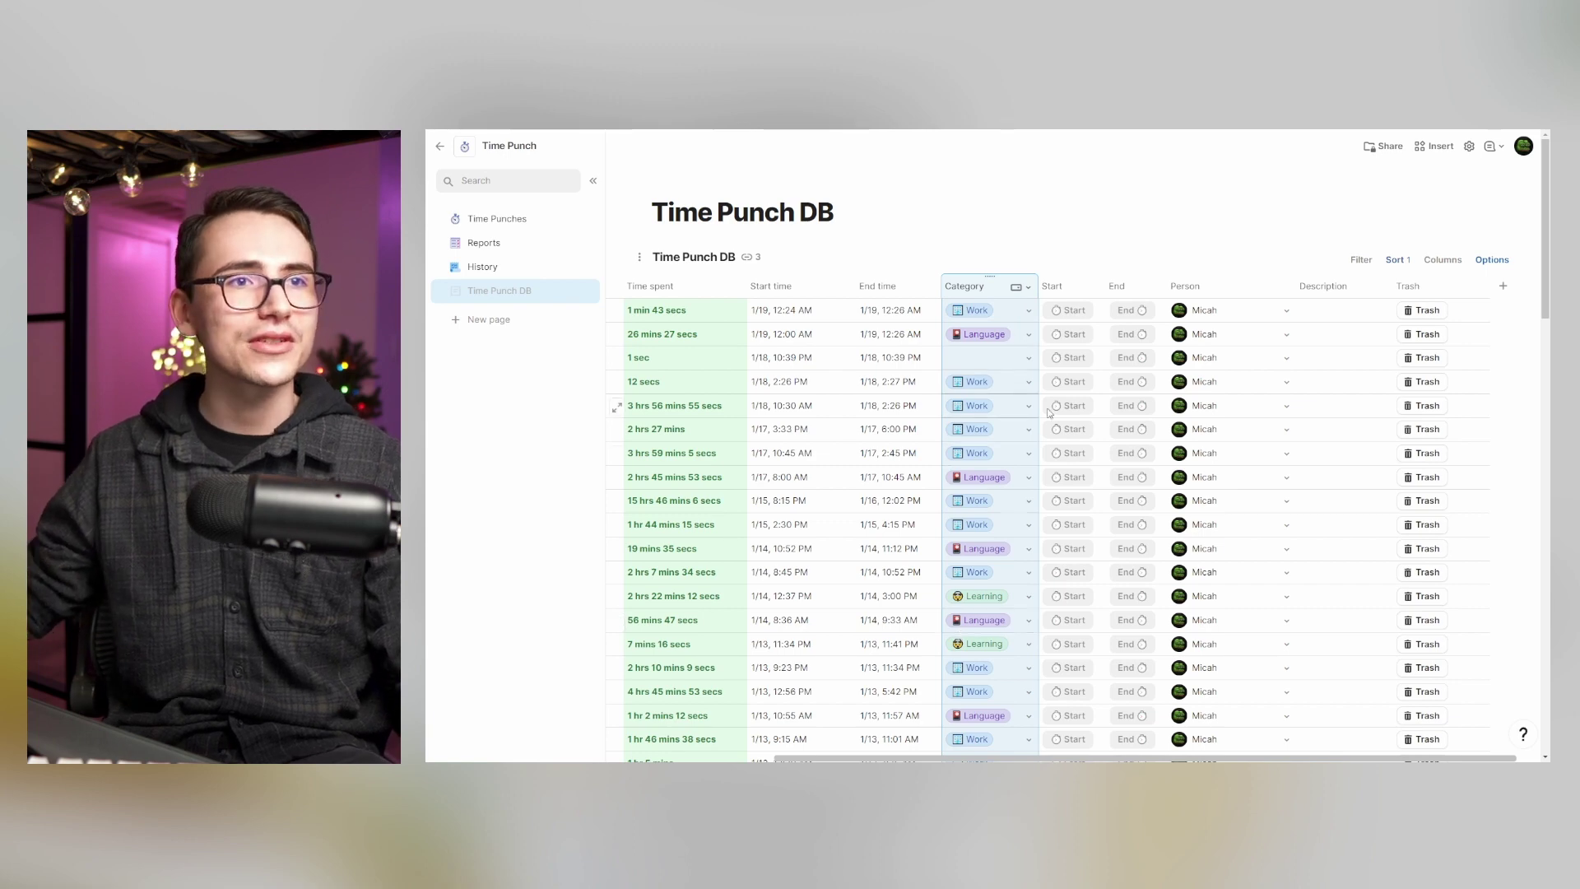
click(1017, 289)
click(1070, 327)
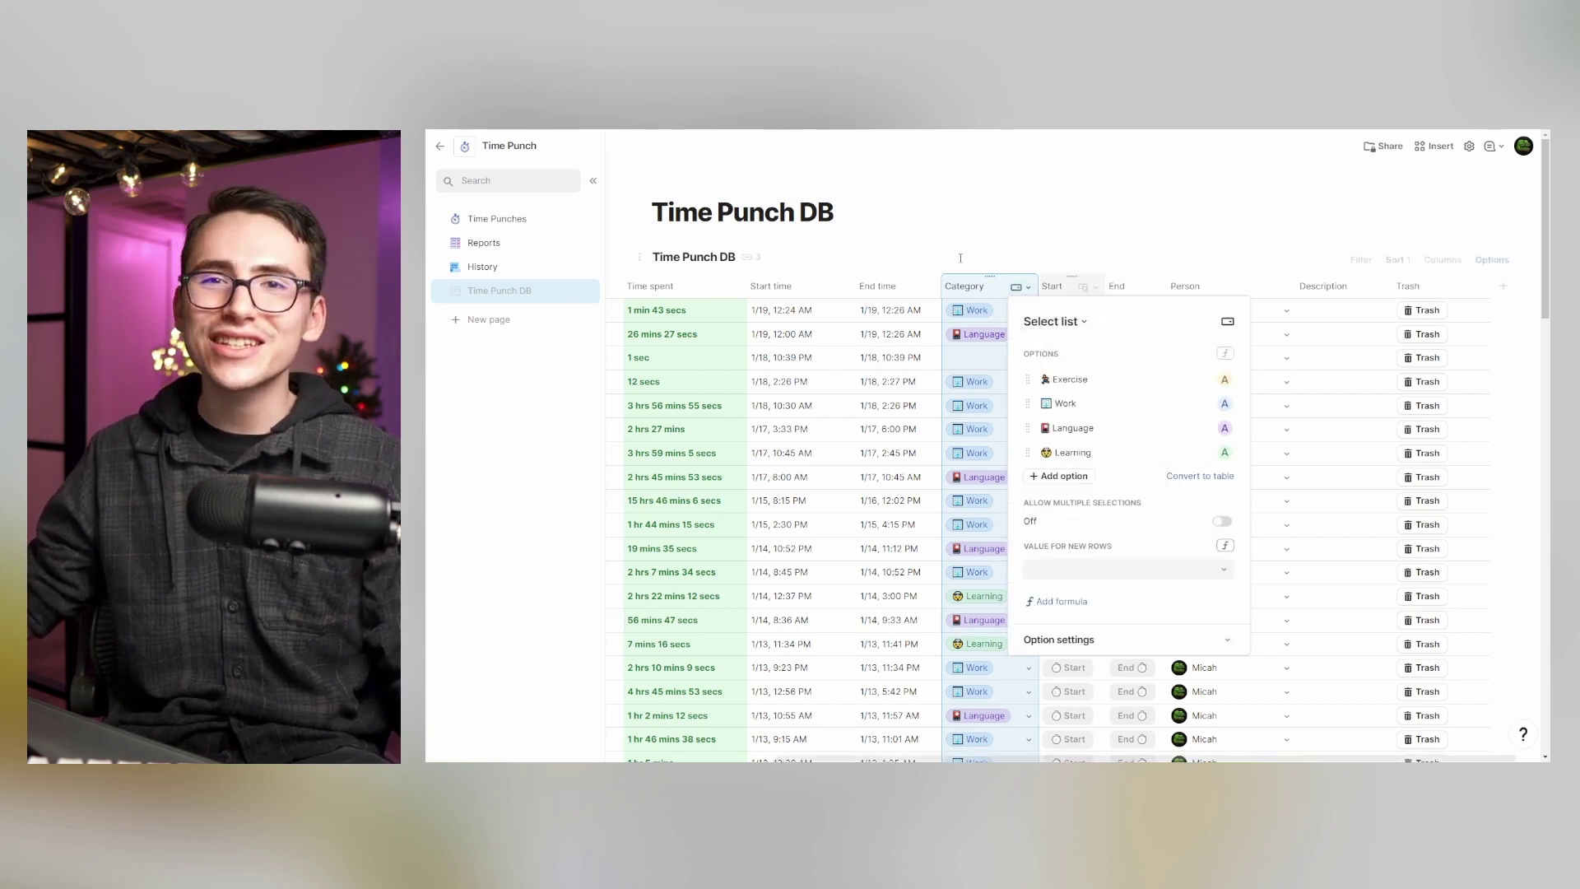
click(1063, 478)
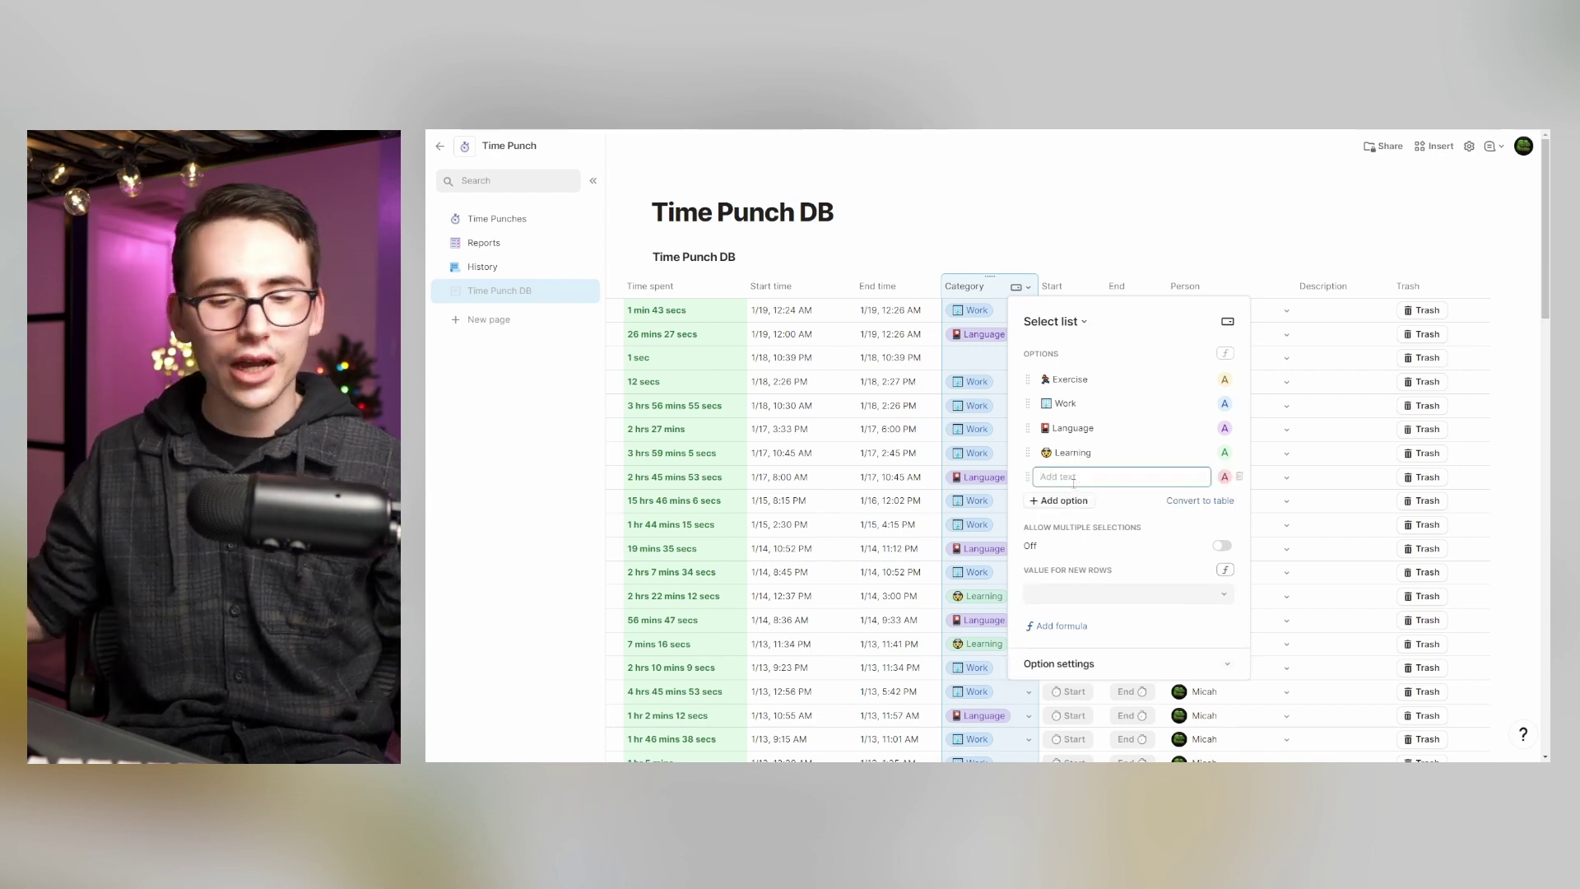
key(super+period)
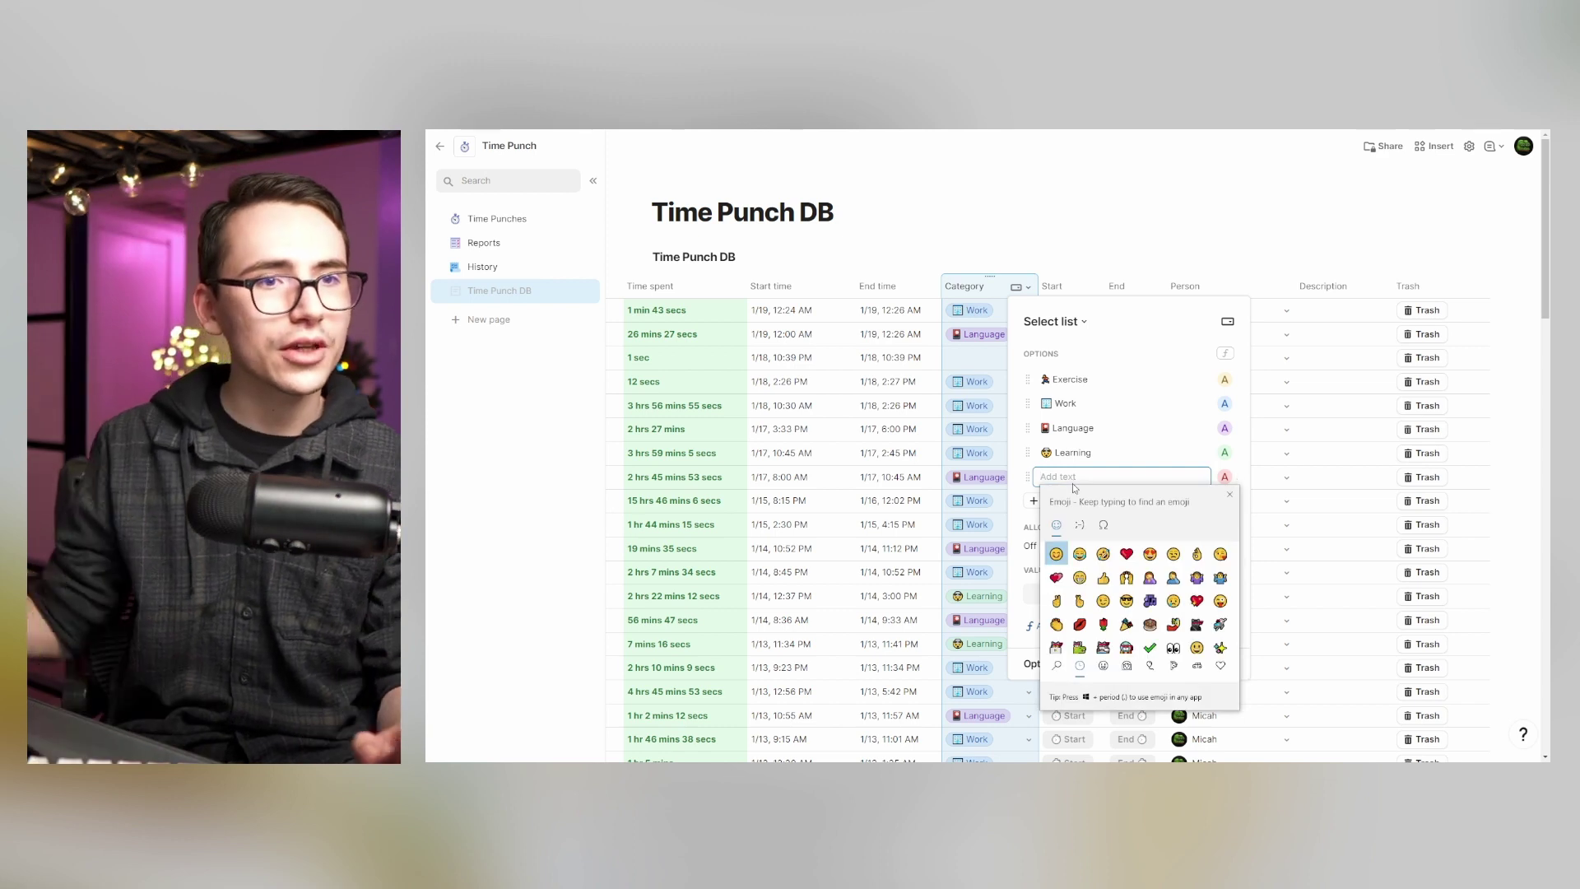
click(1127, 554)
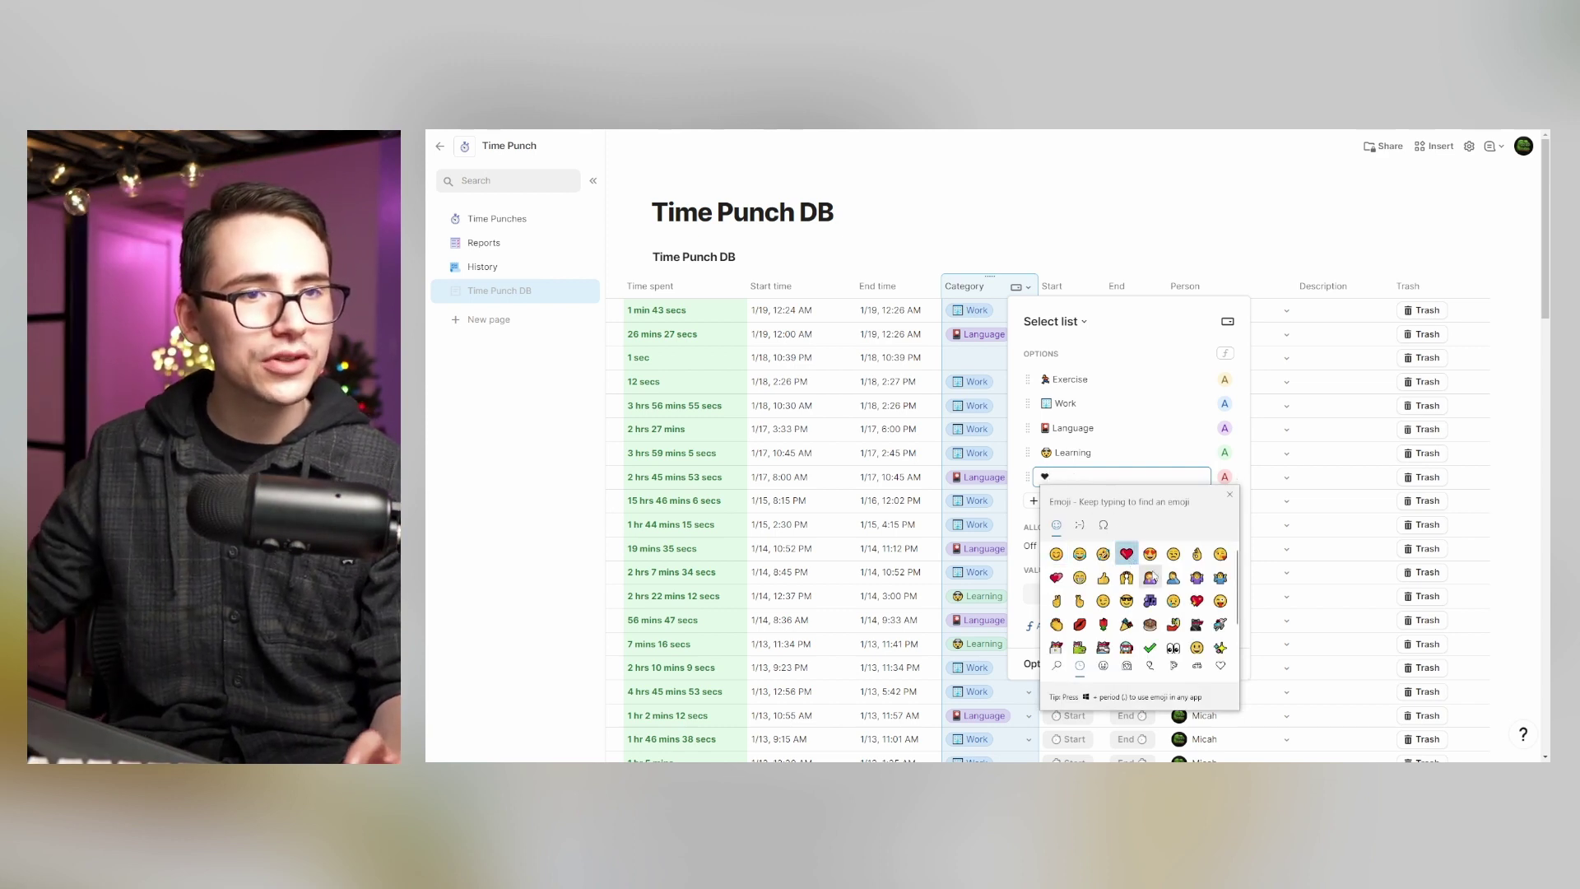
click(1126, 578)
click(1083, 476)
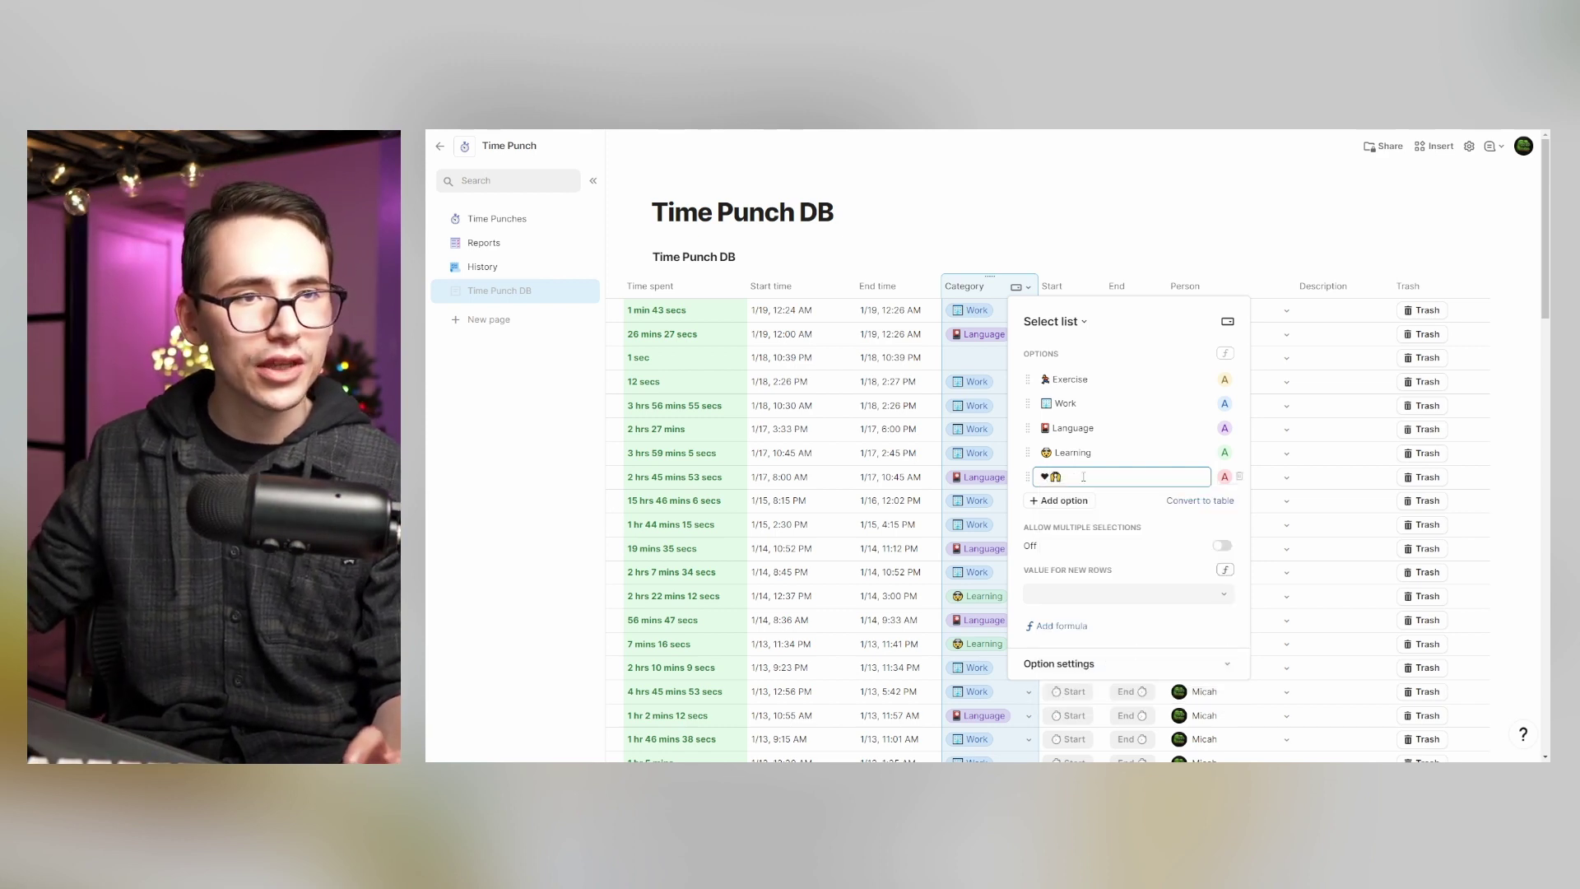
key(Home)
key(Delete)
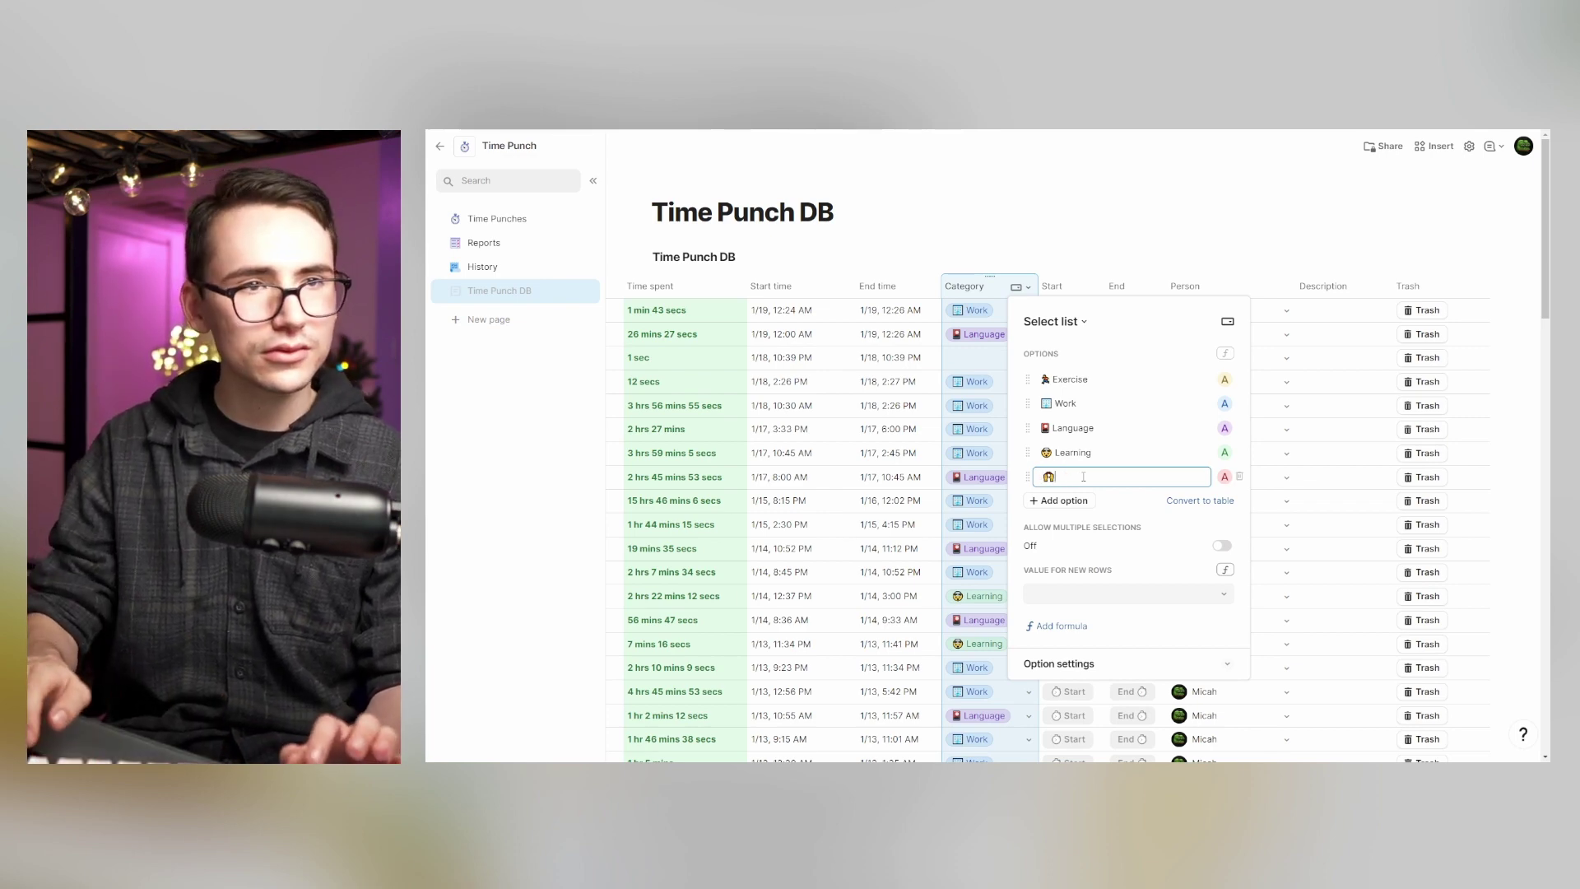
text(Fun)
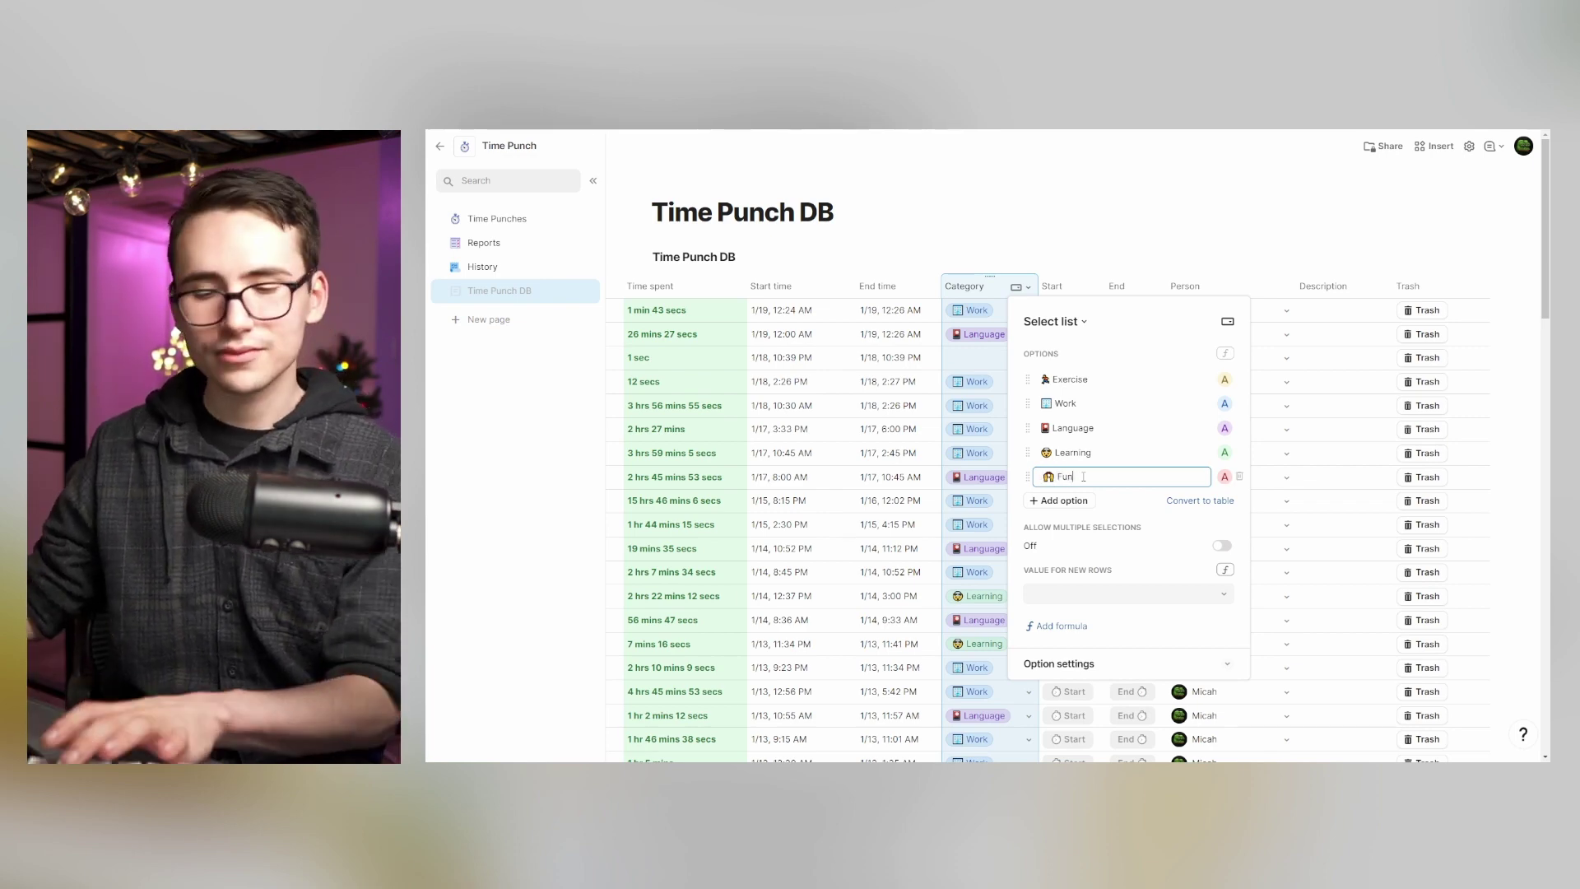
key(Return)
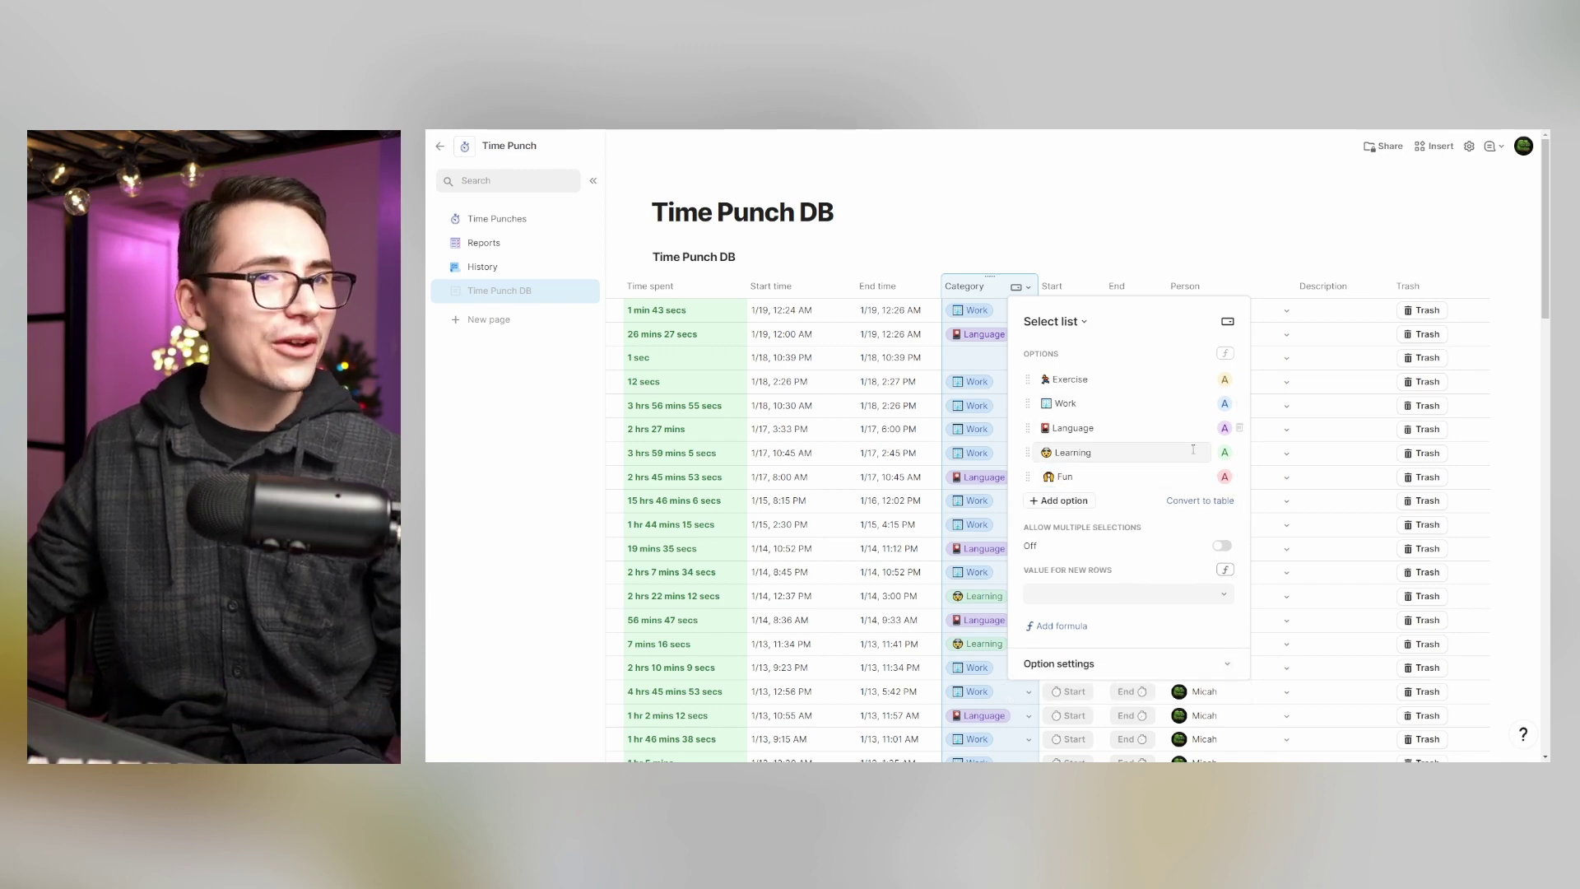
- Colour the Fun option purple, tag the 1-sec row as Fun, and widen Category
click(1225, 477)
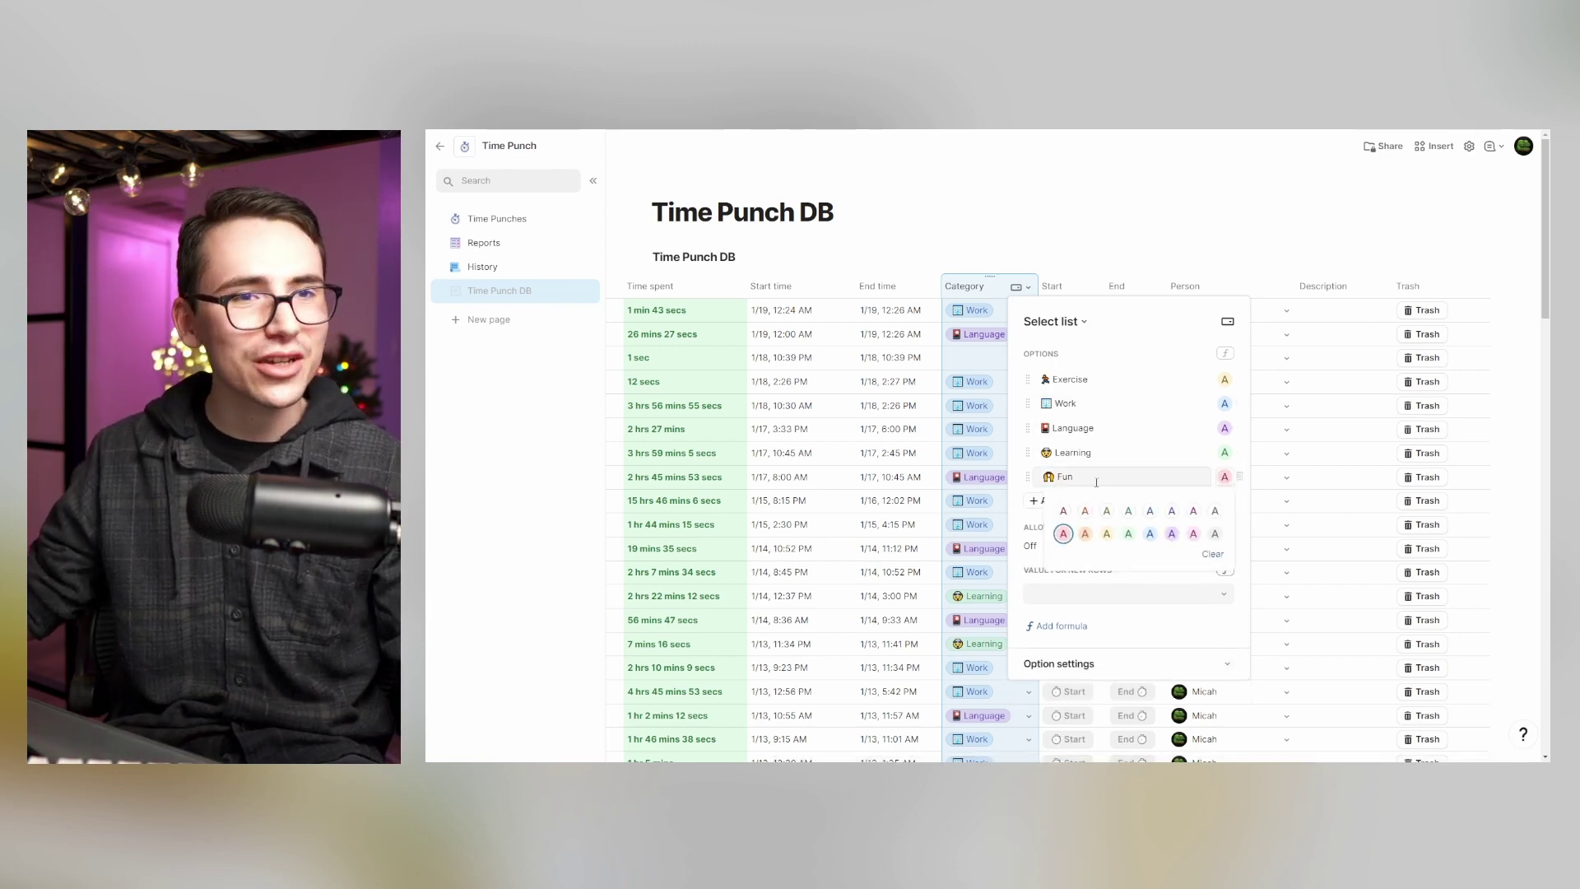
click(1200, 538)
key(Escape)
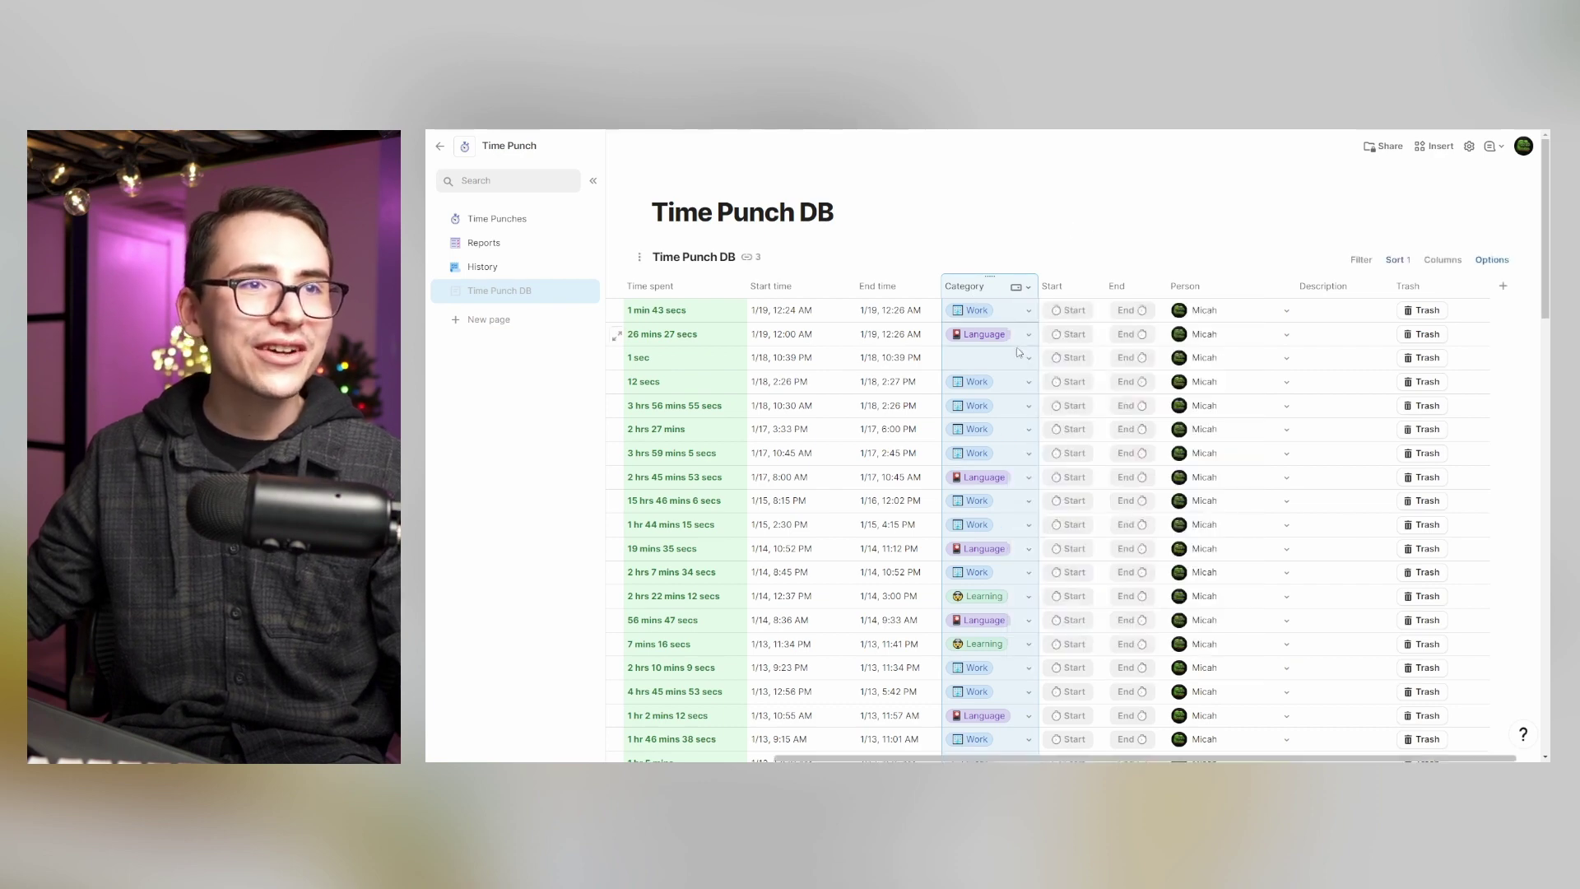
click(1021, 355)
click(992, 482)
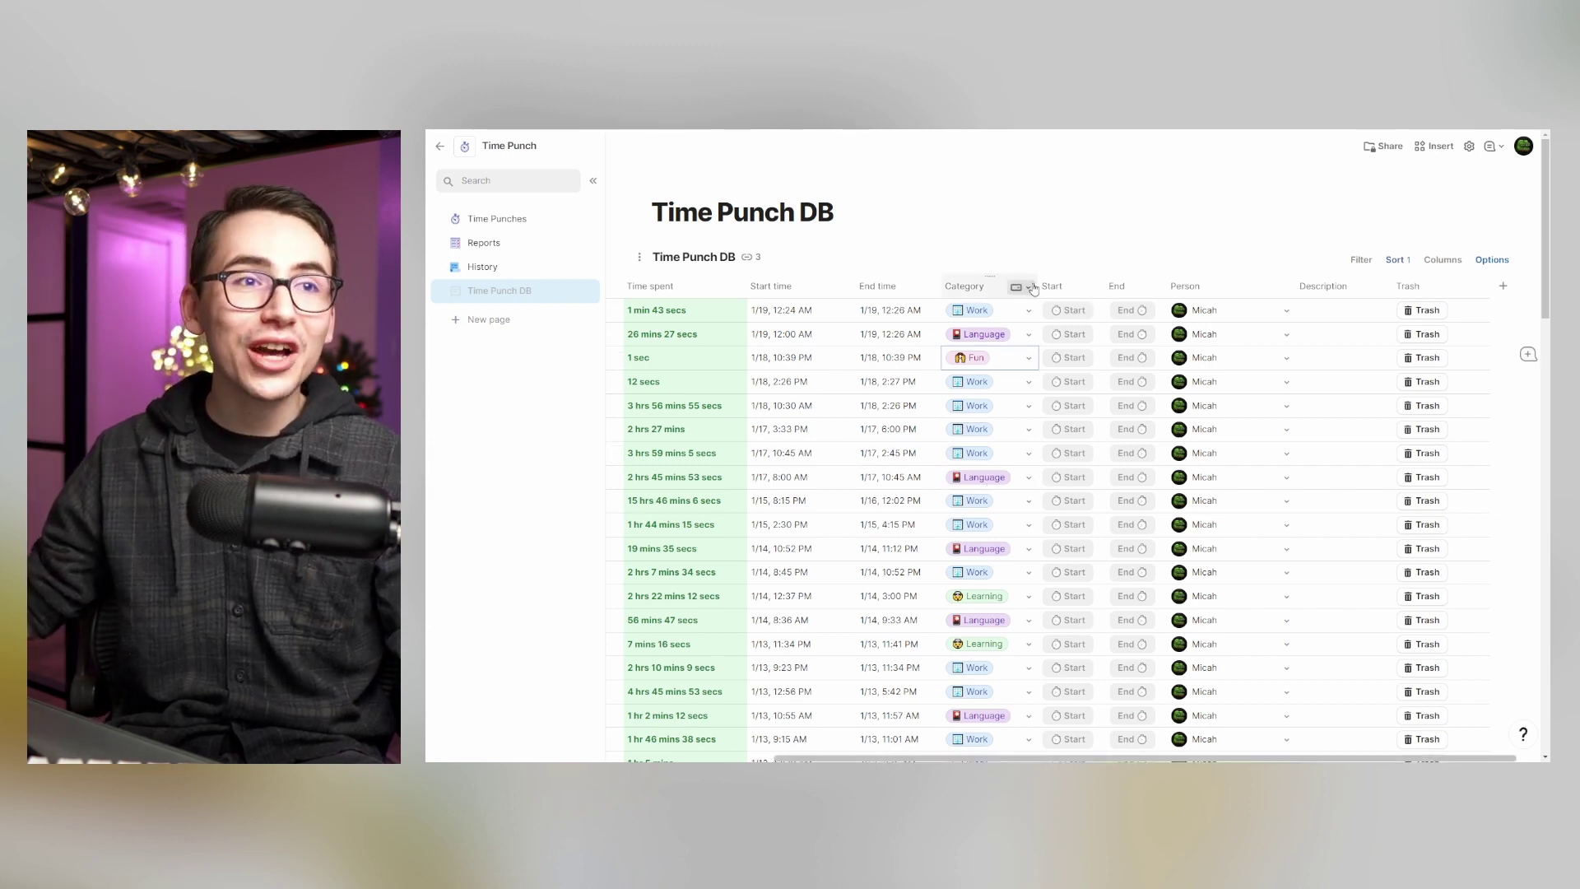
click(1030, 286)
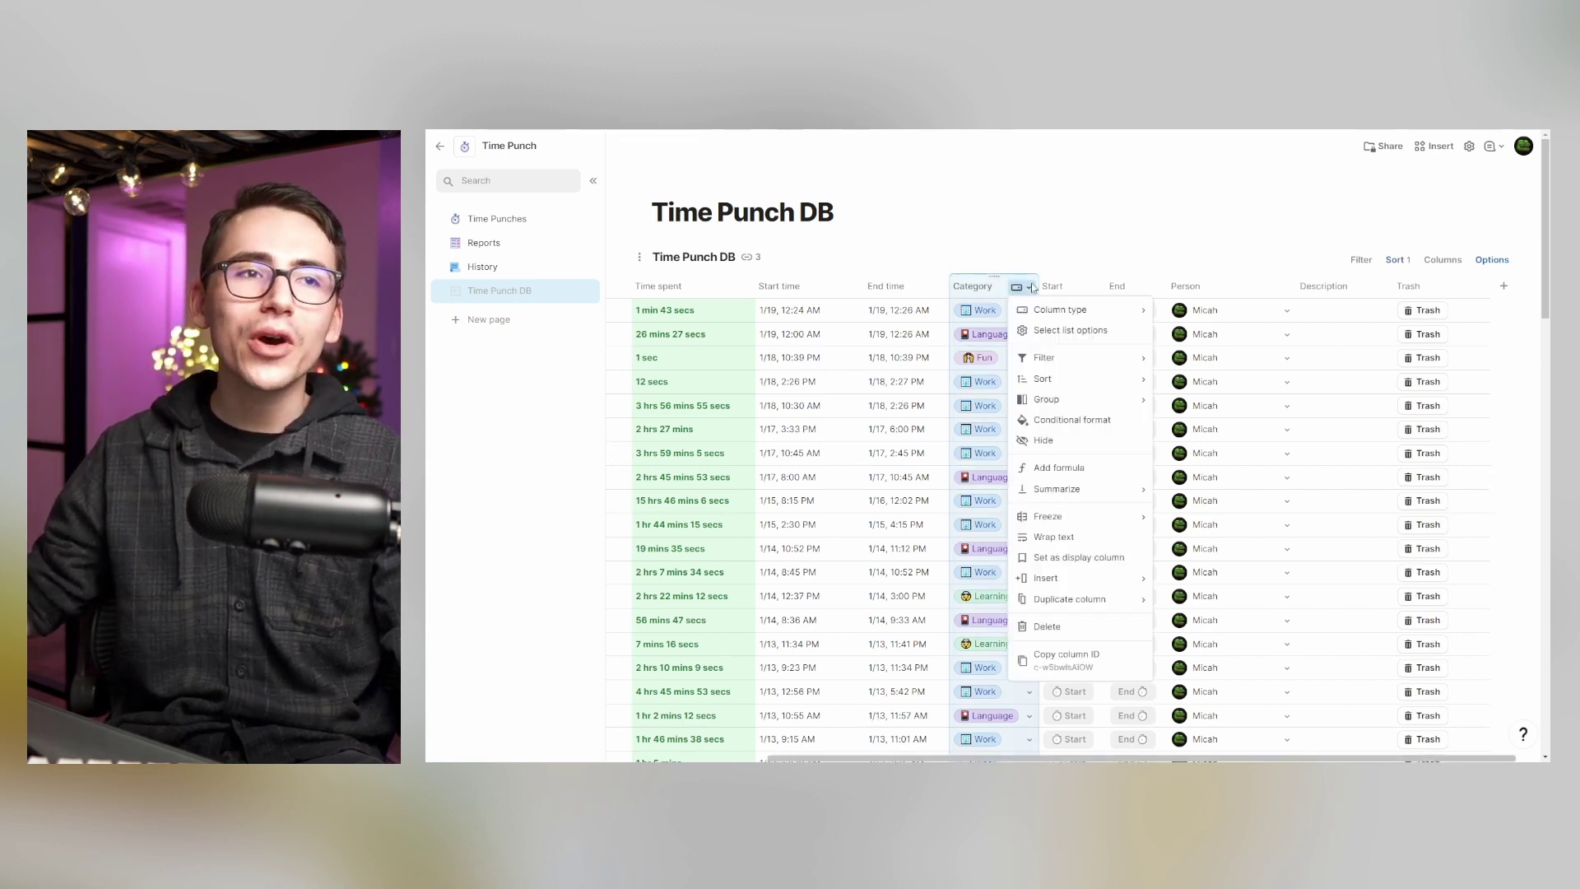
drag(1039, 284, 1056, 284)
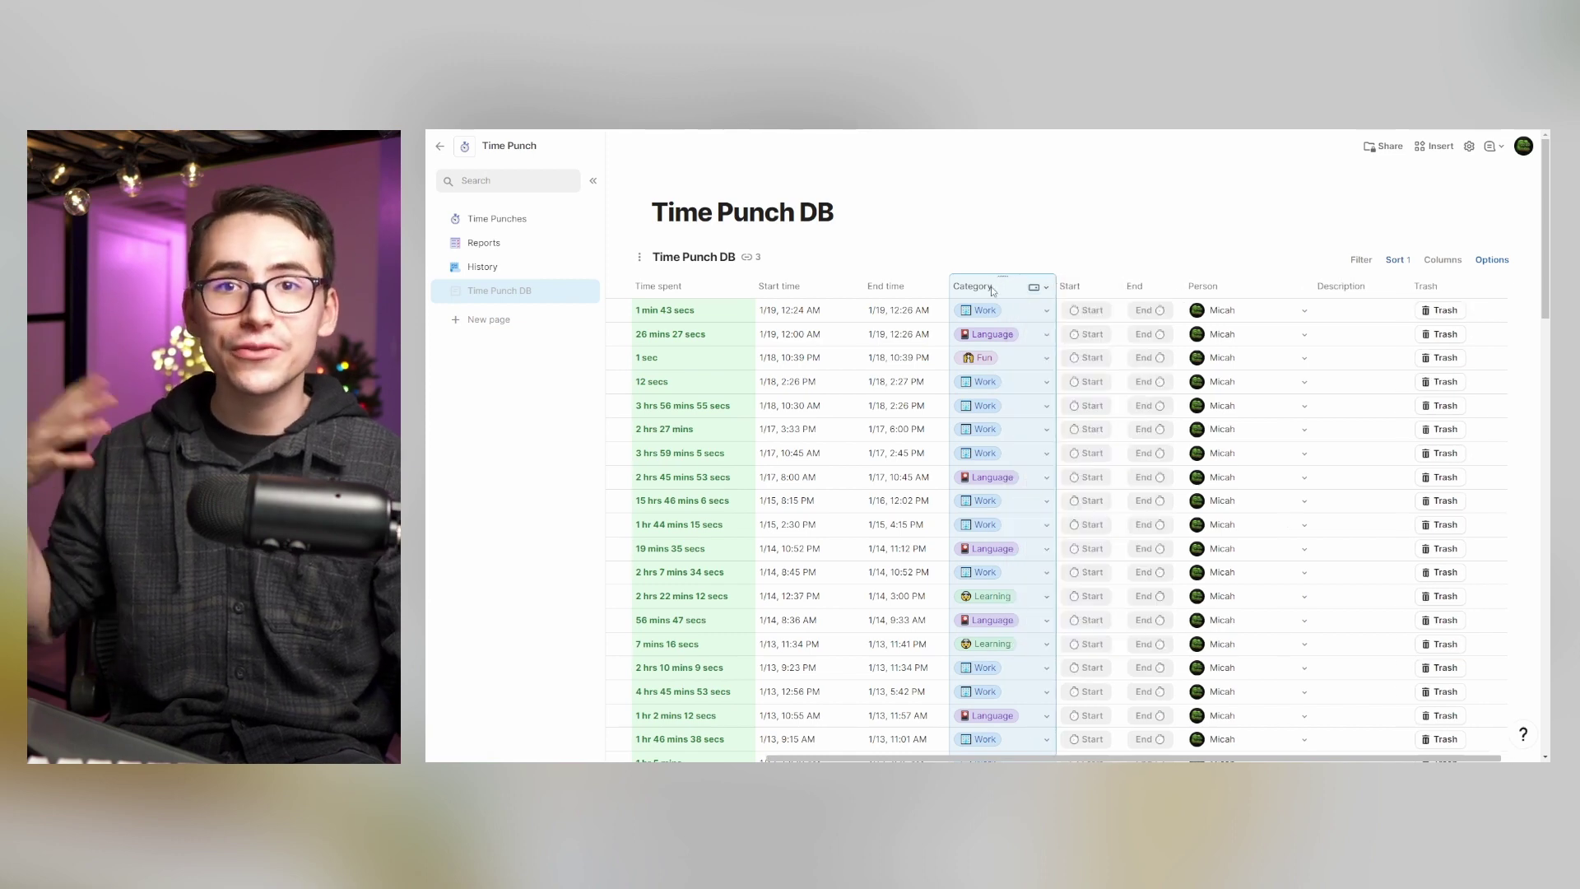
- Go to the Time Punches page and select the category summary totals
click(535, 220)
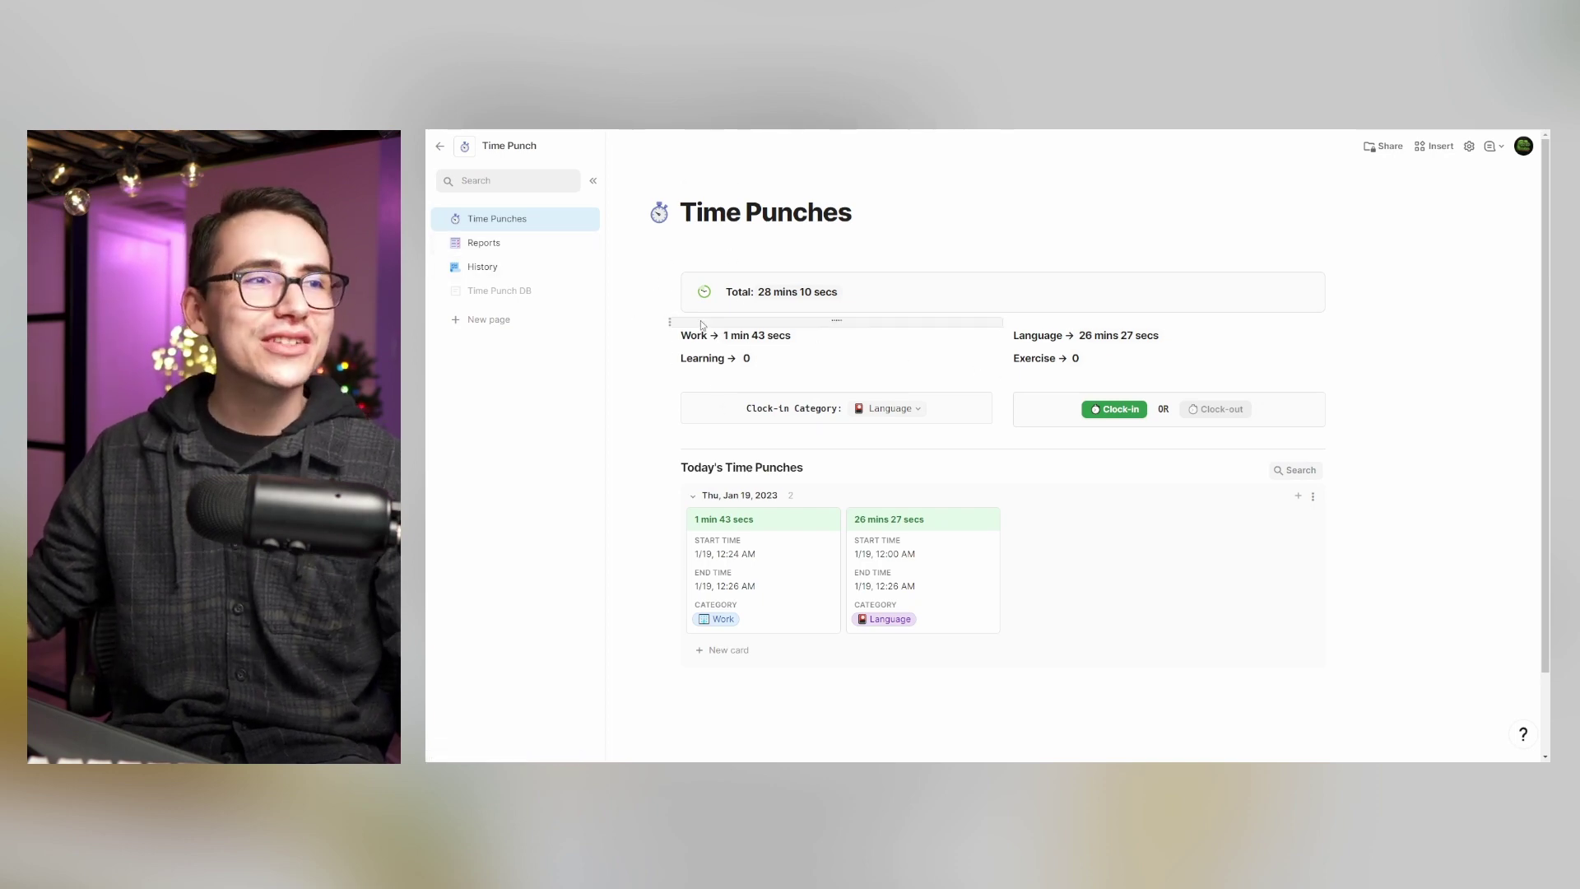
drag(681, 358, 847, 356)
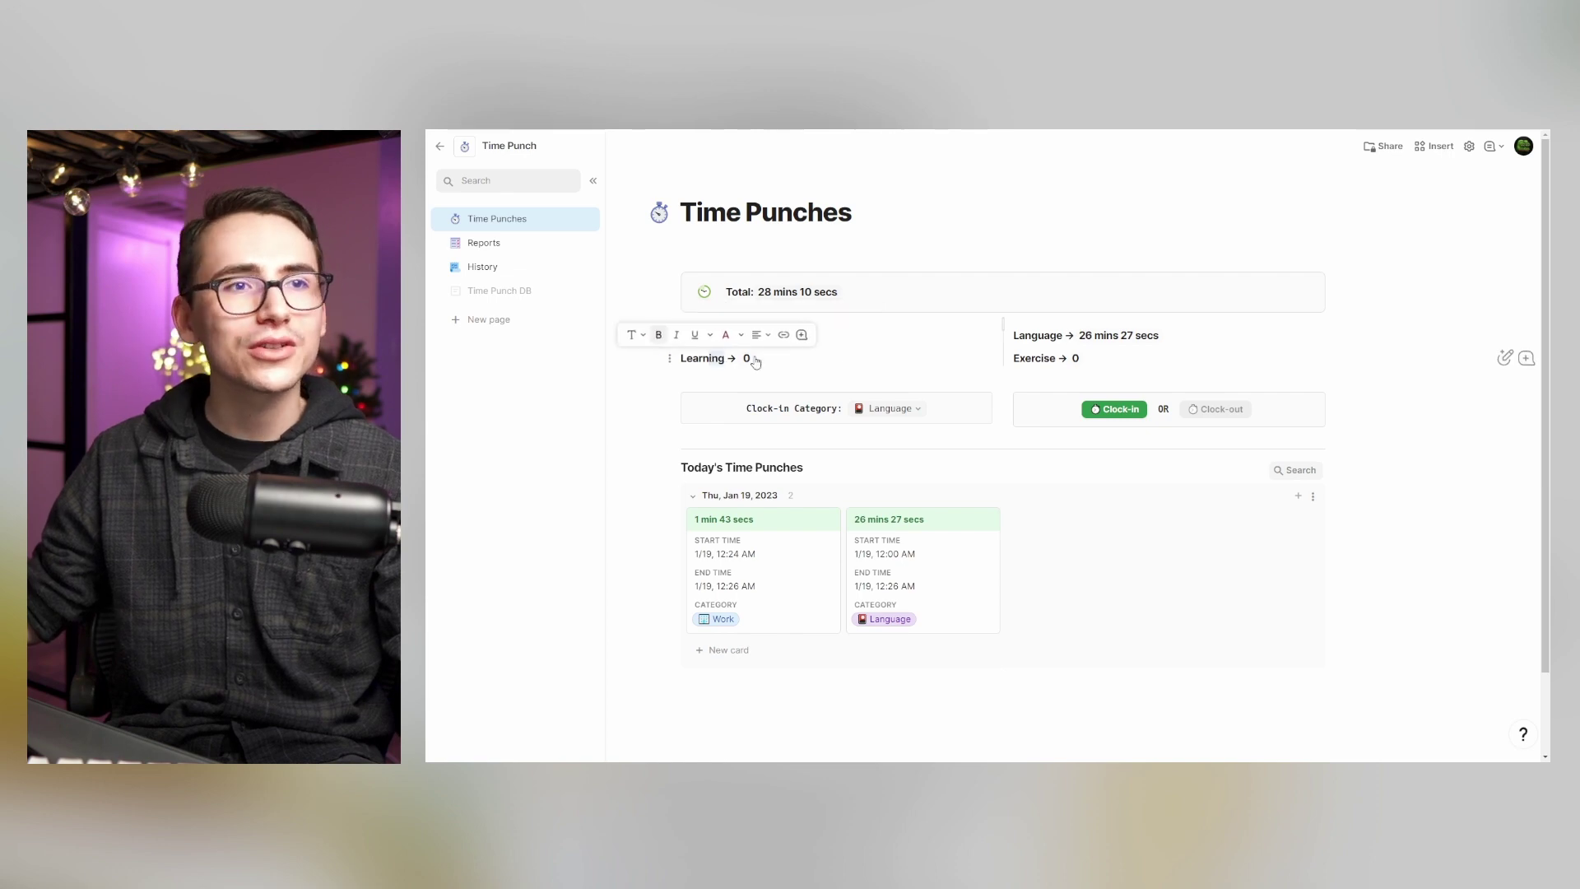
drag(1039, 346, 1050, 359)
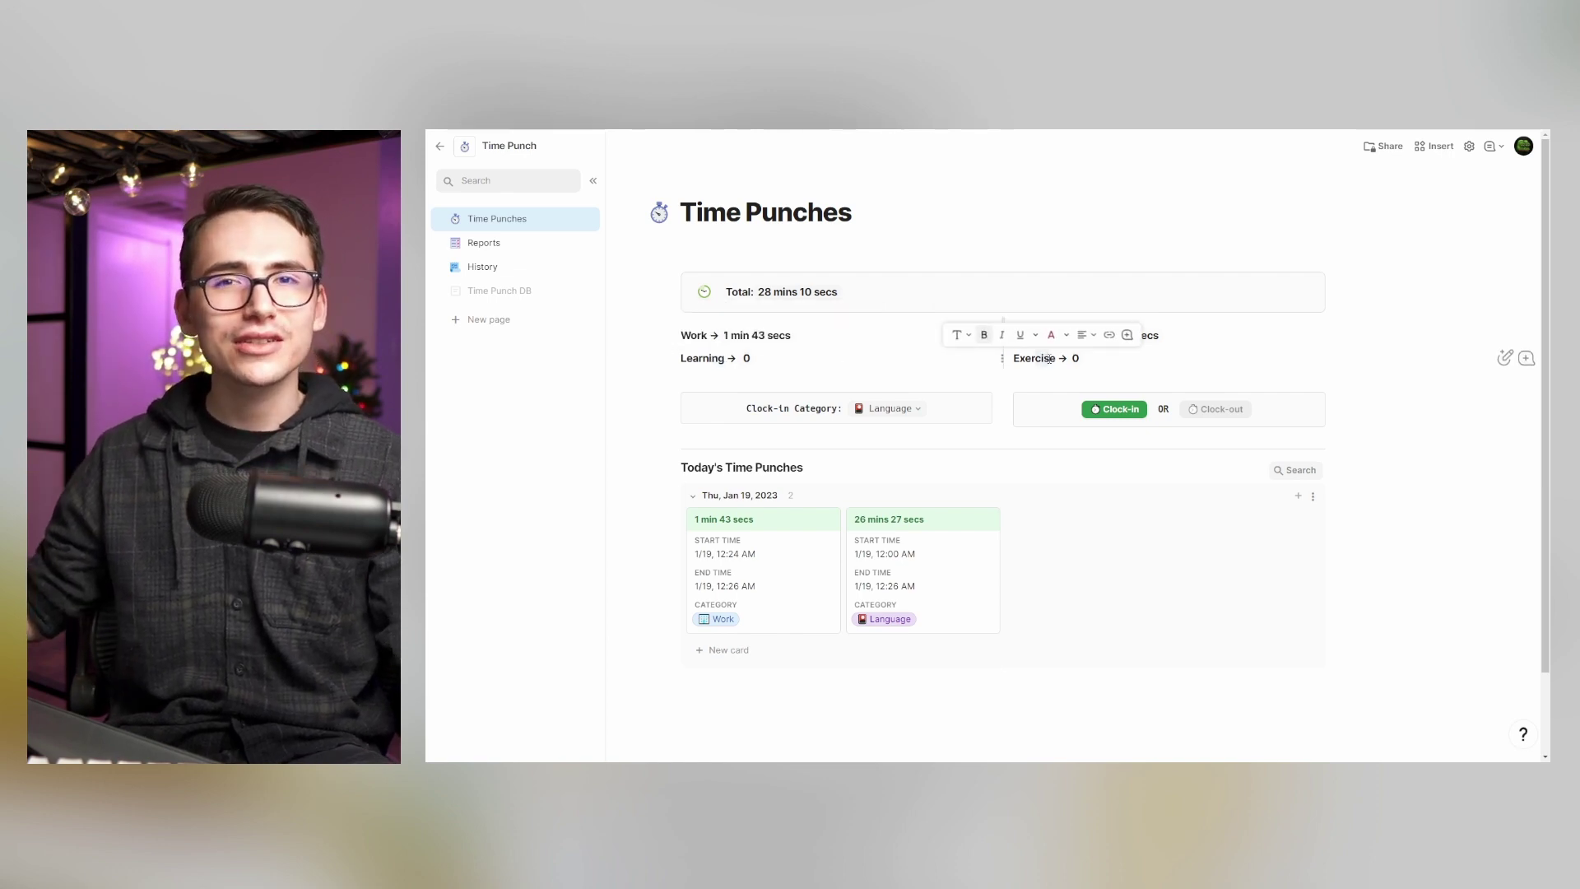
- Inspect the Work total's Filter formula, including its Category reference and Work option
click(759, 337)
drag(867, 398, 722, 379)
click(832, 383)
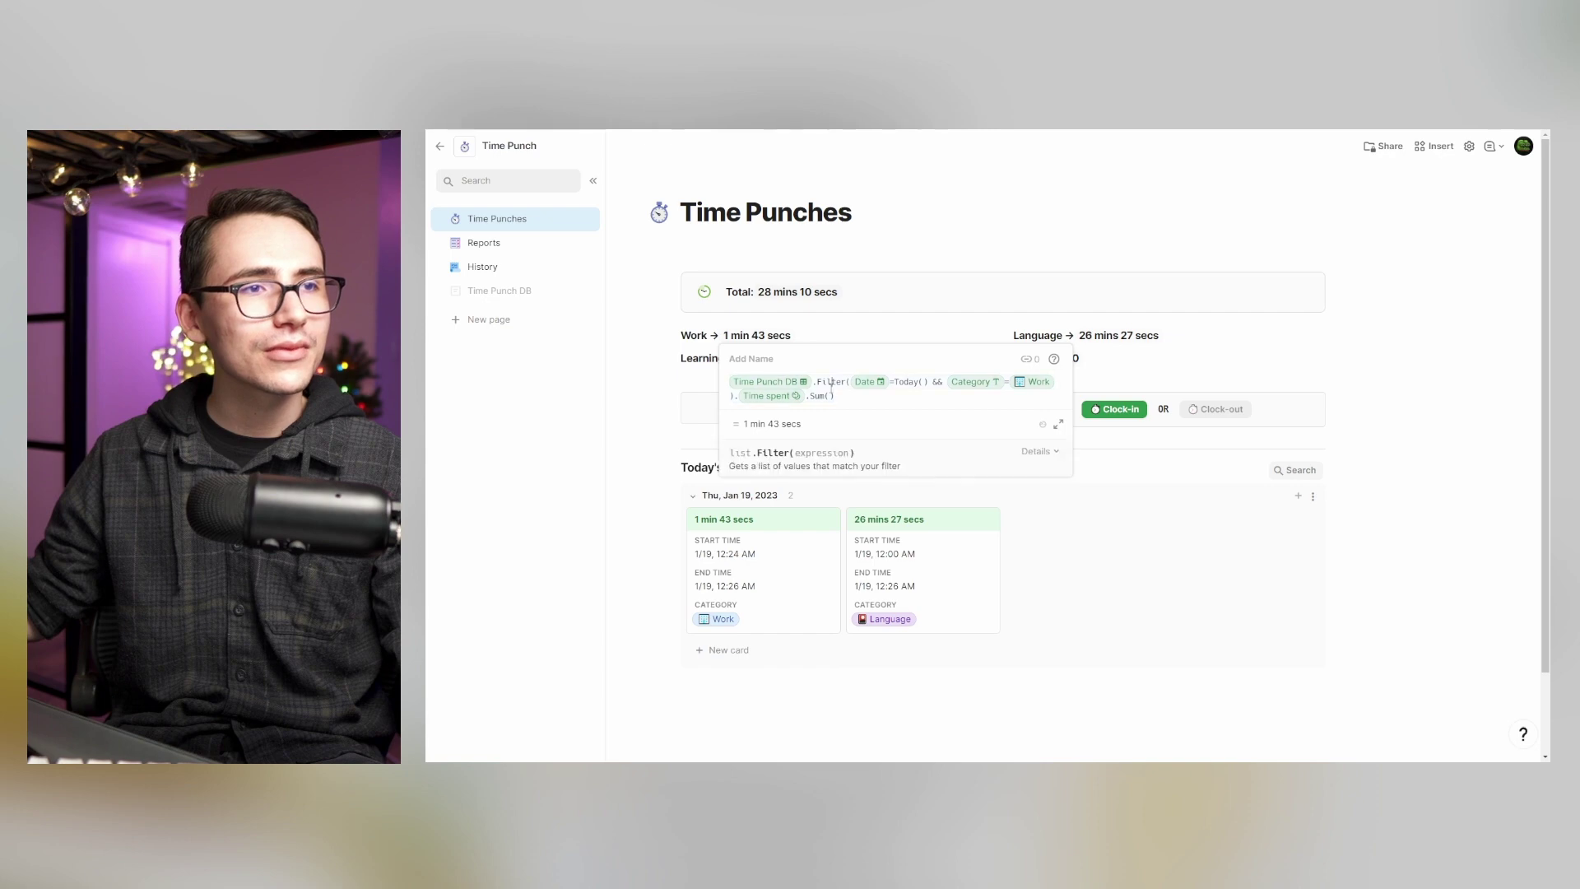
click(963, 385)
click(1036, 384)
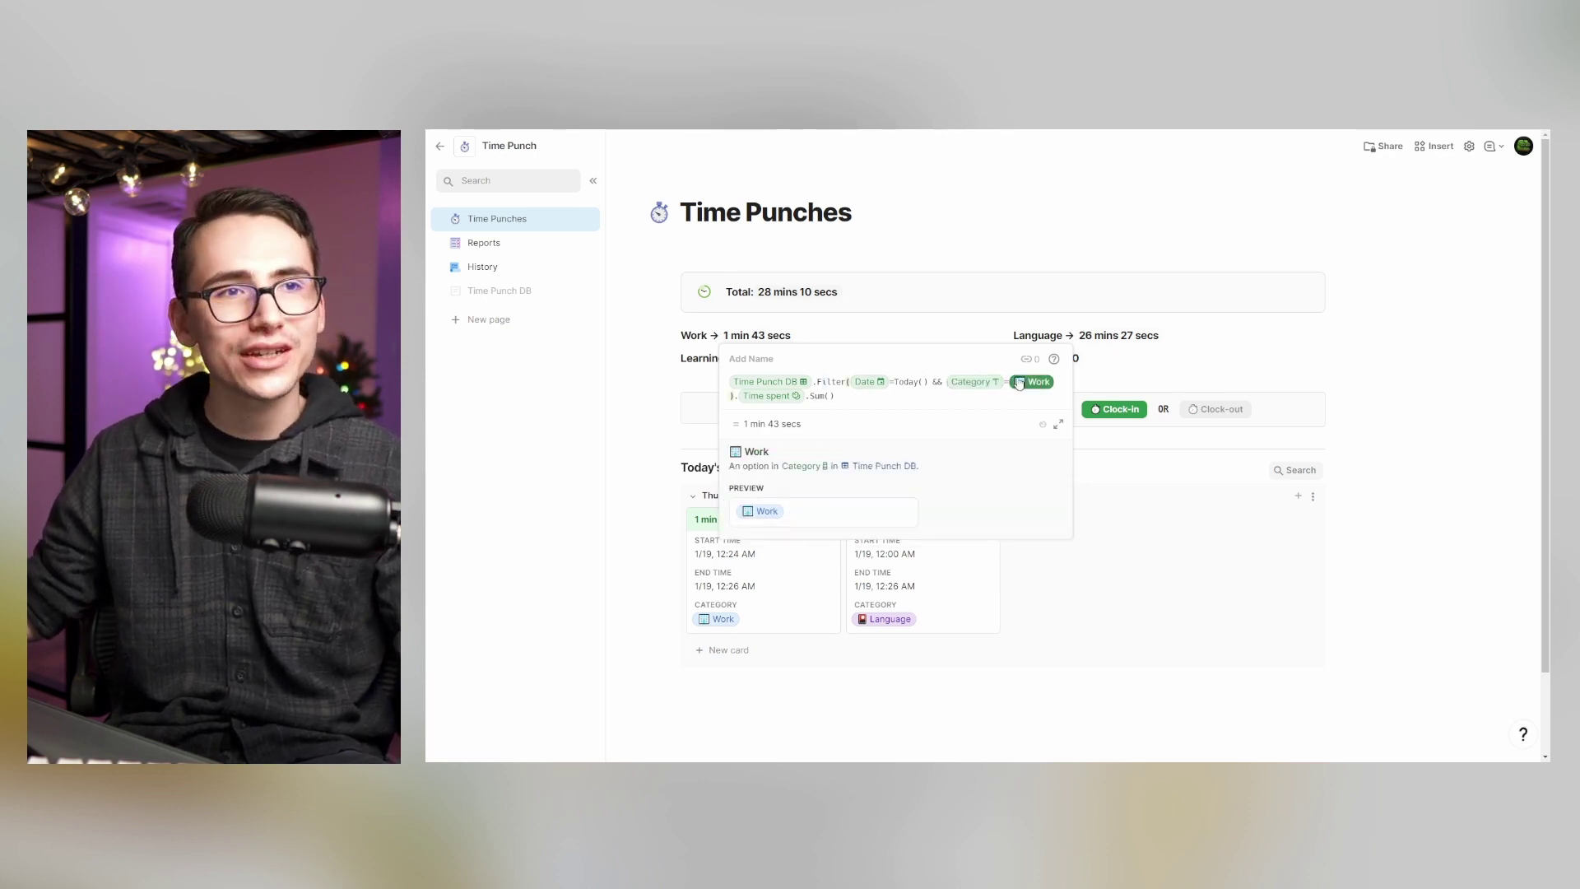
click(693, 342)
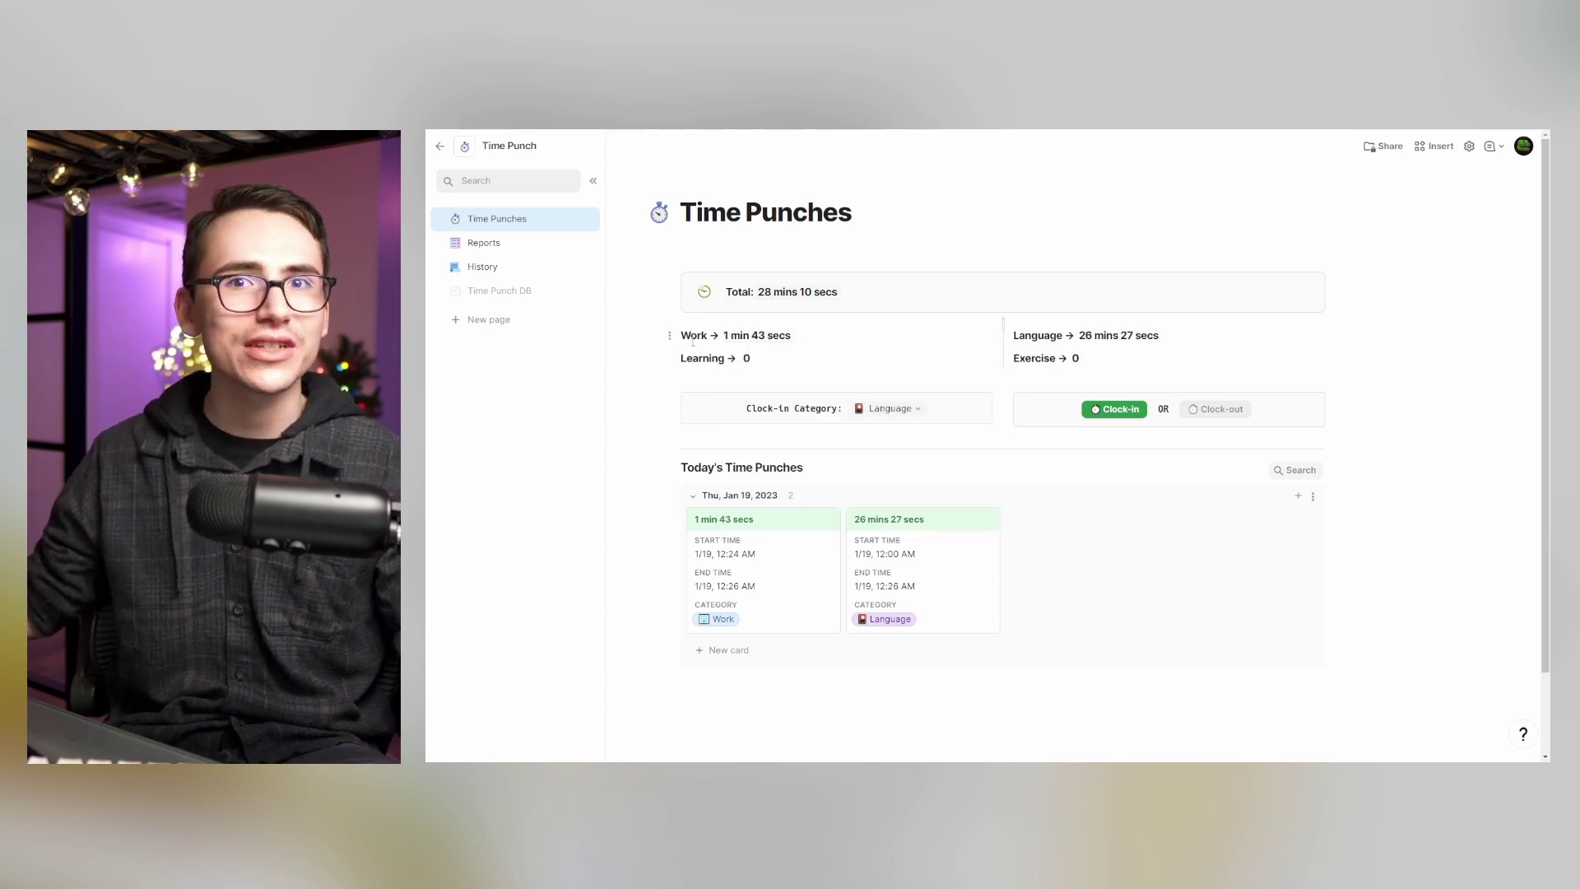
- Add a new empty row to the Time Punch DB table
click(493, 292)
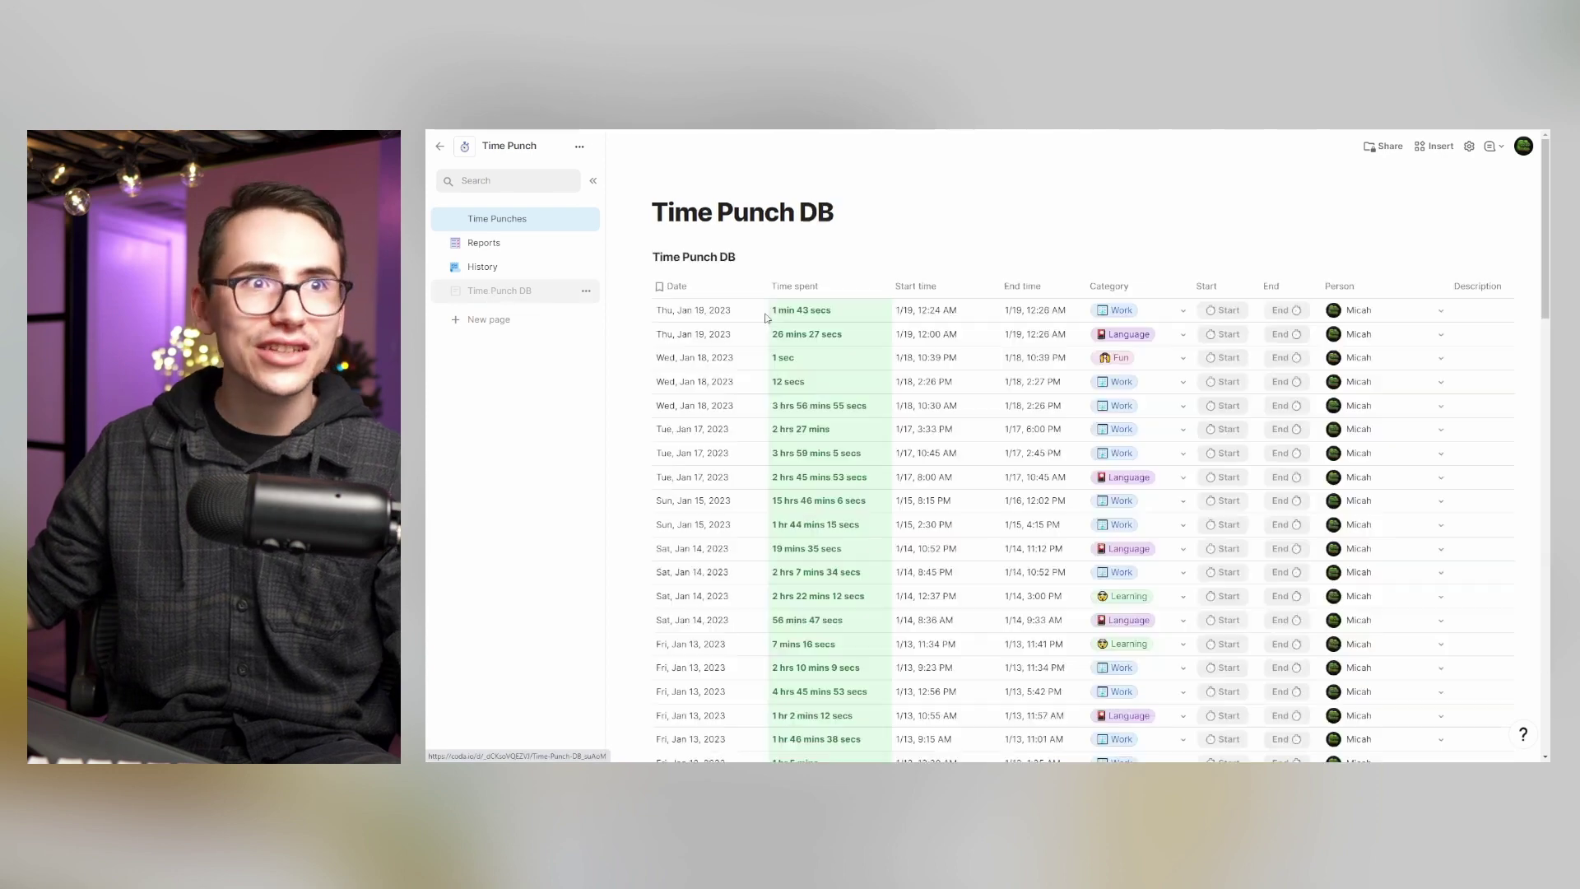
scroll(987, 371, right, 4)
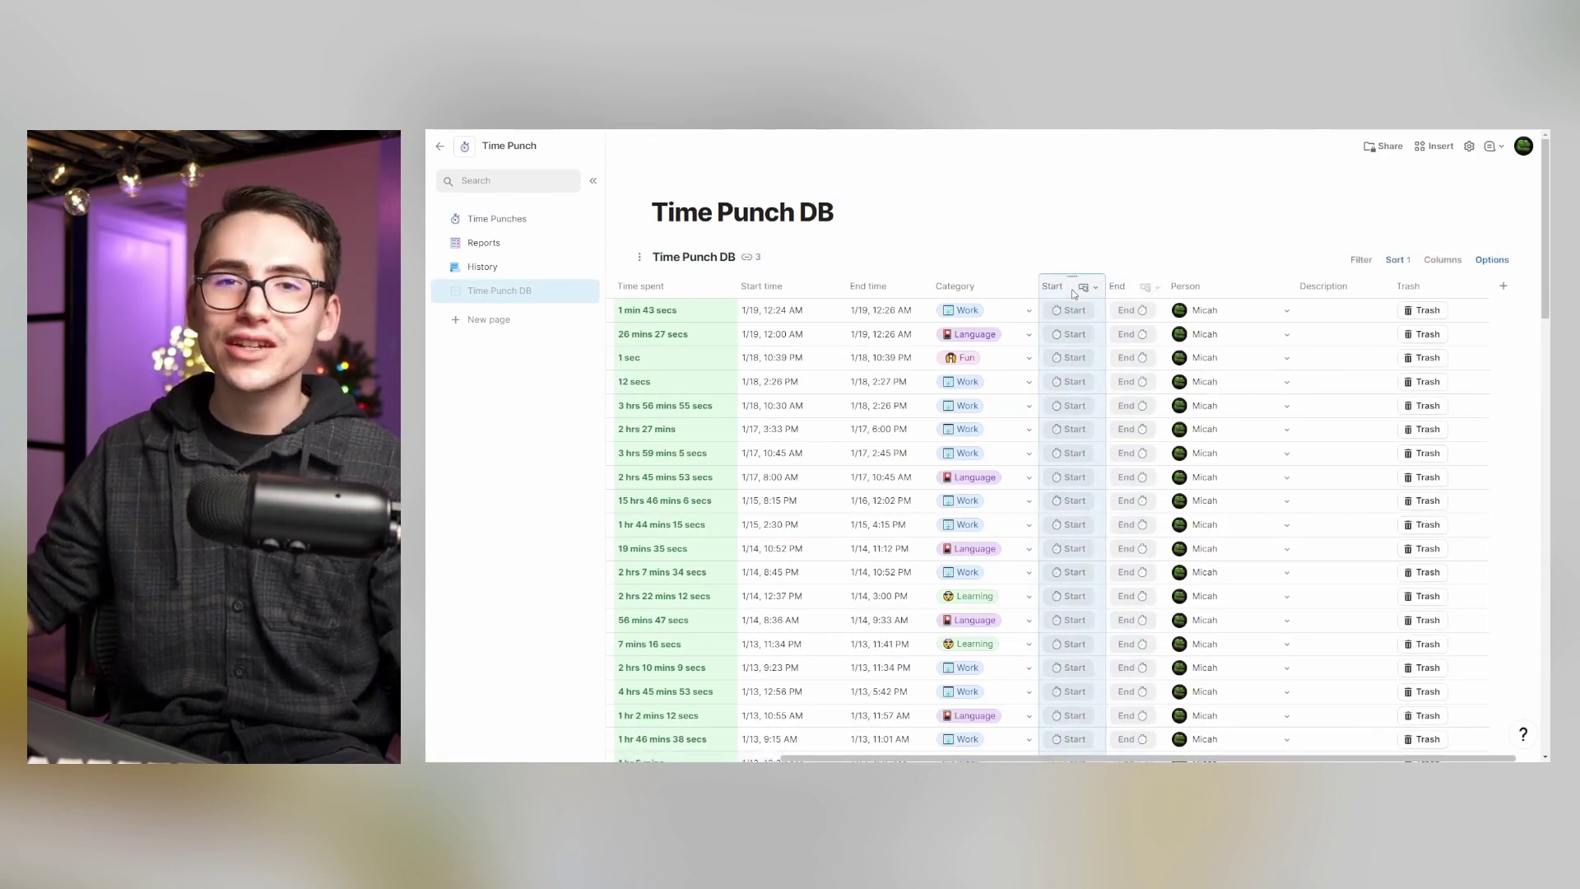
scroll(1078, 371, down, 10)
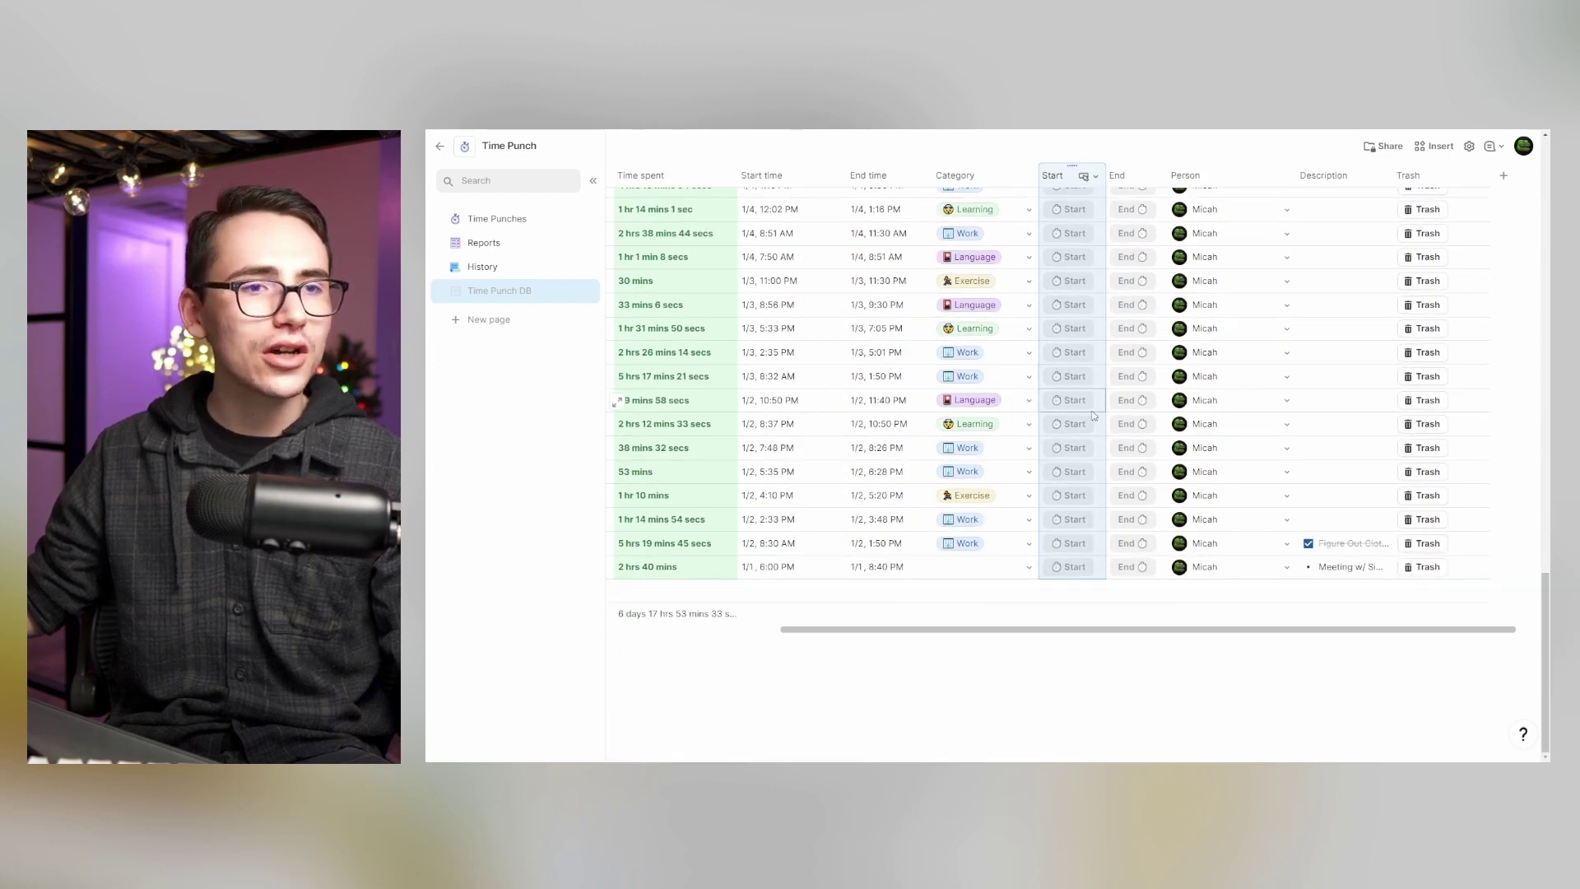
scroll(823, 494, left, 3)
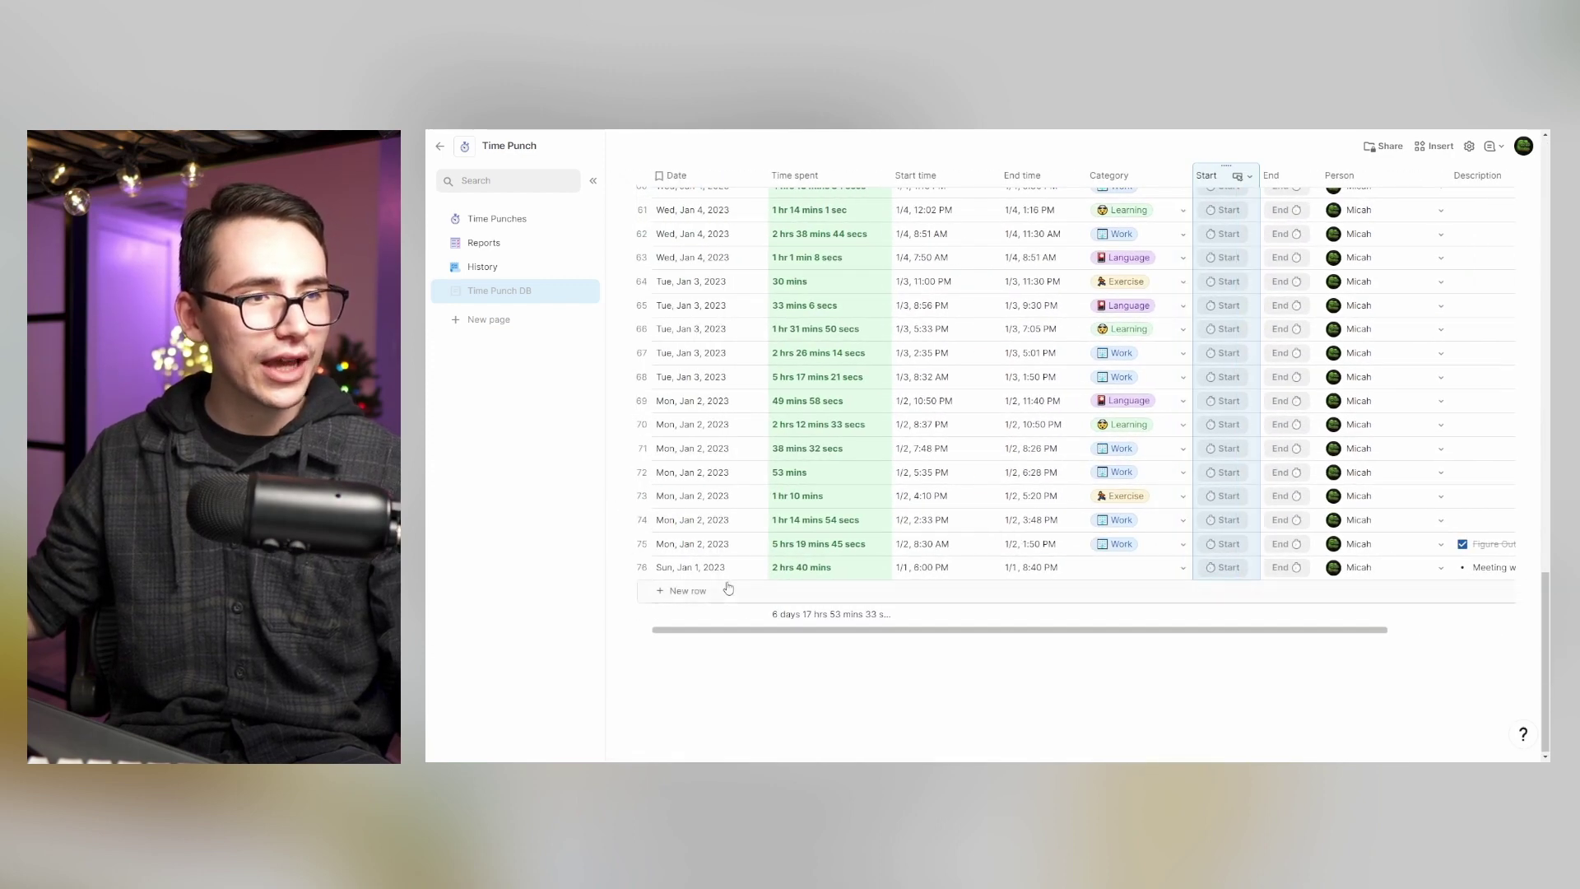
click(728, 588)
scroll(1169, 539, right, 3)
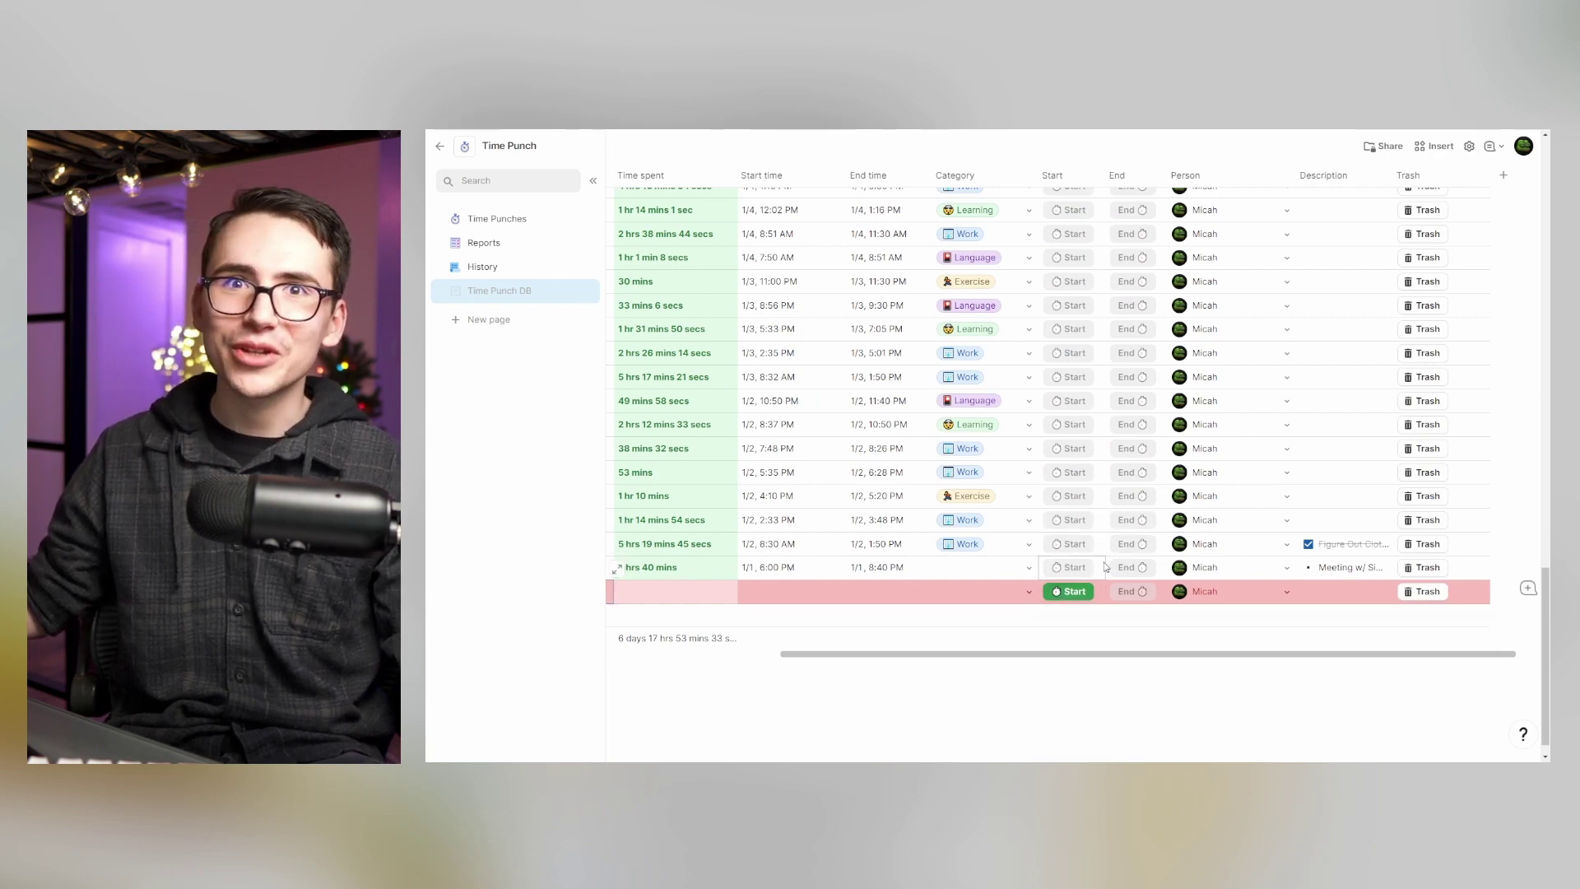
scroll(1106, 566, left, 3)
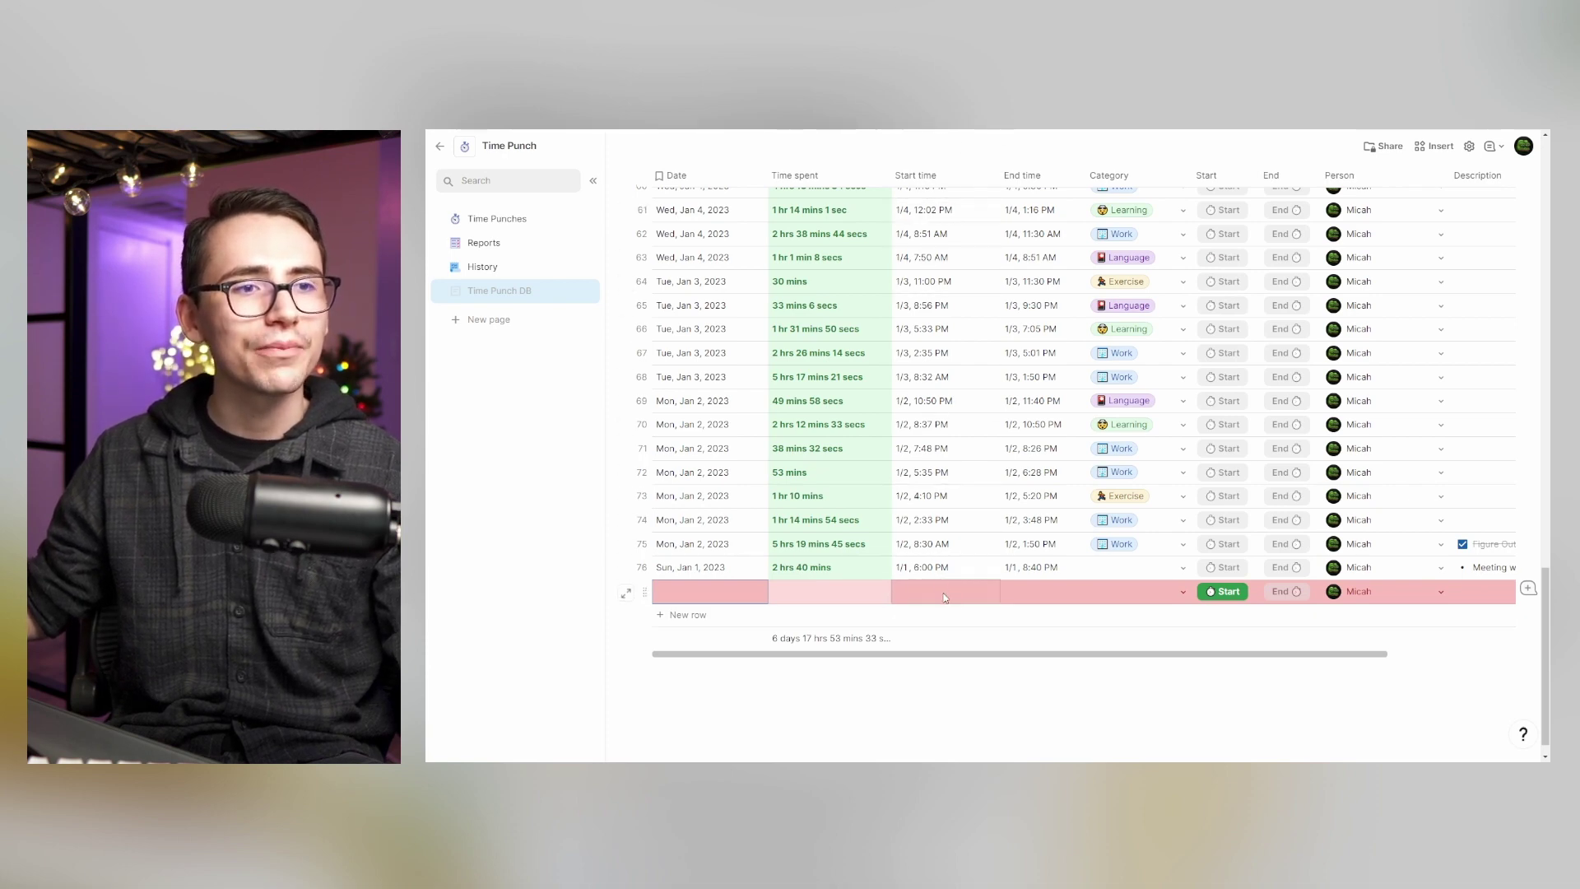
- Record a 4-second punch on the new row with its Start and End buttons
click(1223, 591)
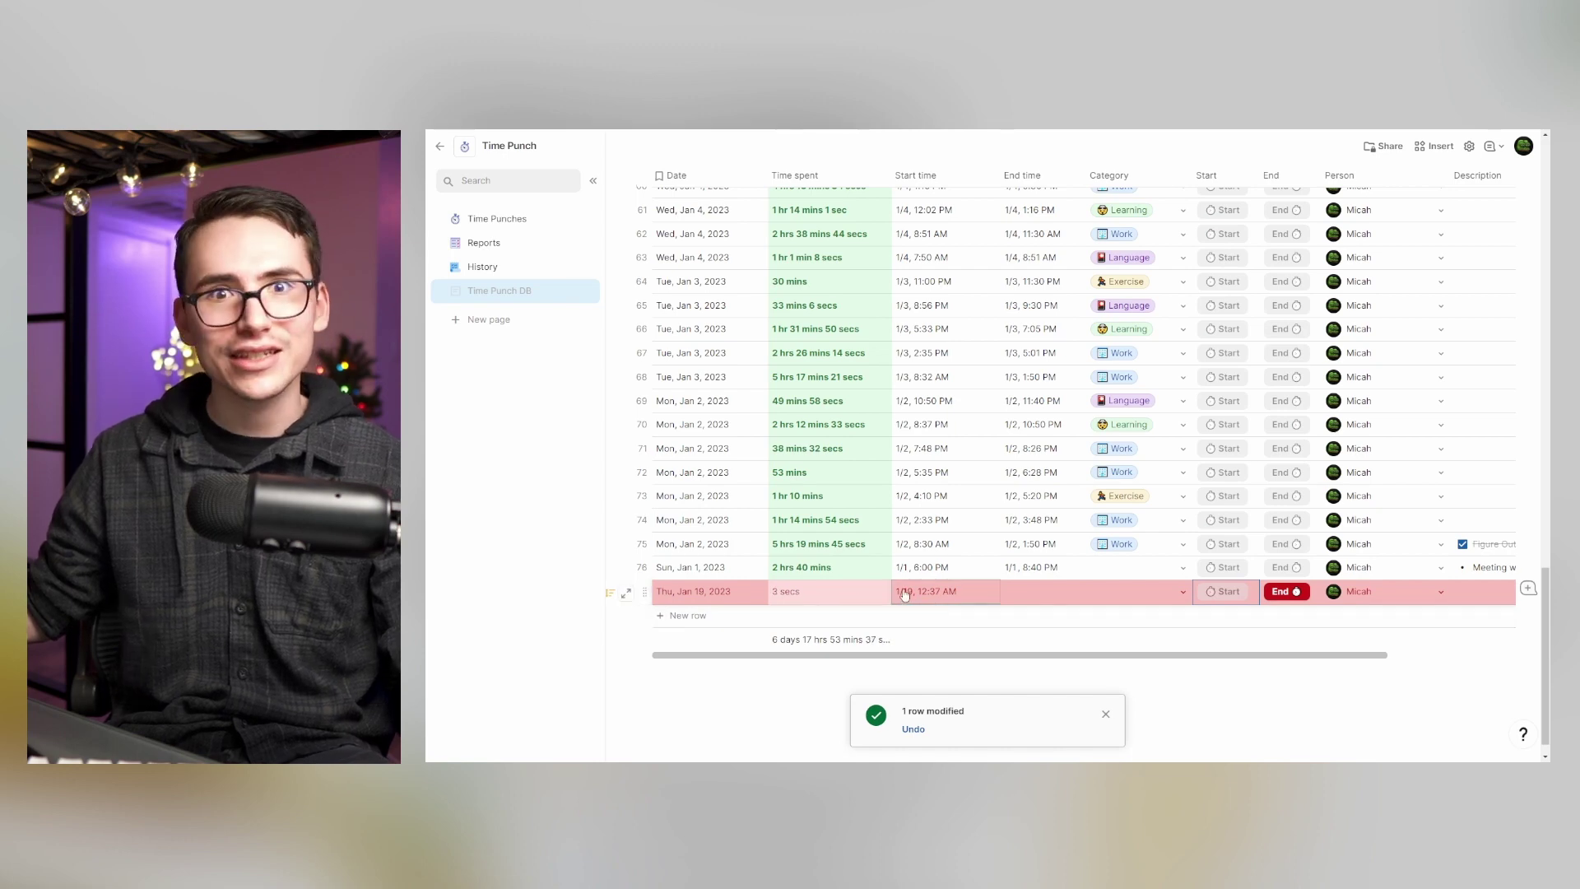
click(1287, 591)
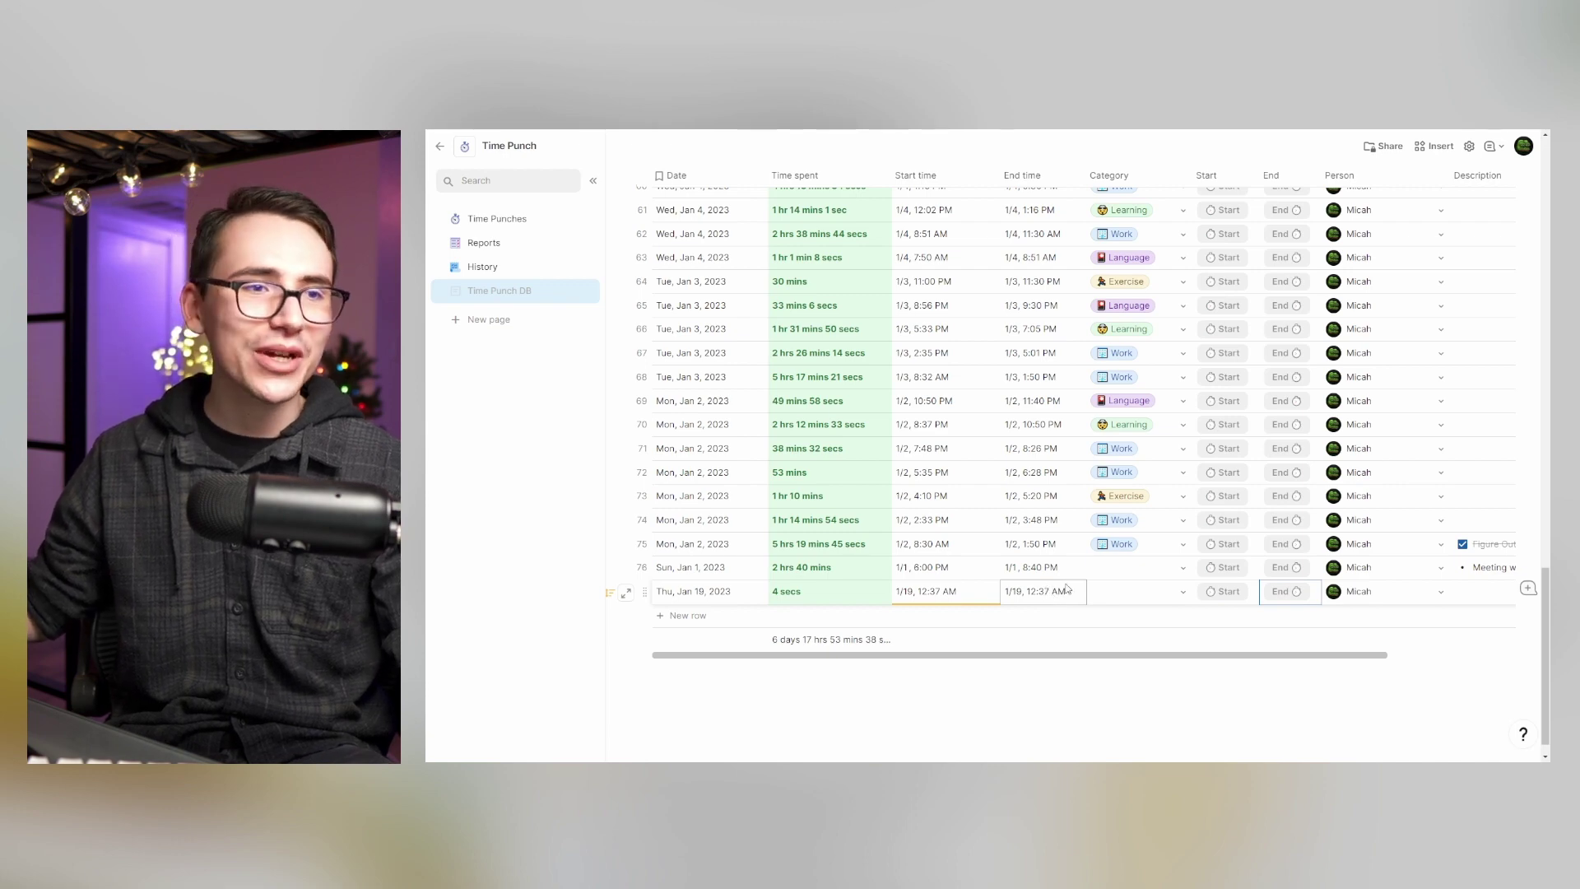
scroll(1068, 588, right, 3)
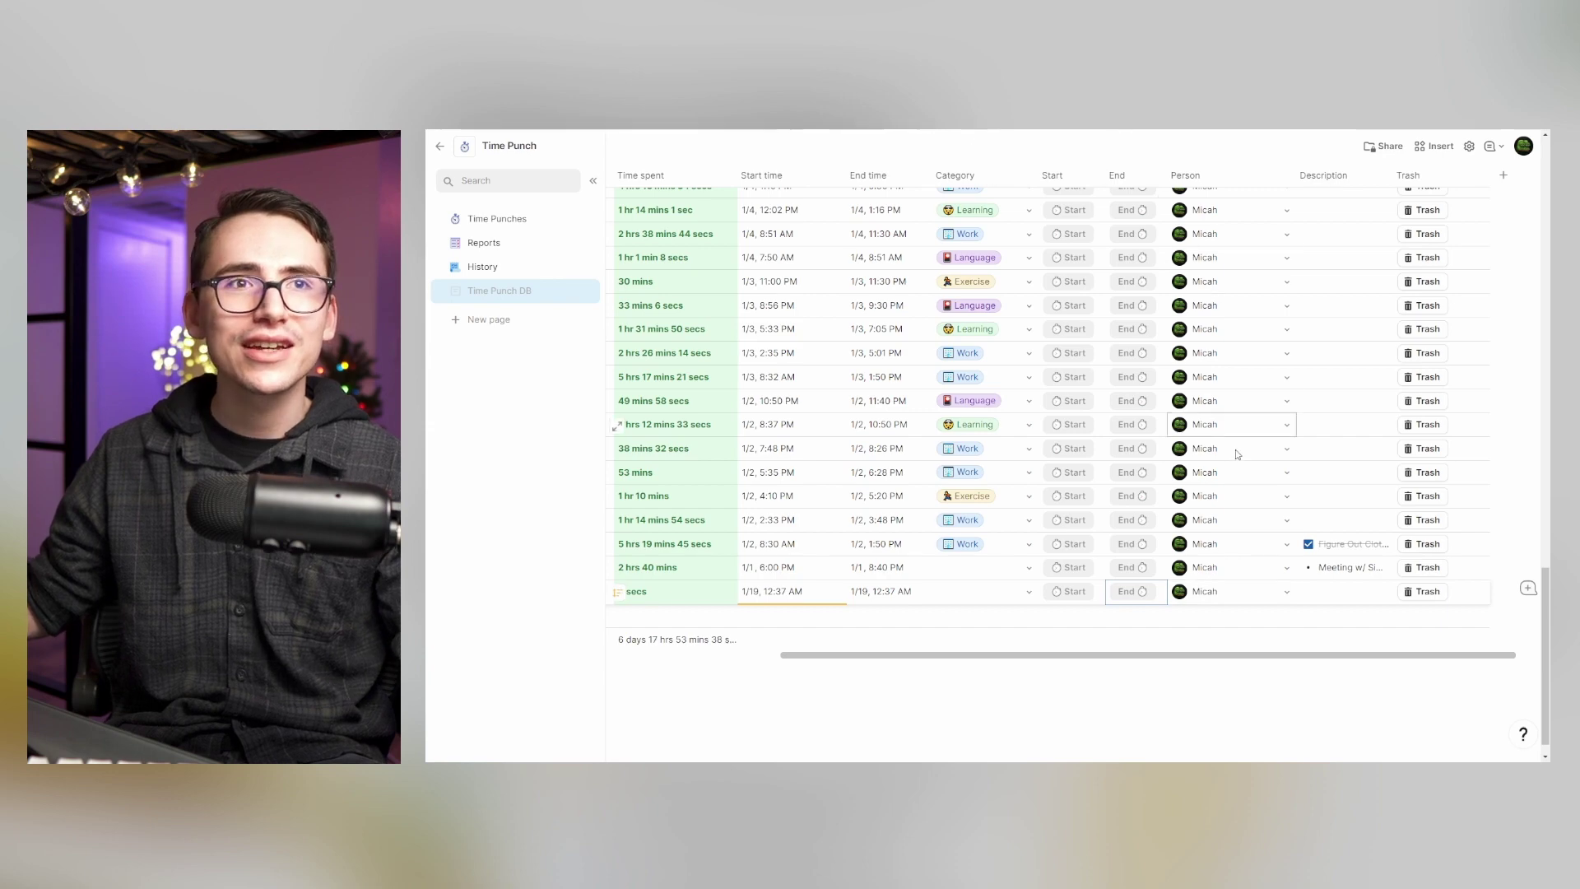
click(1280, 176)
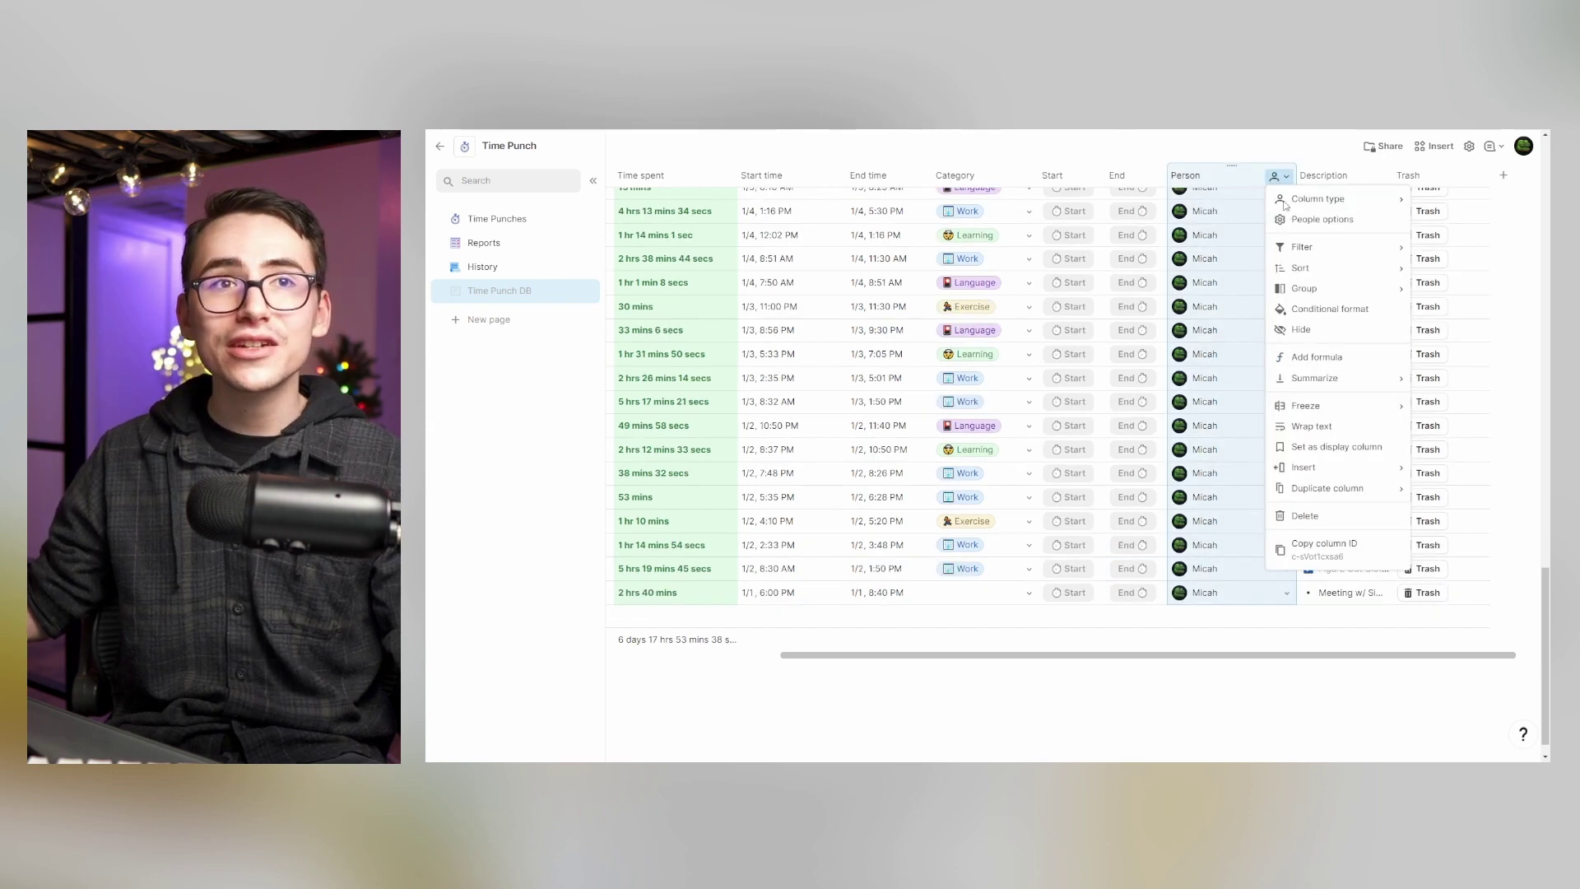
click(1295, 220)
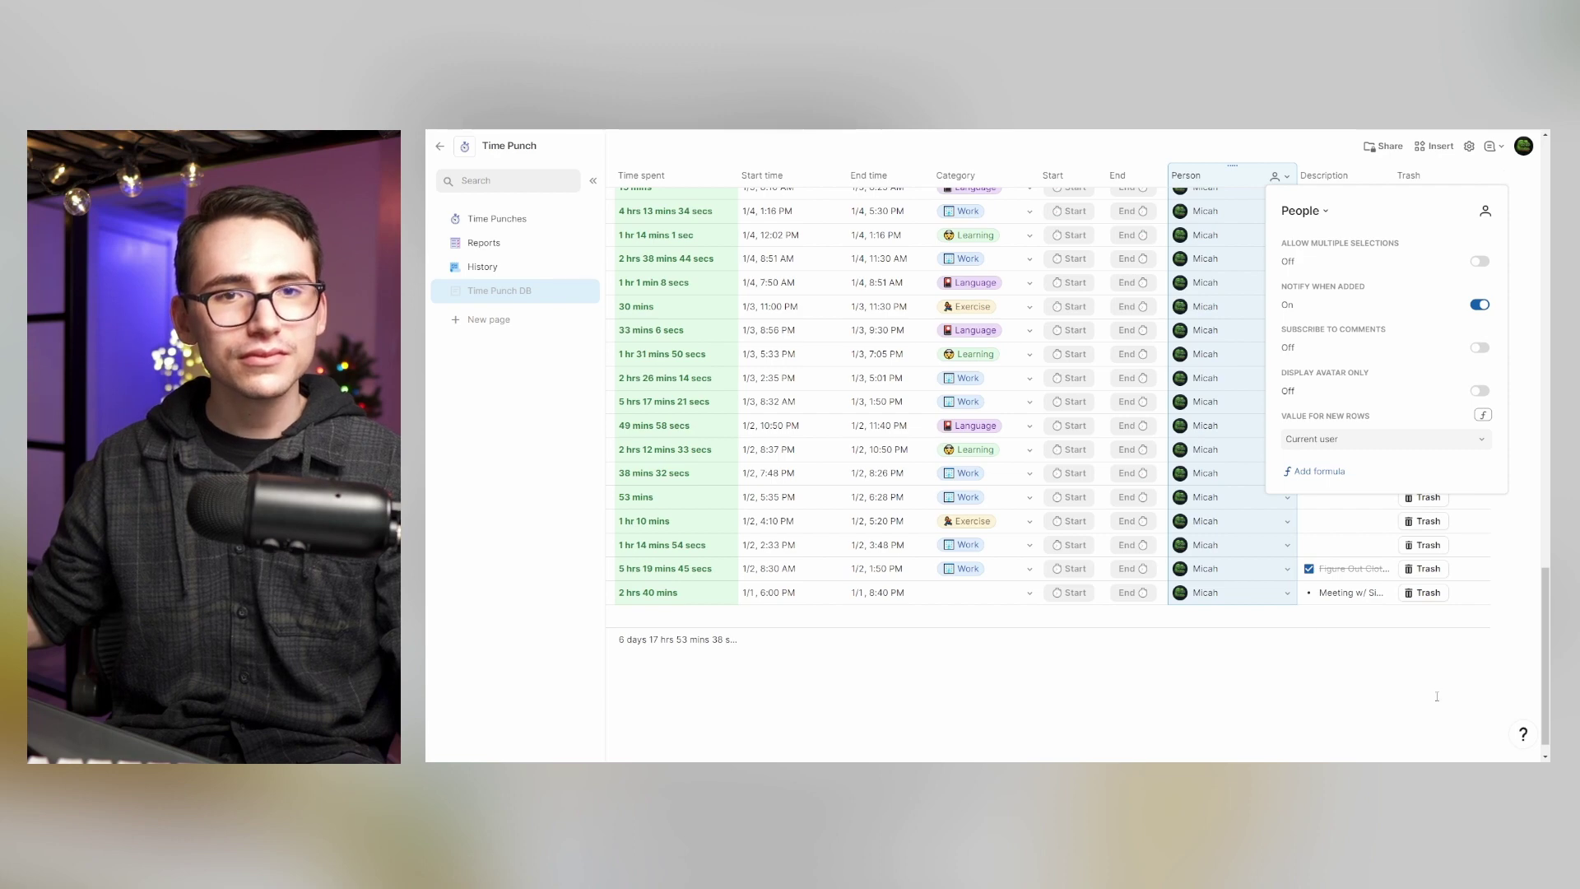
click(1309, 656)
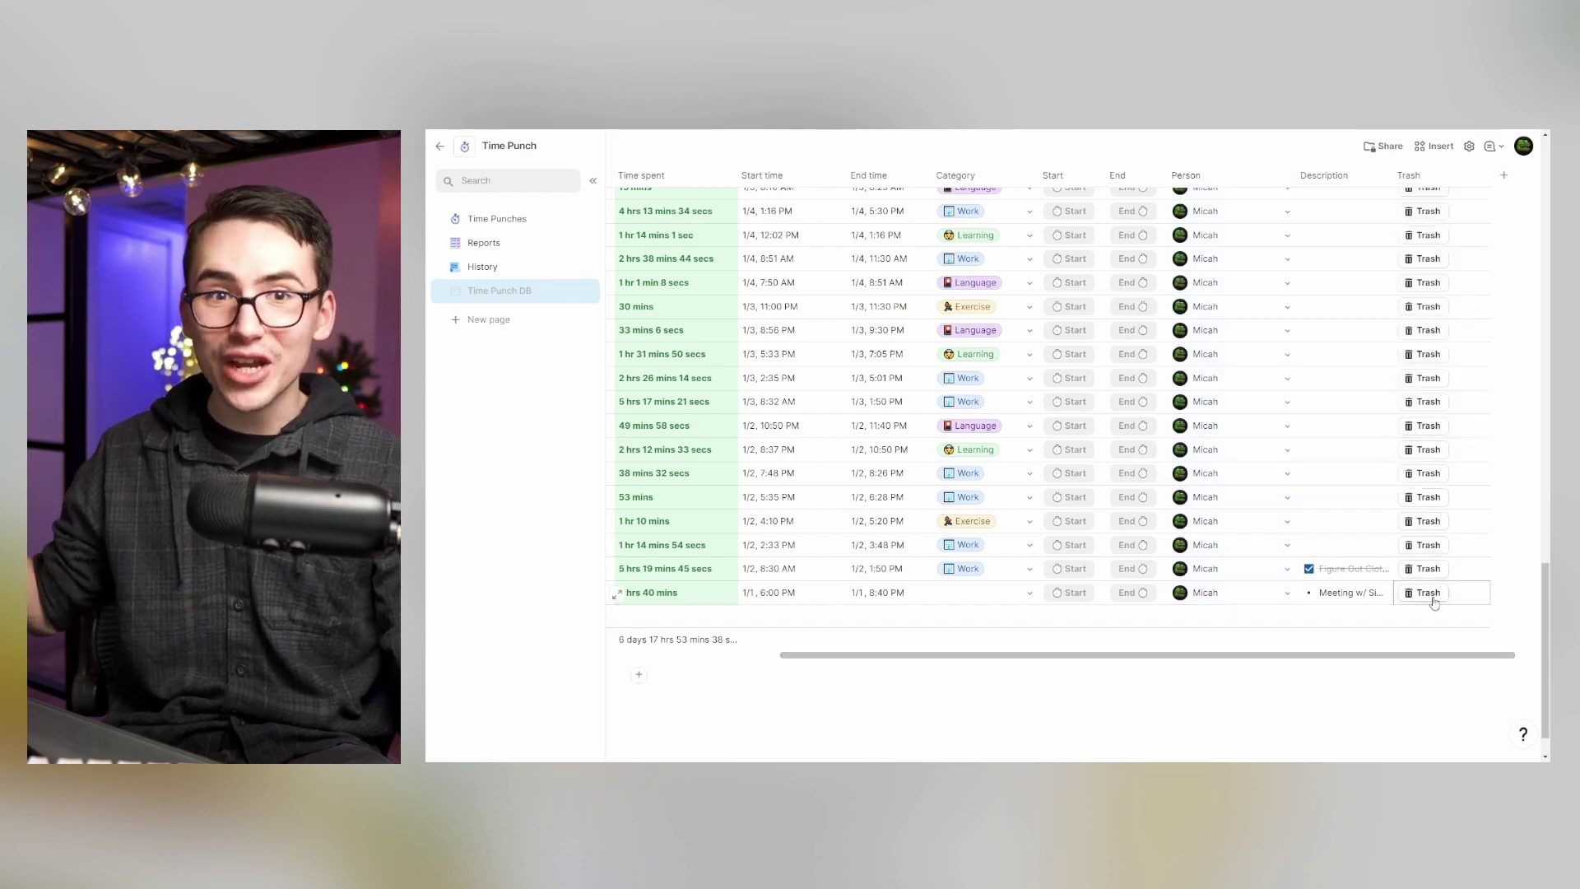
click(1426, 594)
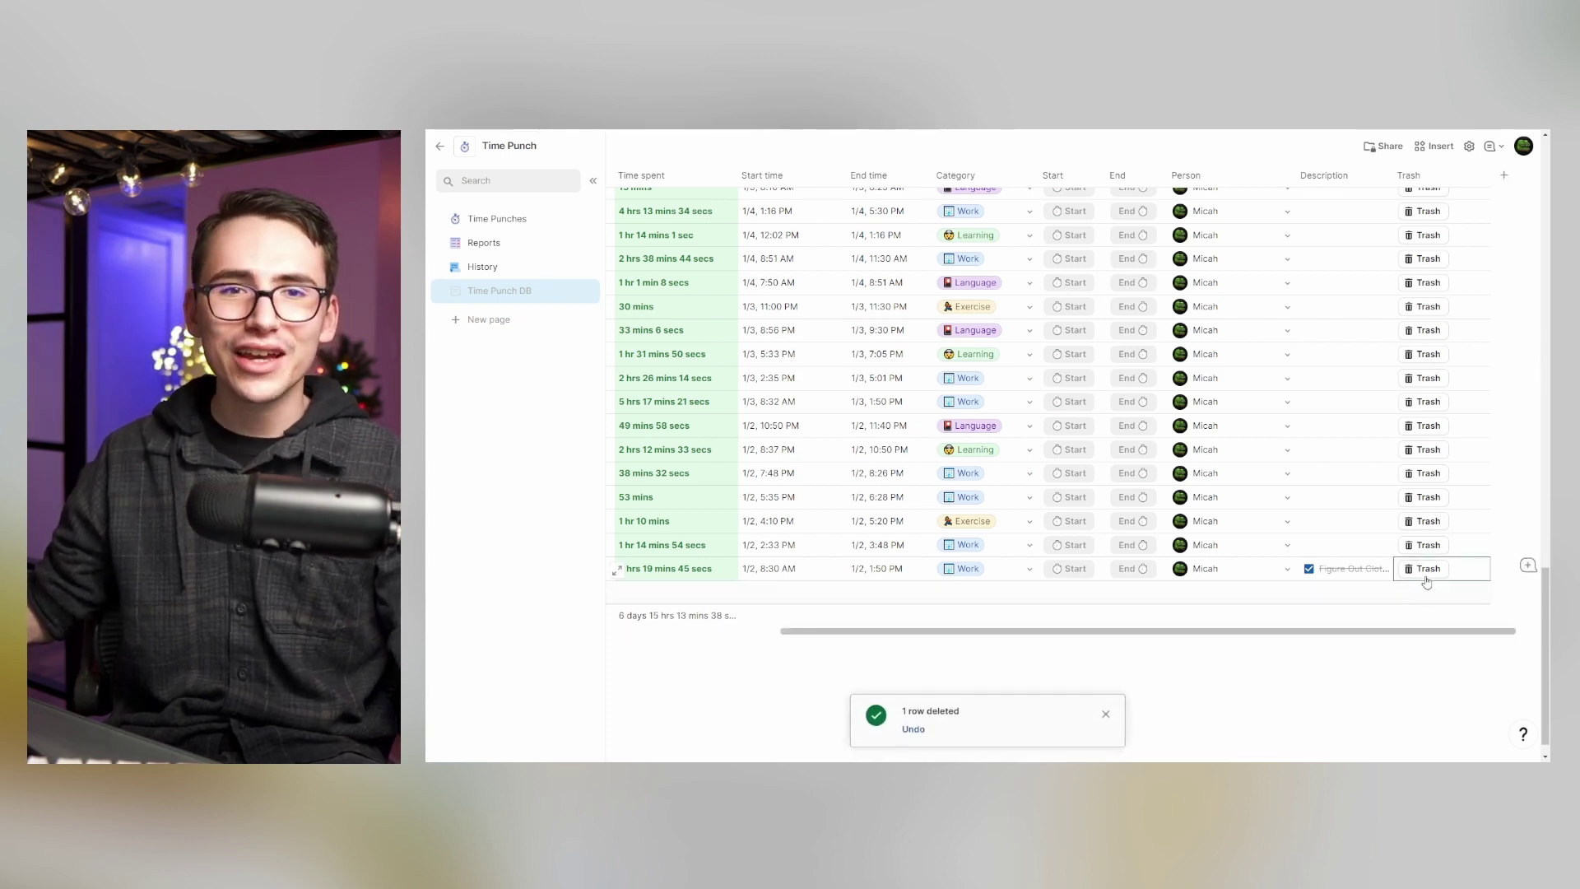
click(1424, 569)
scroll(1433, 614, left, 3)
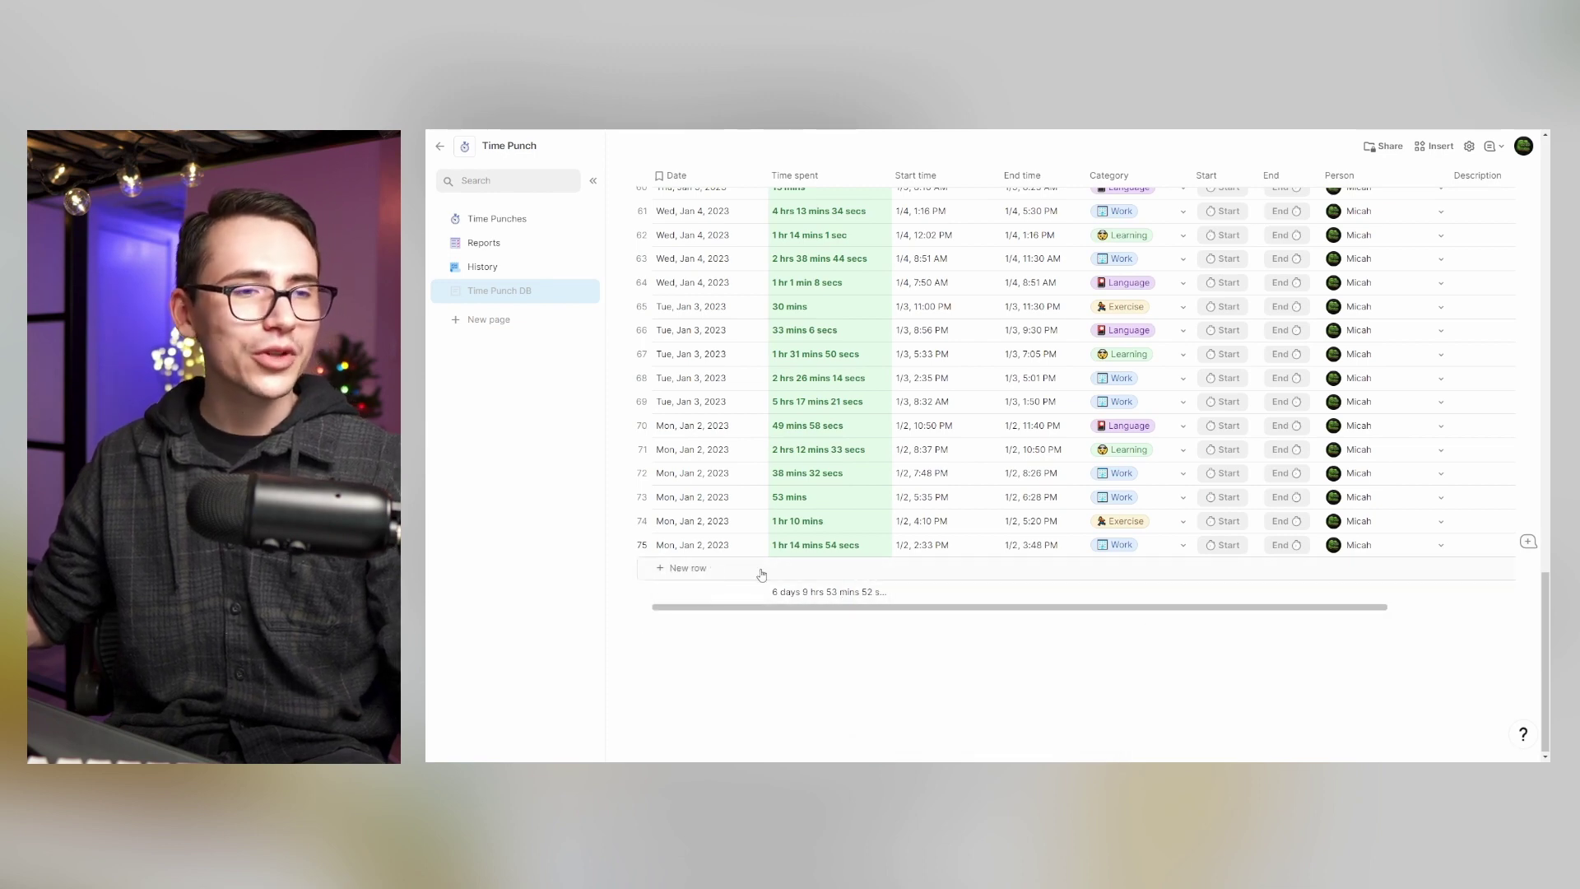
key(ctrl+z)
key(ctrl+z)
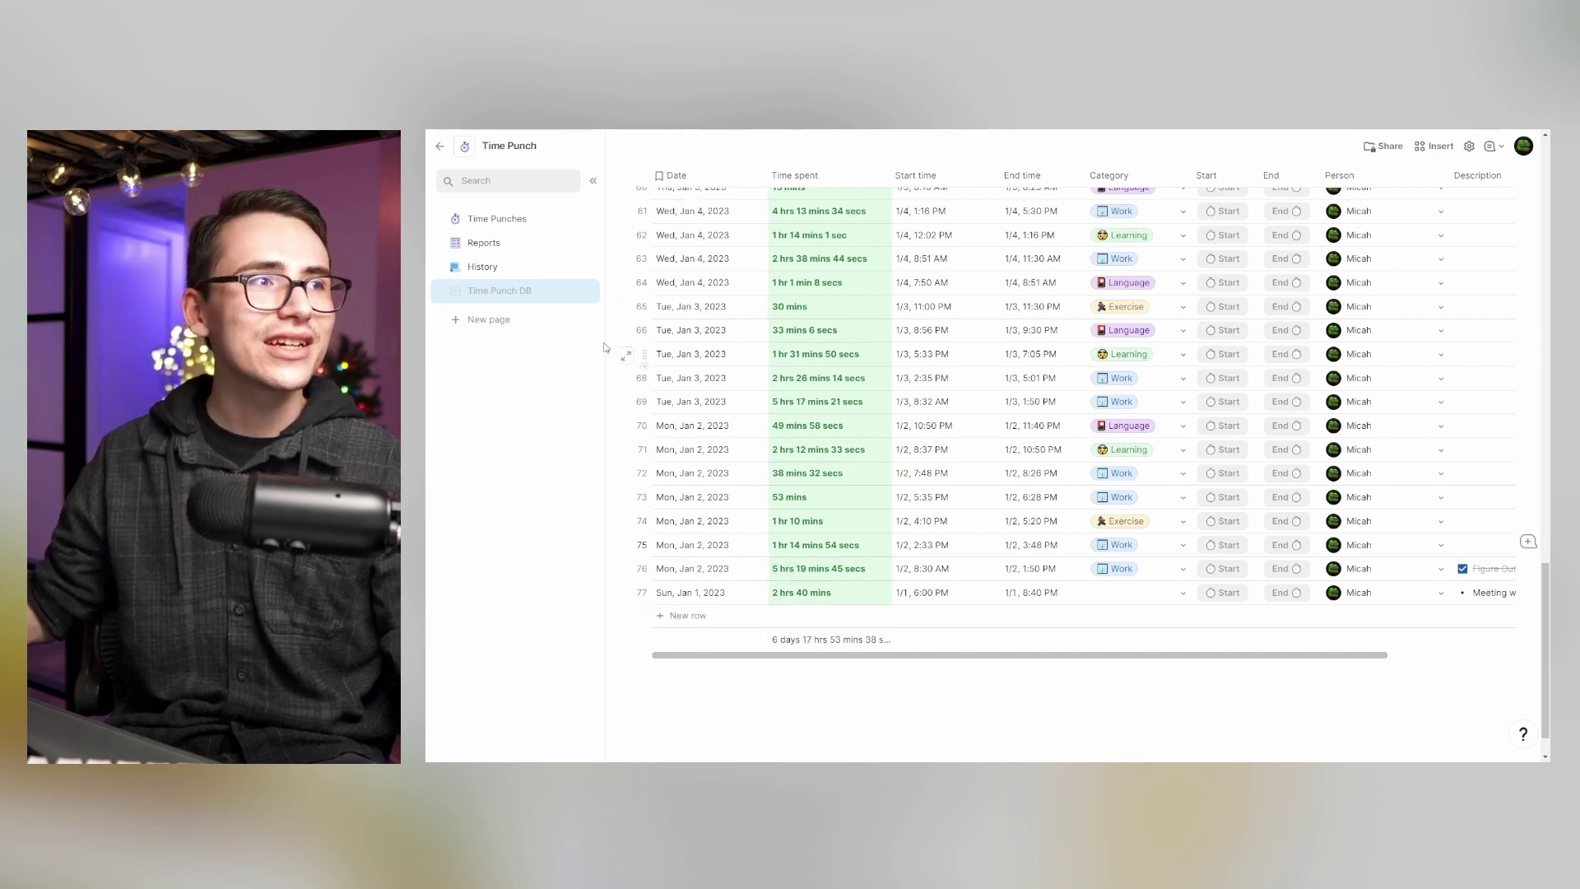
- On the History page, summarize the Time spent column as a Count per group
click(509, 270)
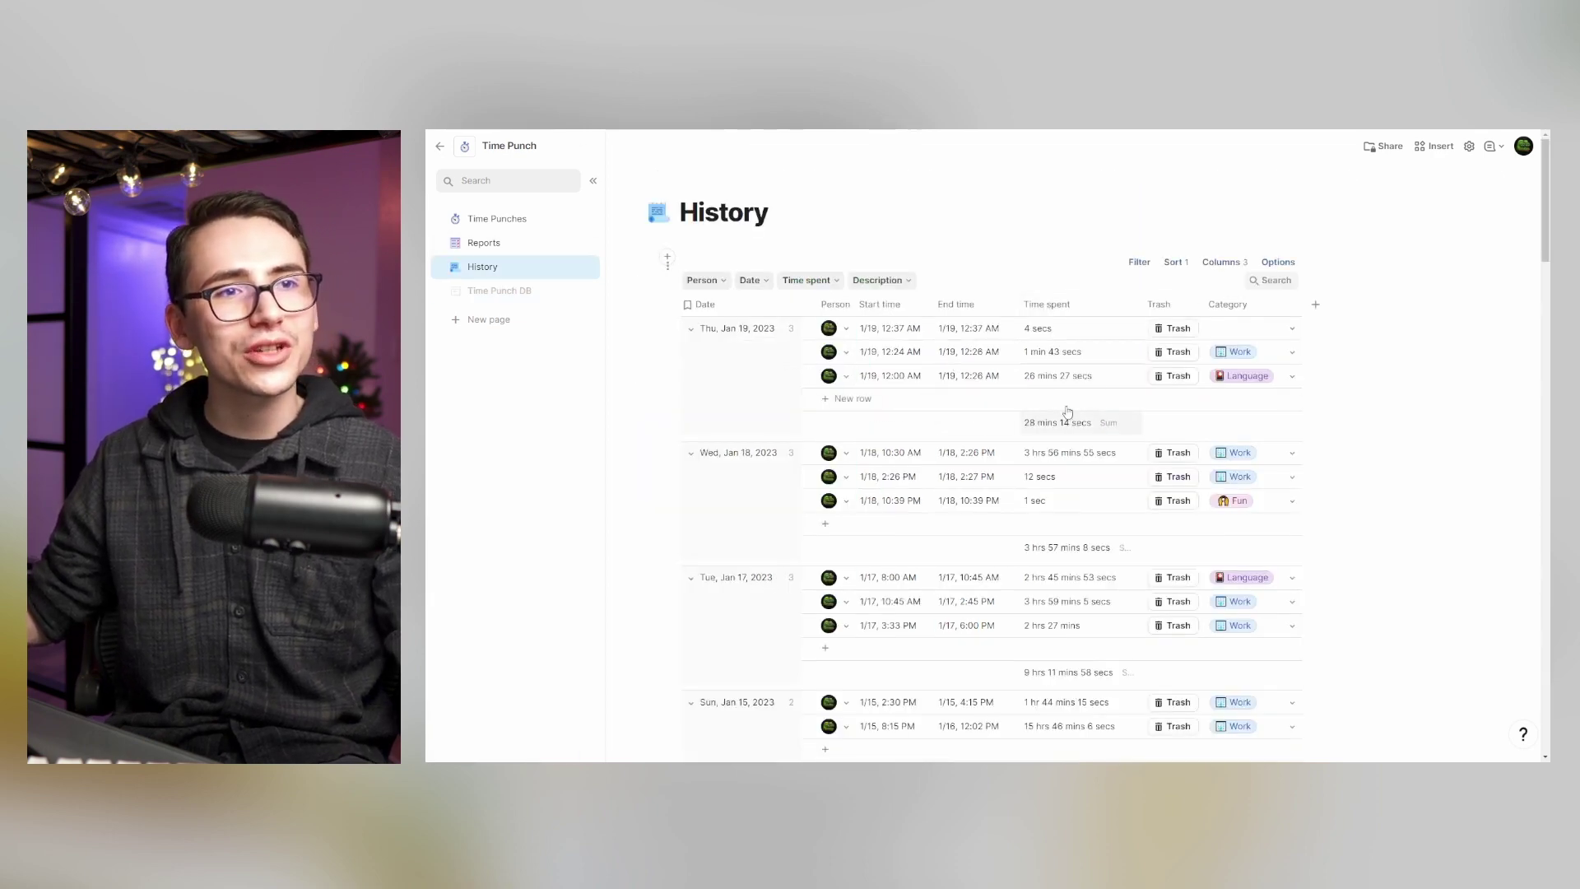
right_click(1097, 306)
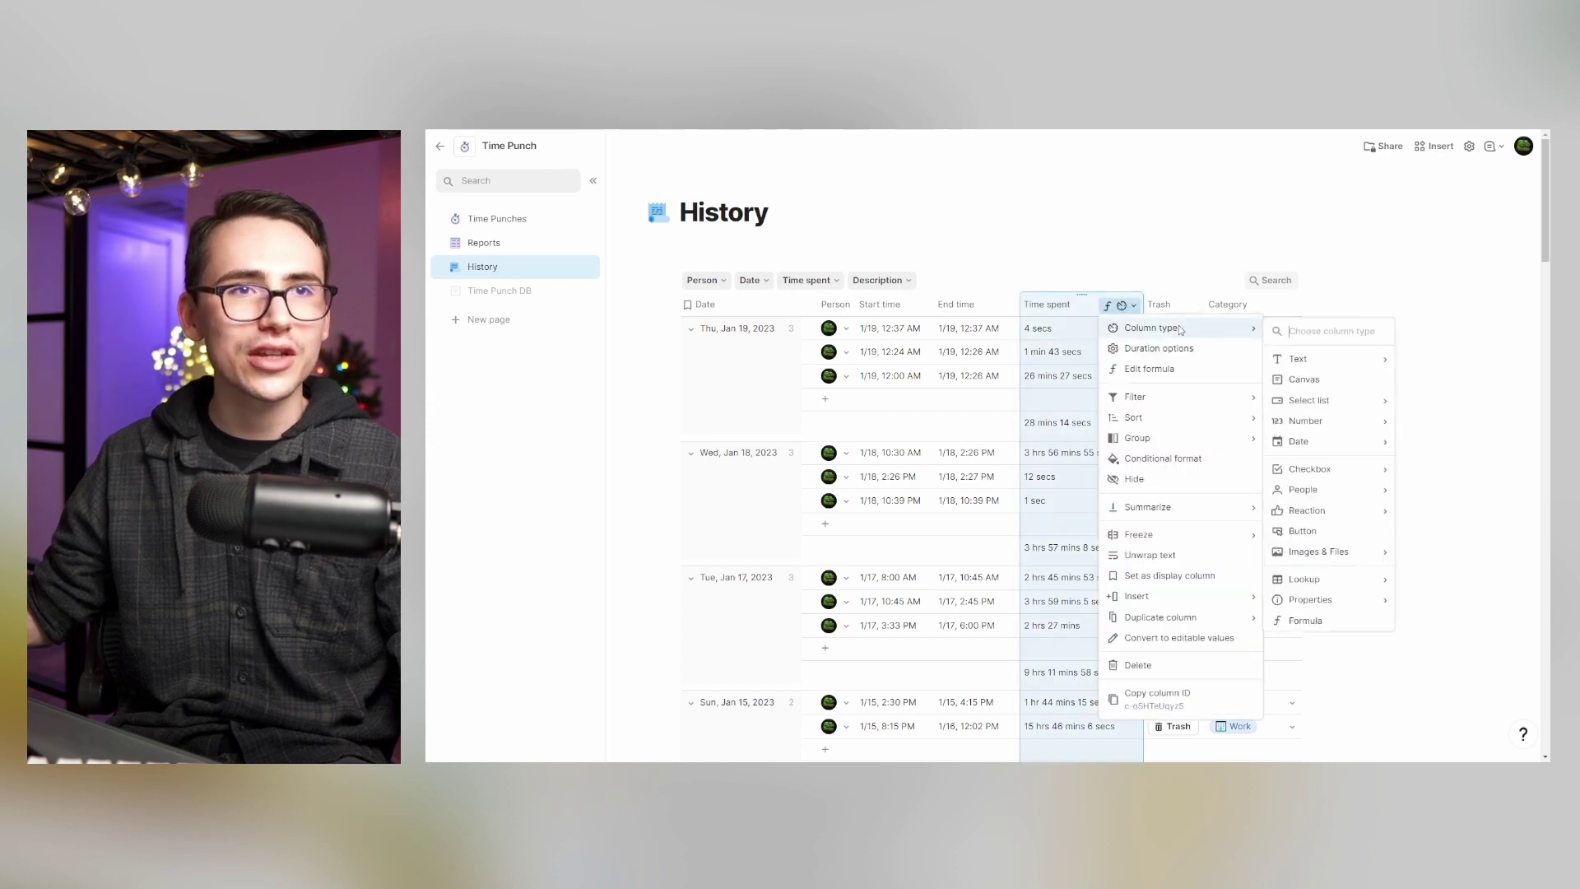
mouse_move(1224, 514)
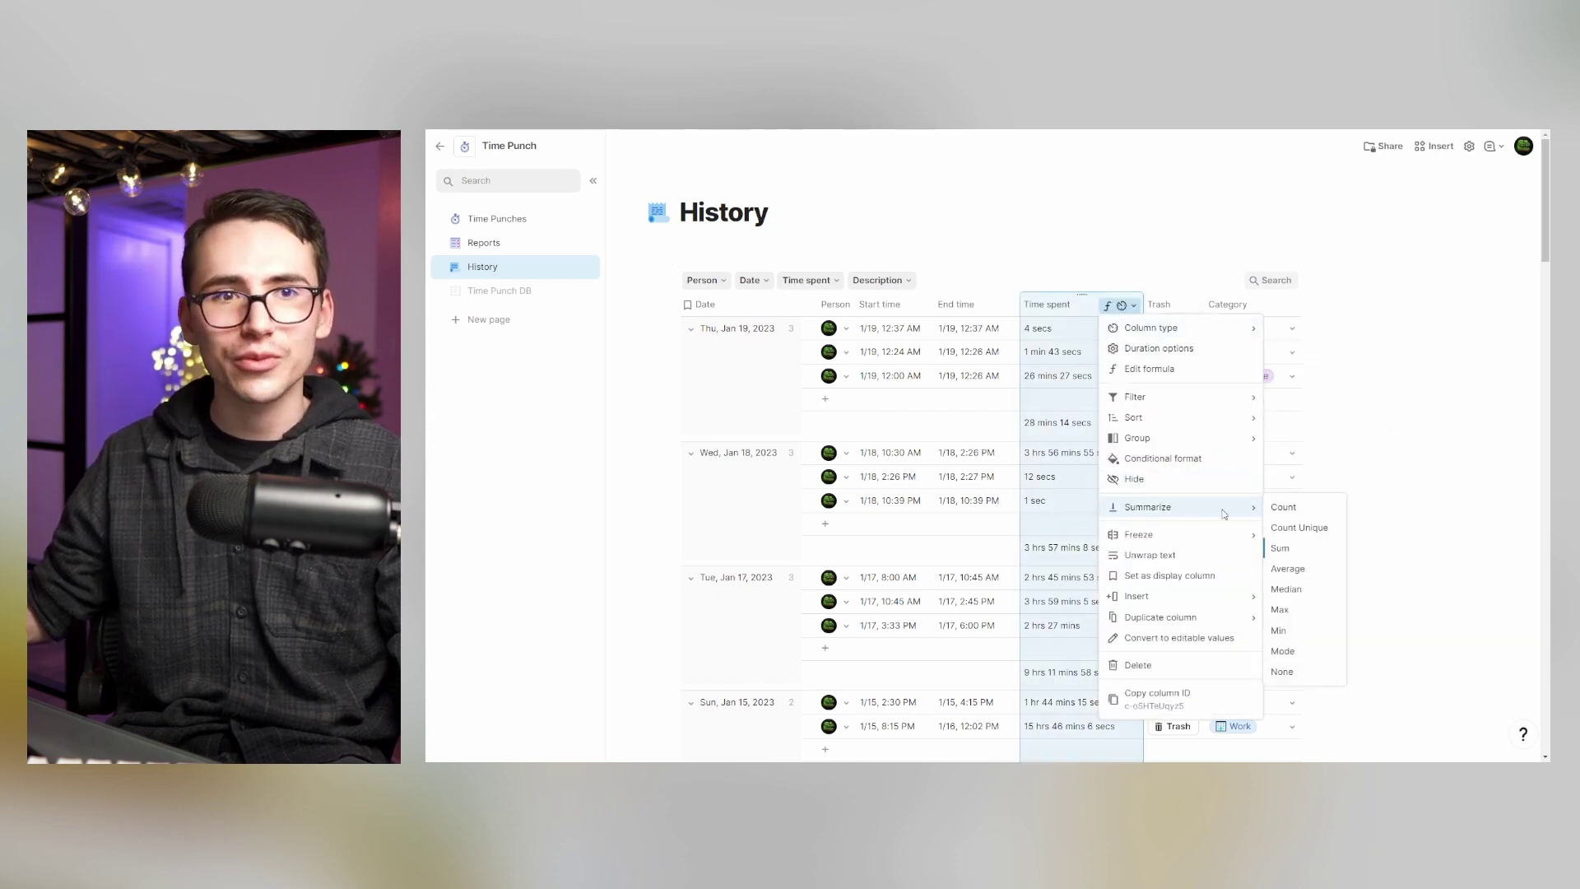
click(1284, 508)
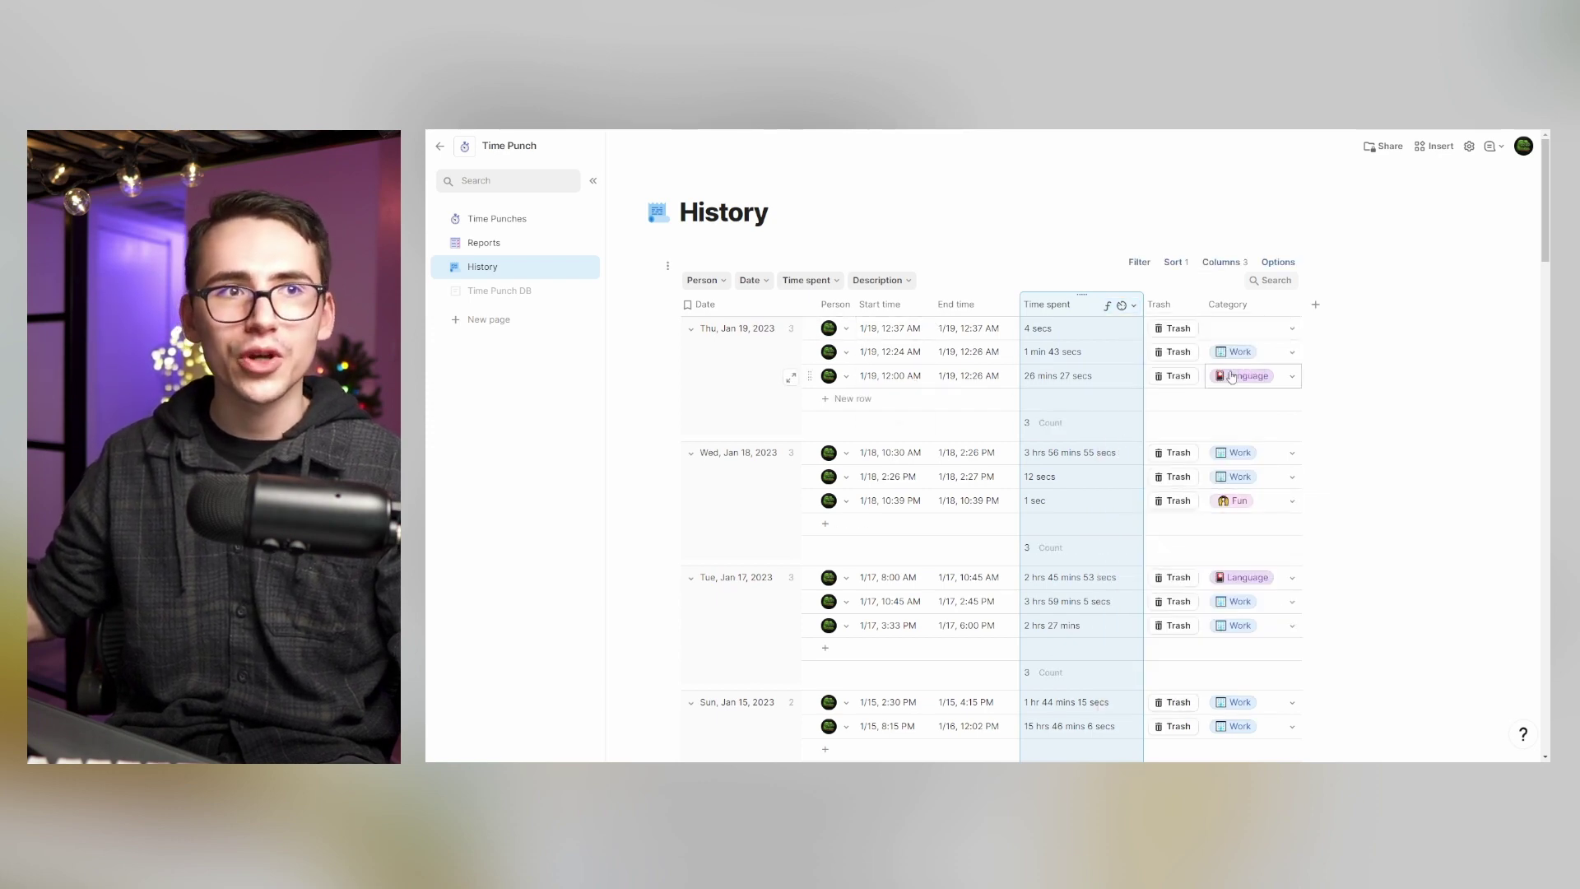
- Change the Time spent summary to Sum, showing totals like 28 mins 14 secs
click(1133, 305)
mouse_move(1172, 330)
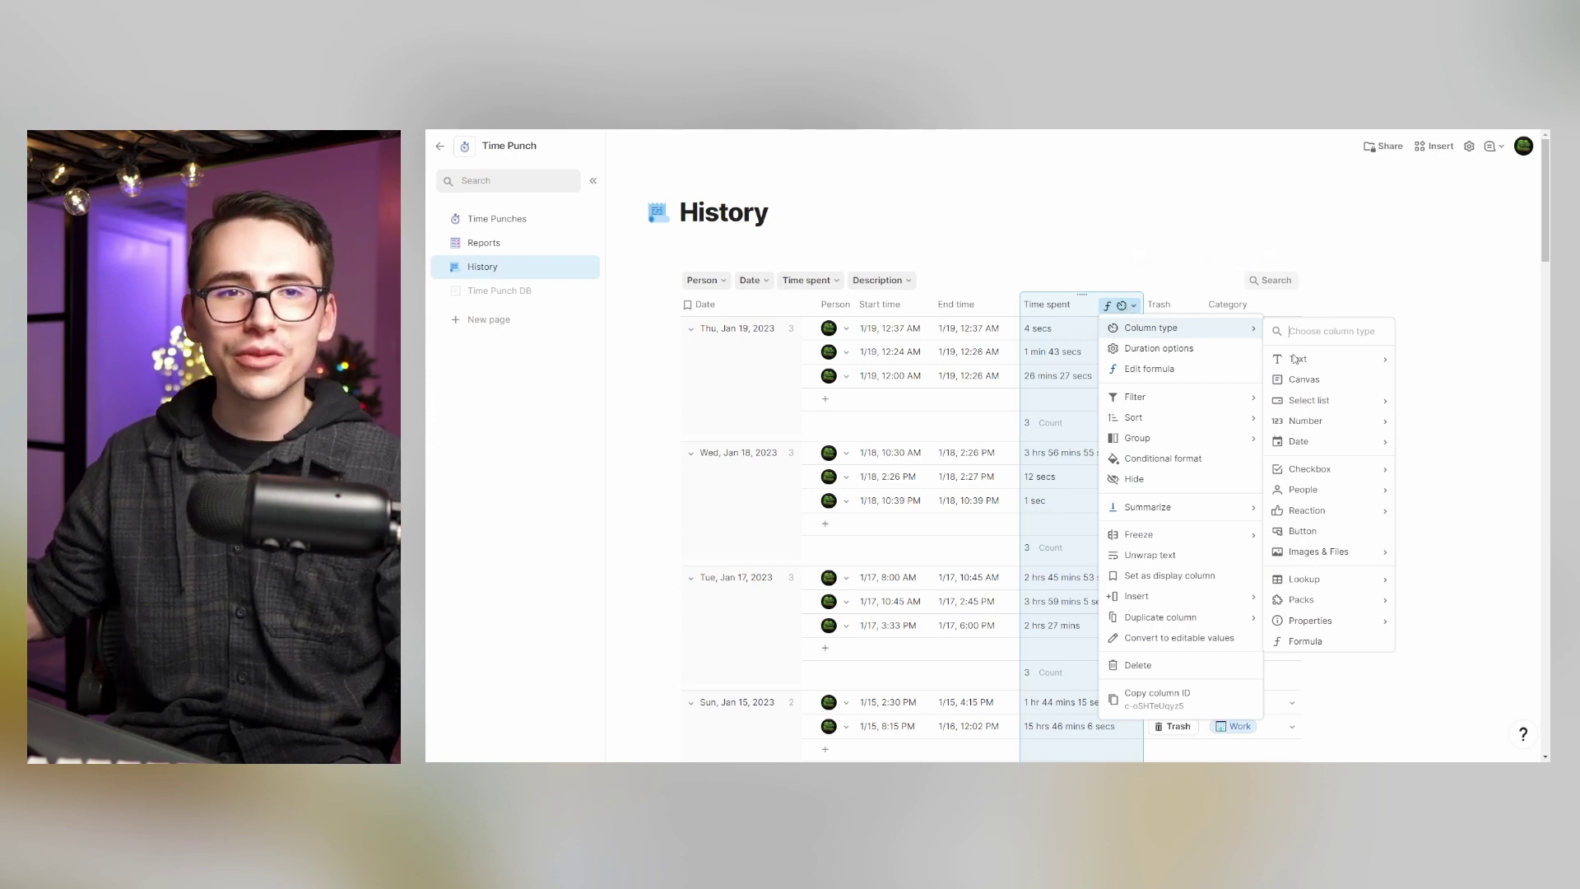
mouse_move(1201, 509)
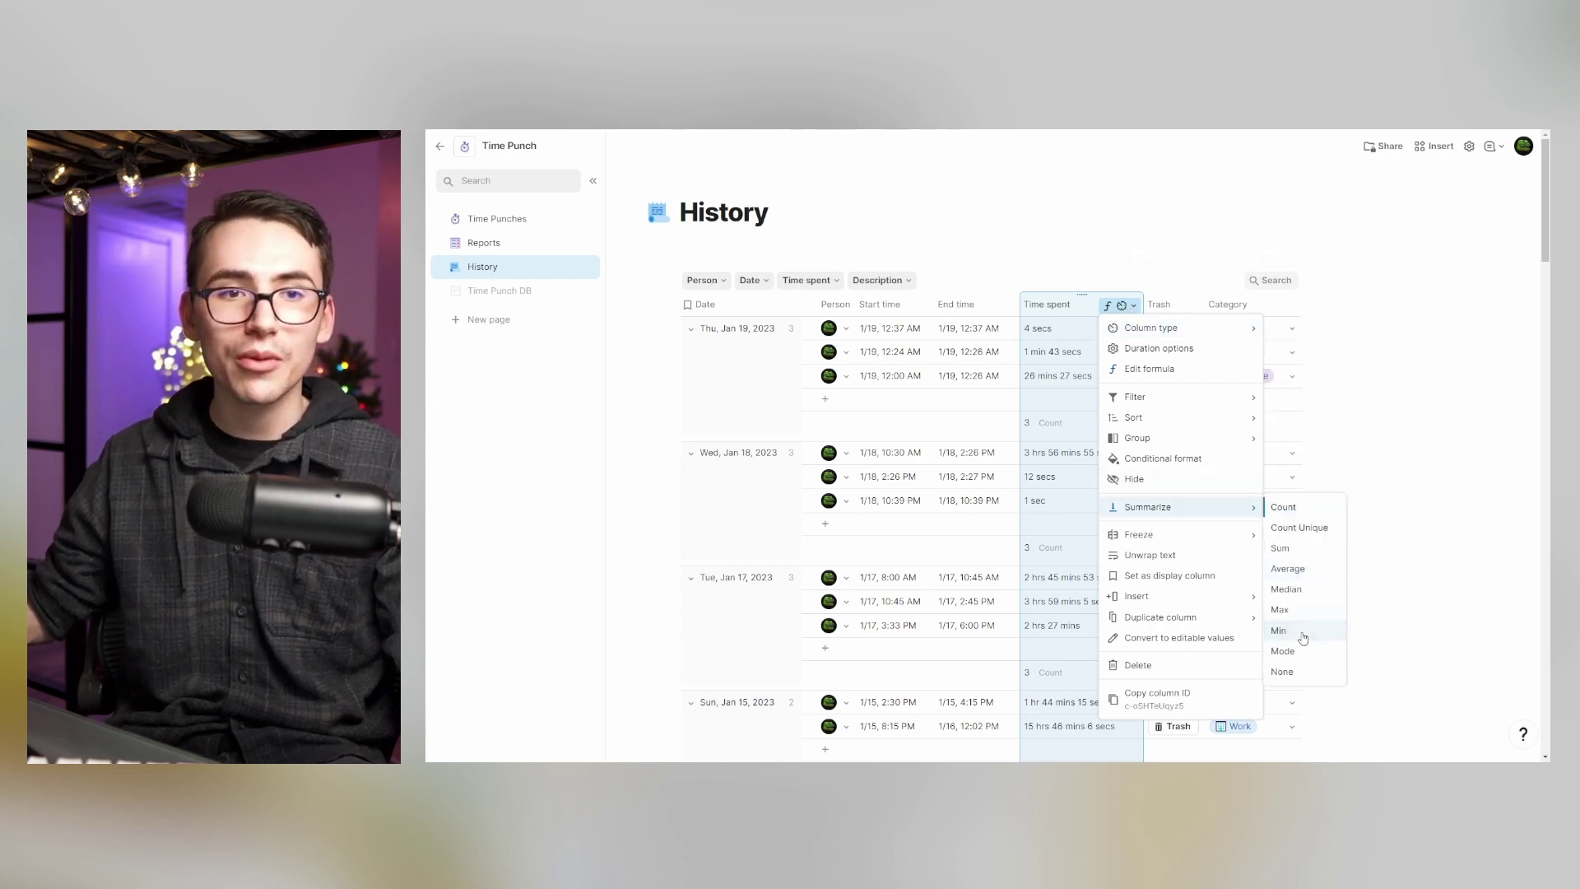
click(1283, 548)
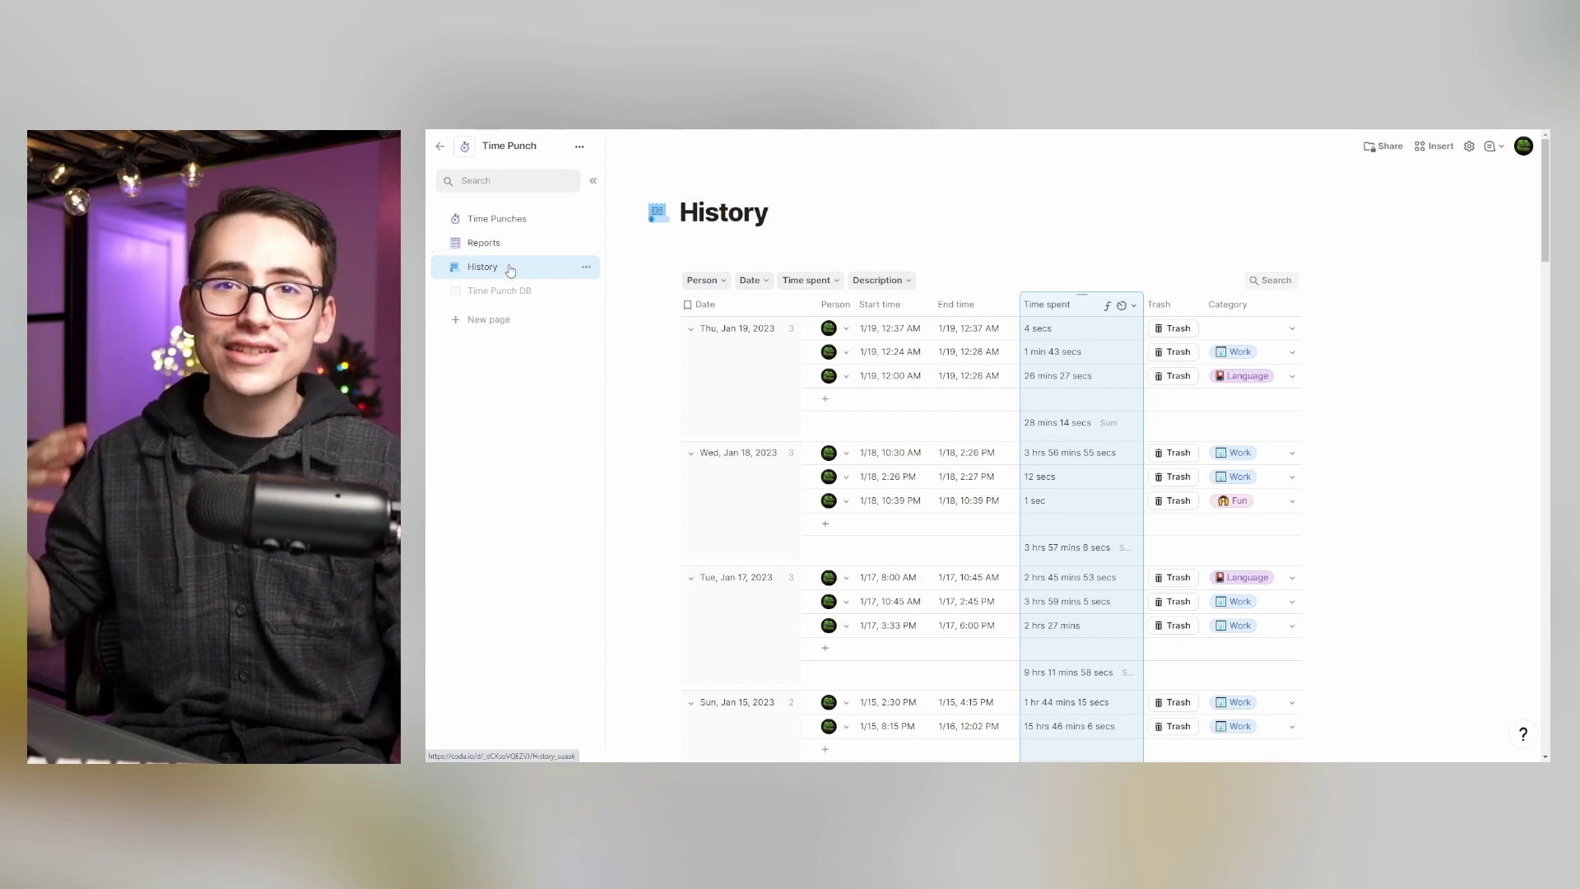
- Clock in under the Language category on the Time Punches page
click(509, 219)
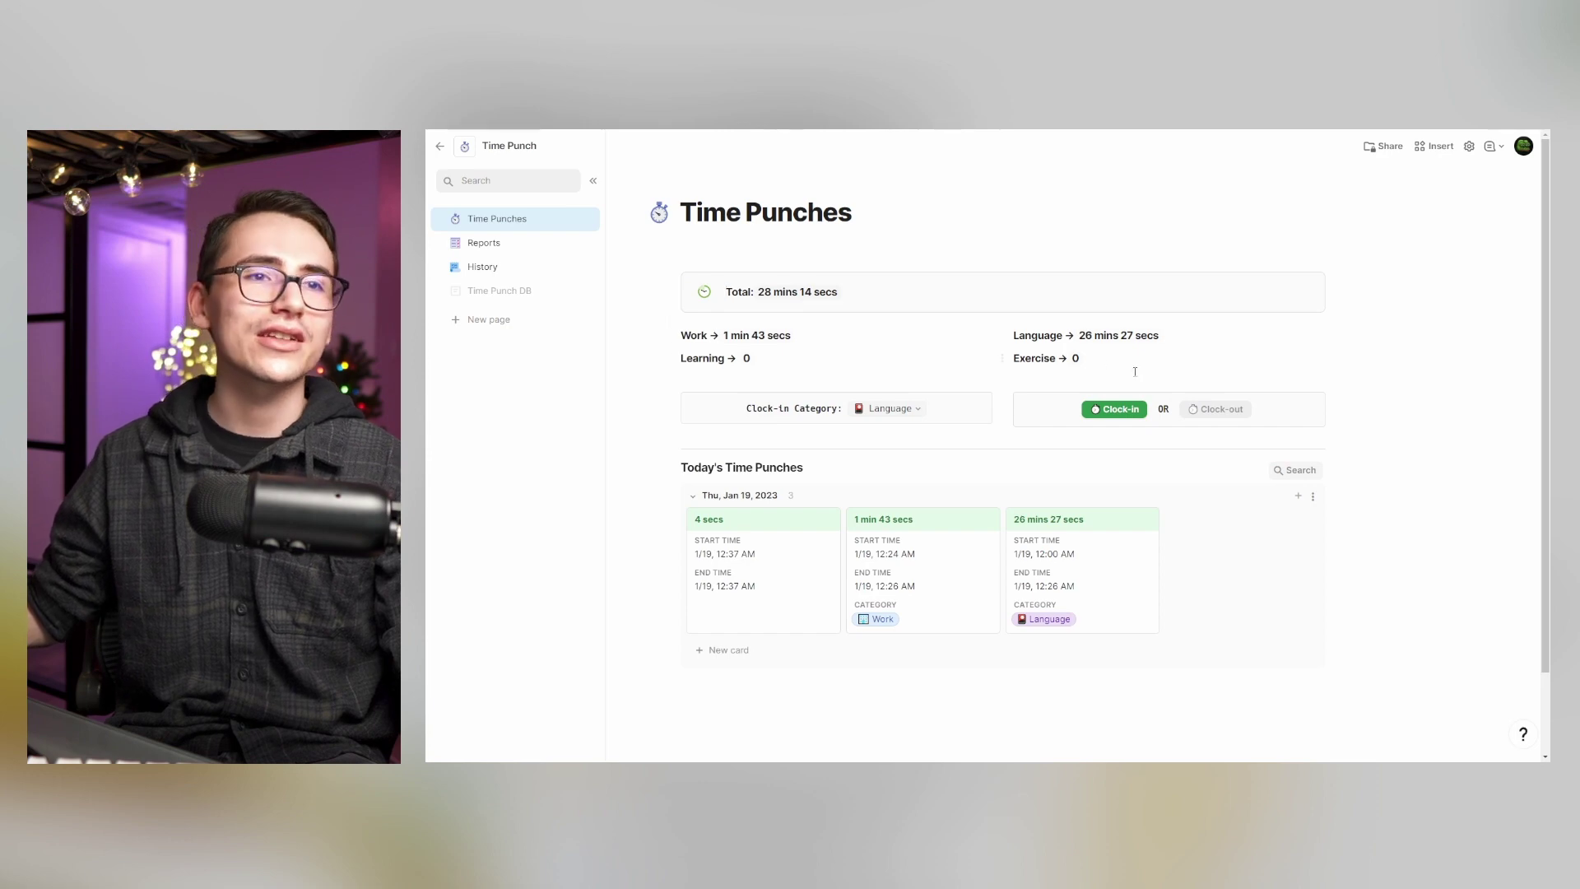
click(1448, 449)
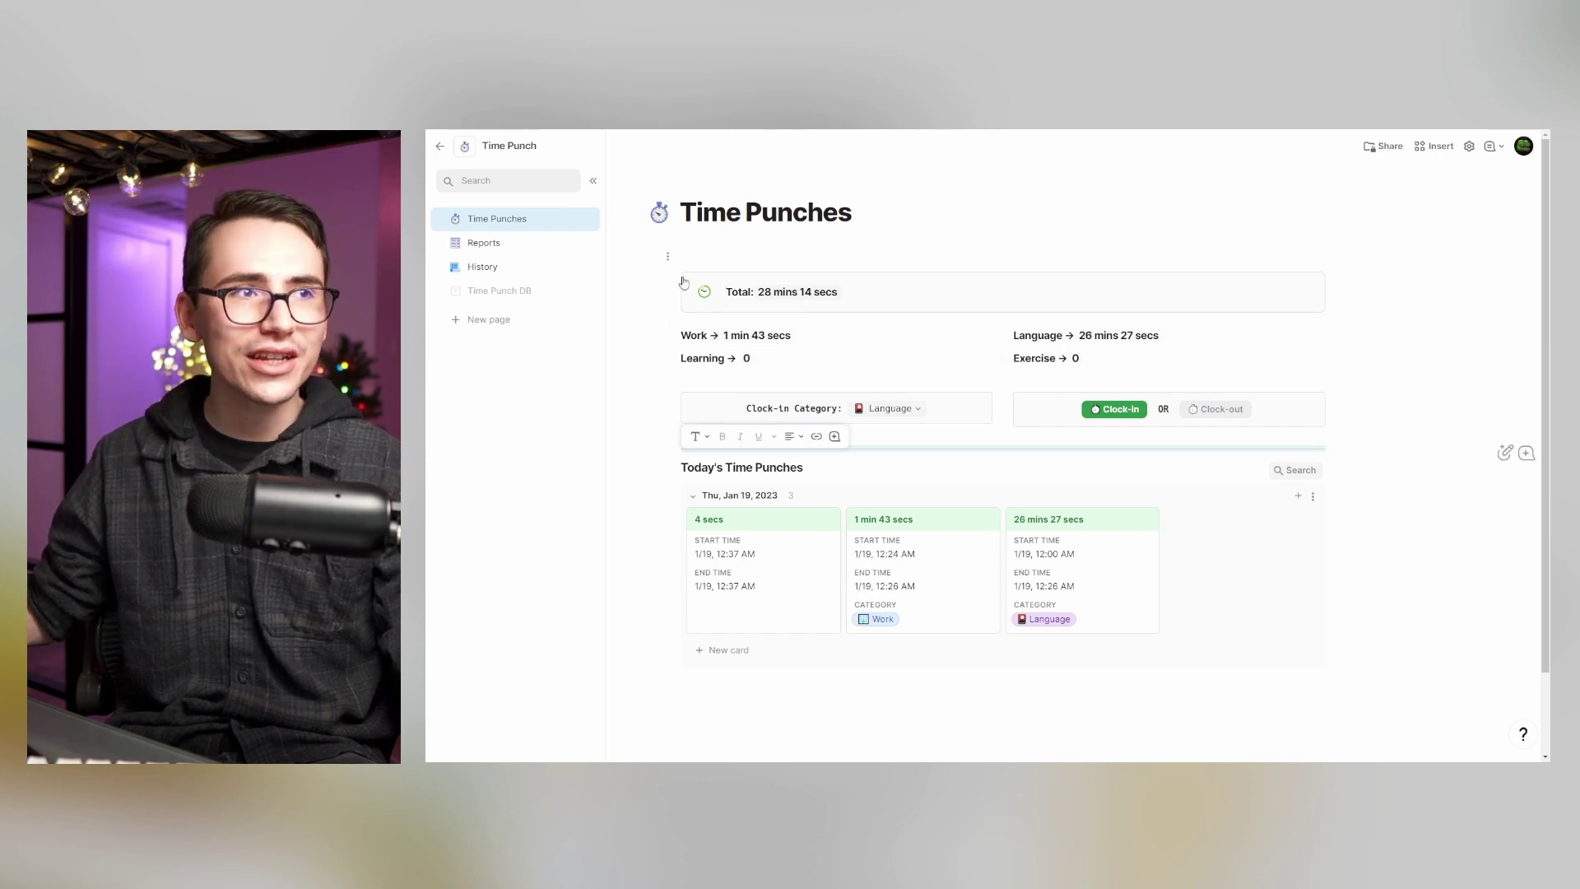
click(676, 301)
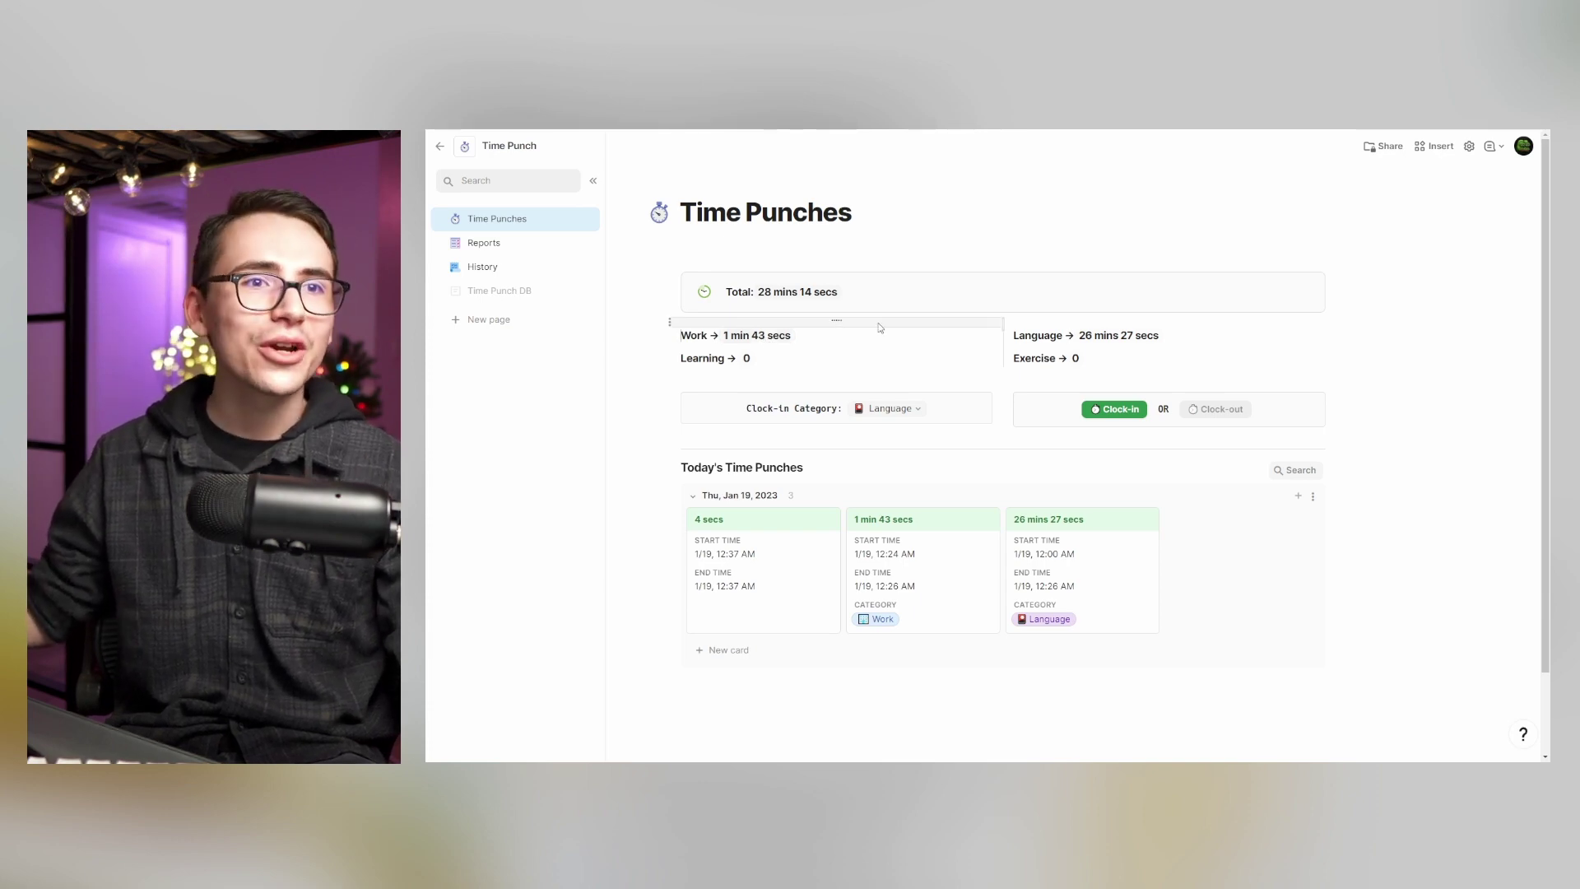
click(1098, 405)
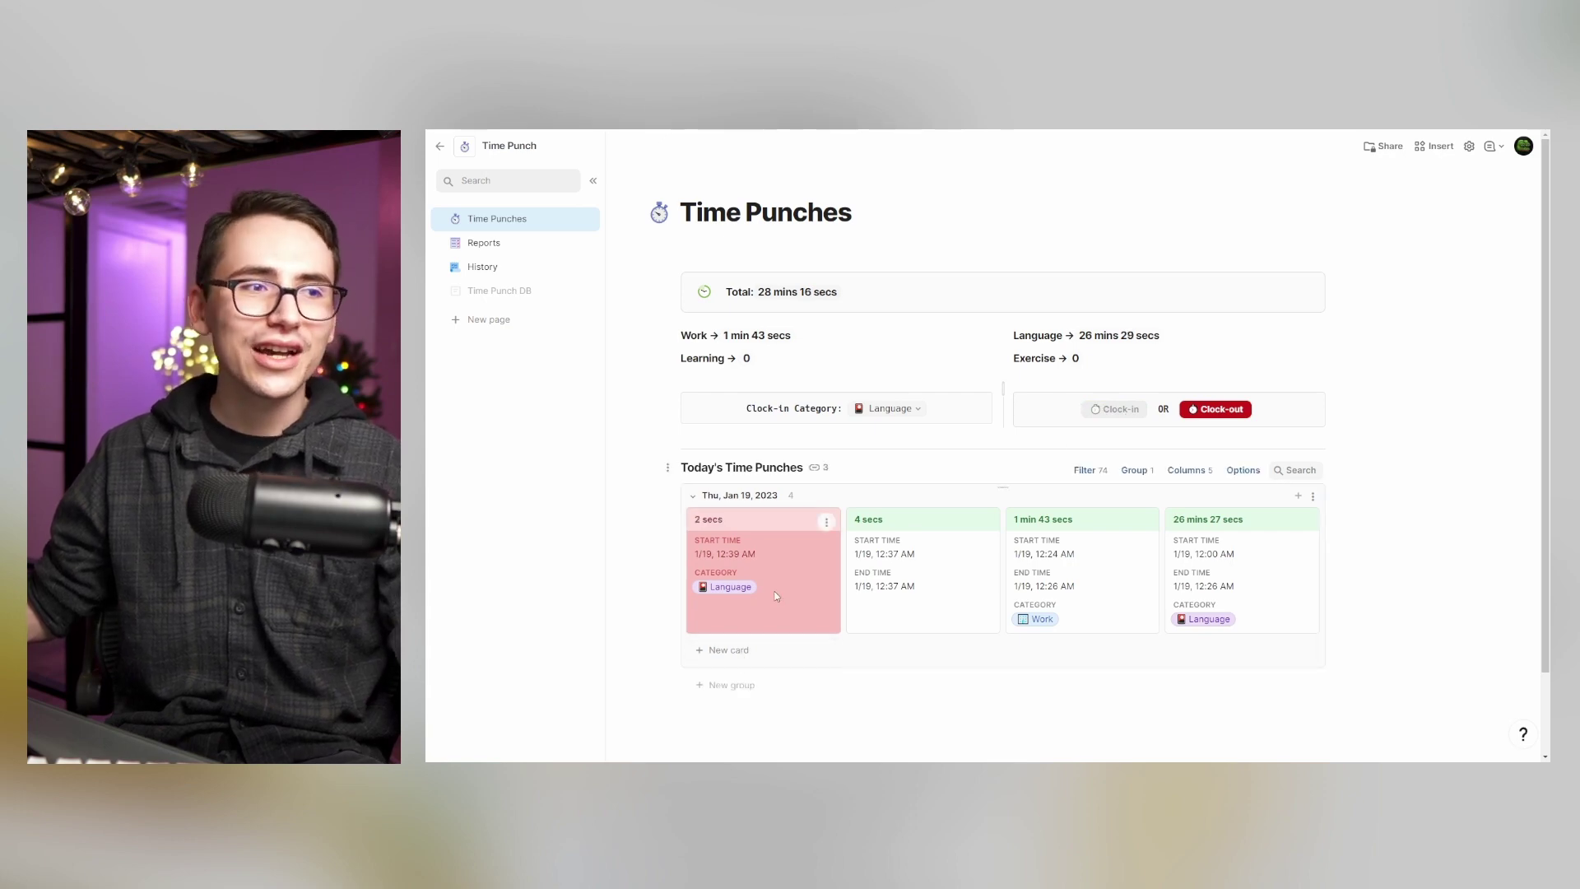
- Switch the clock-in category to Fun, then clock out of the Fun punch
click(891, 408)
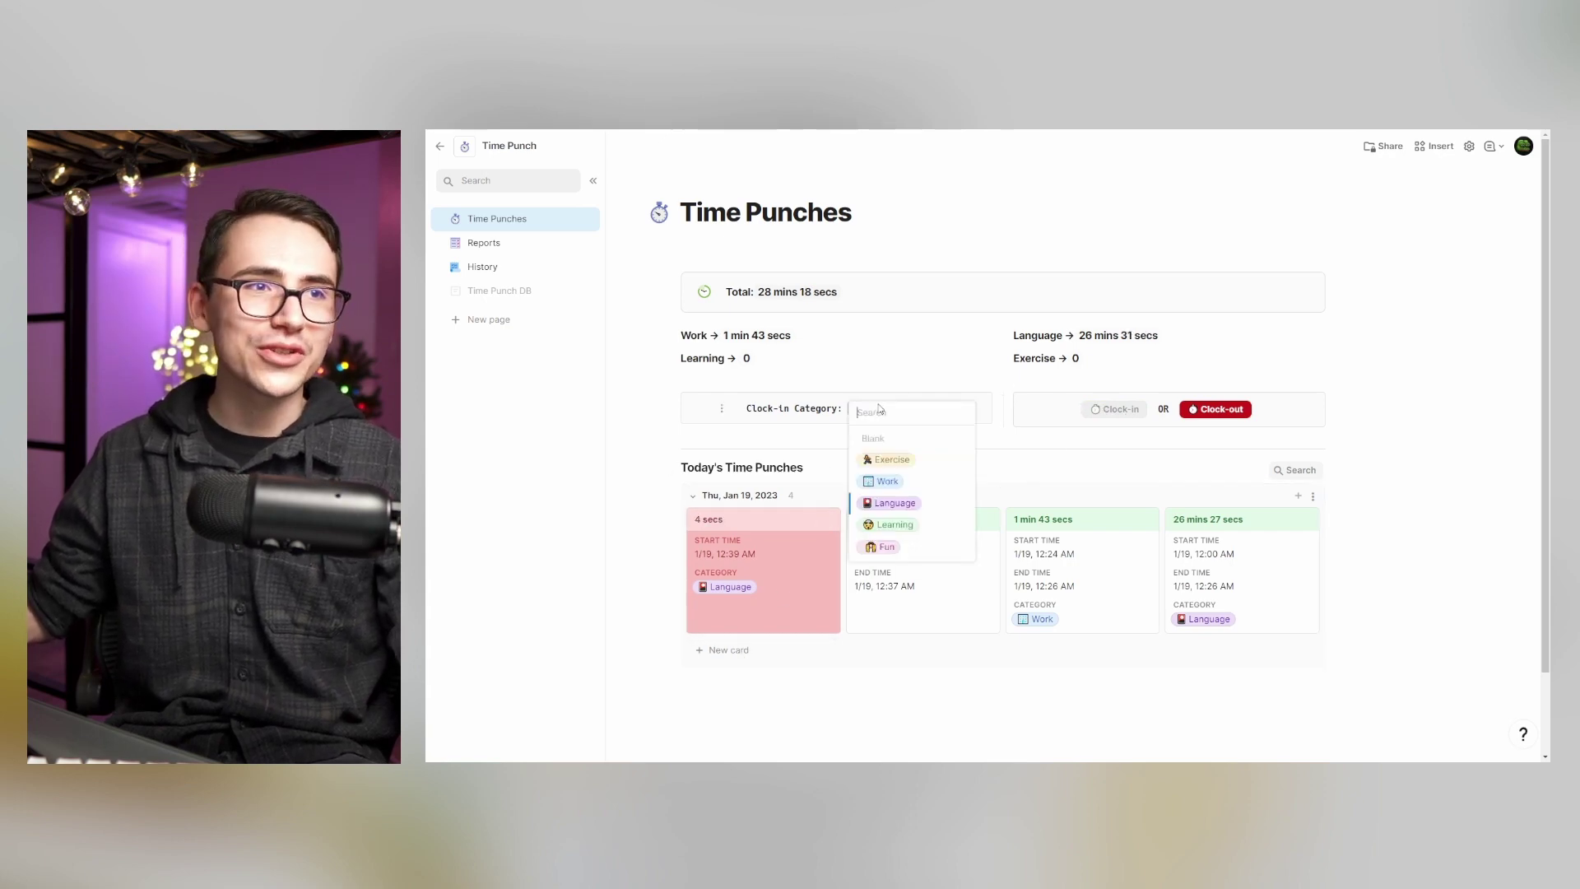
click(883, 546)
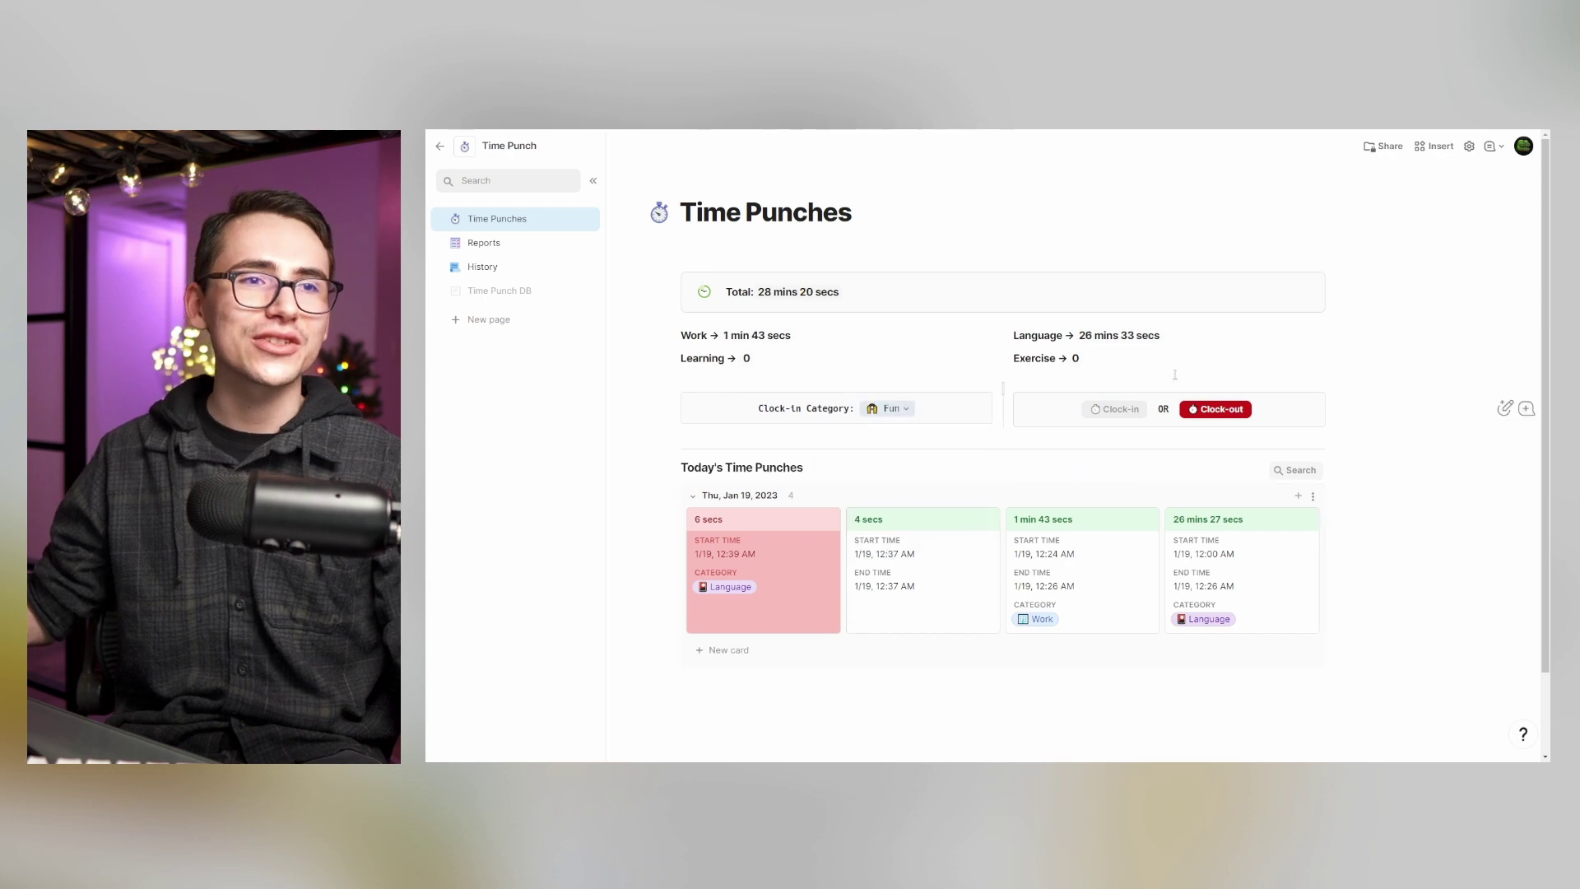
click(1207, 411)
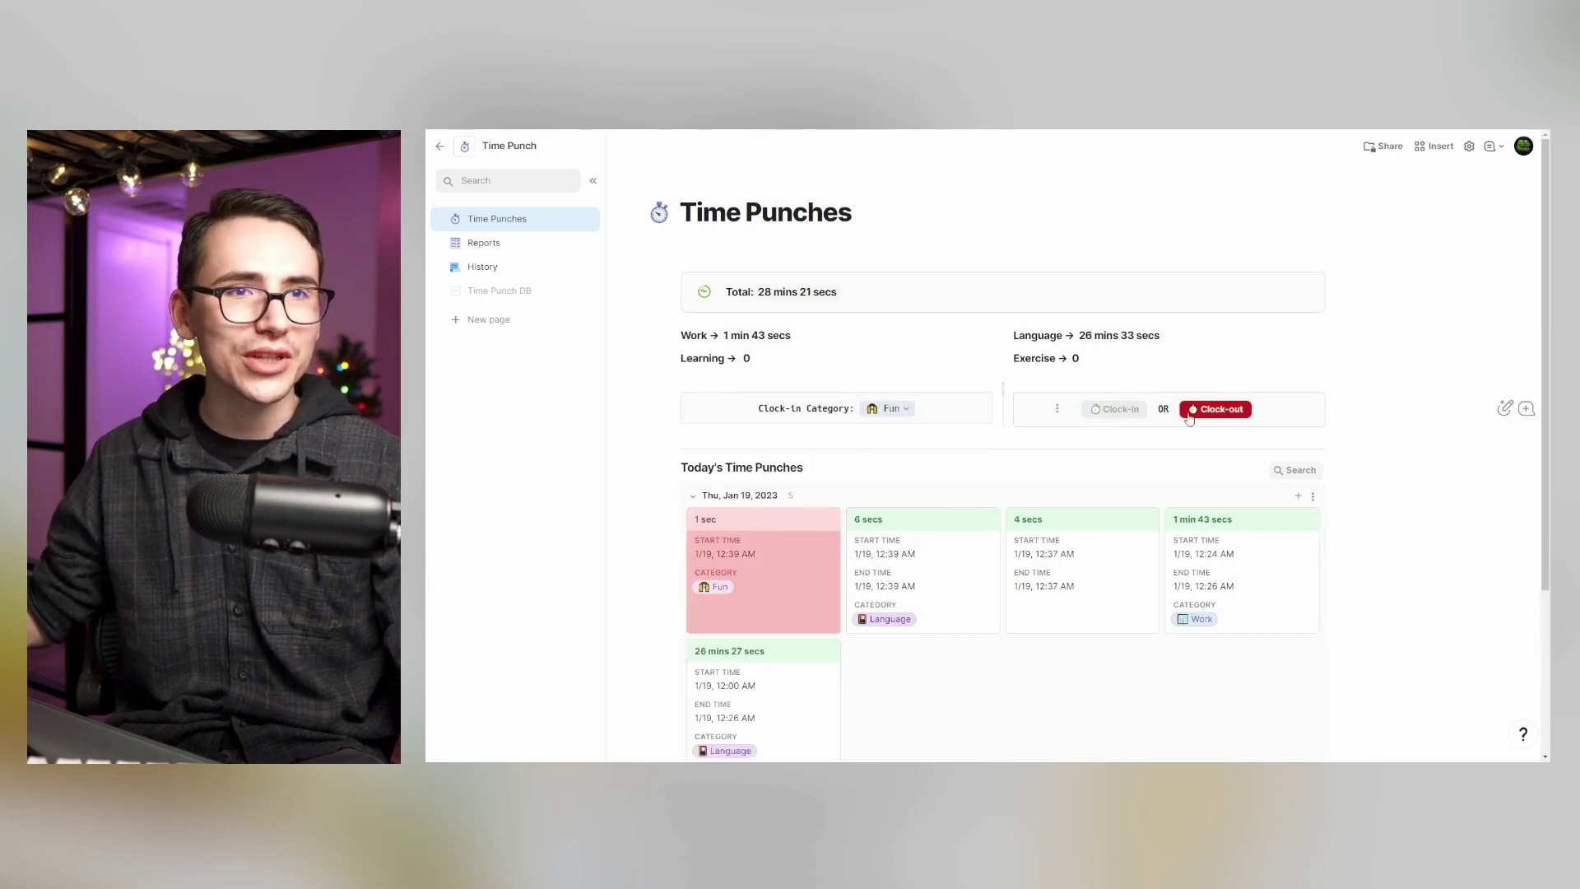
click(1216, 412)
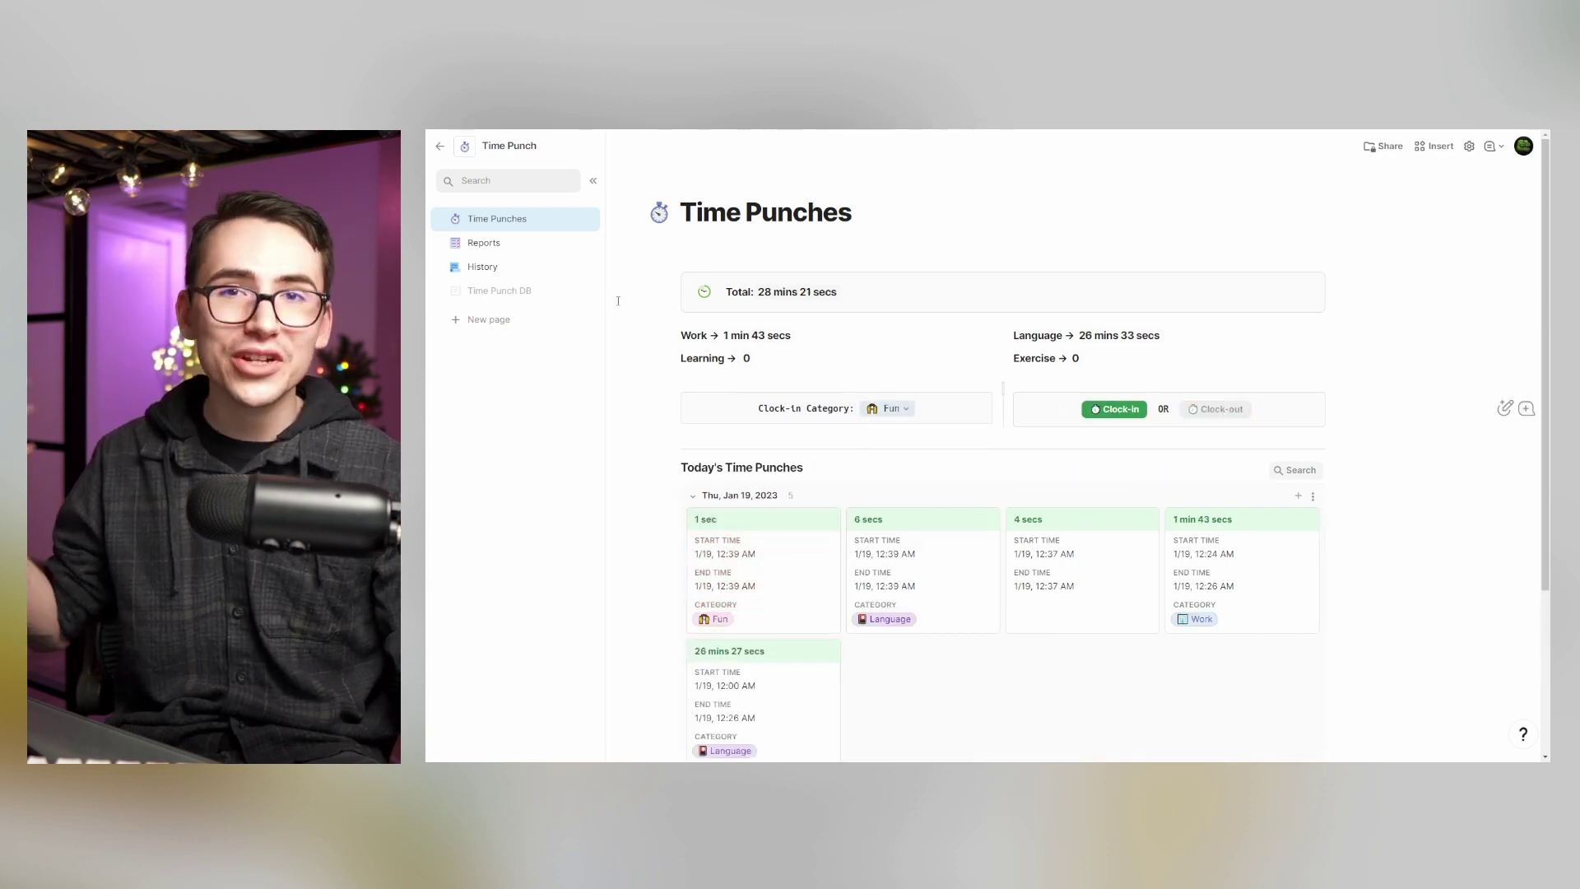